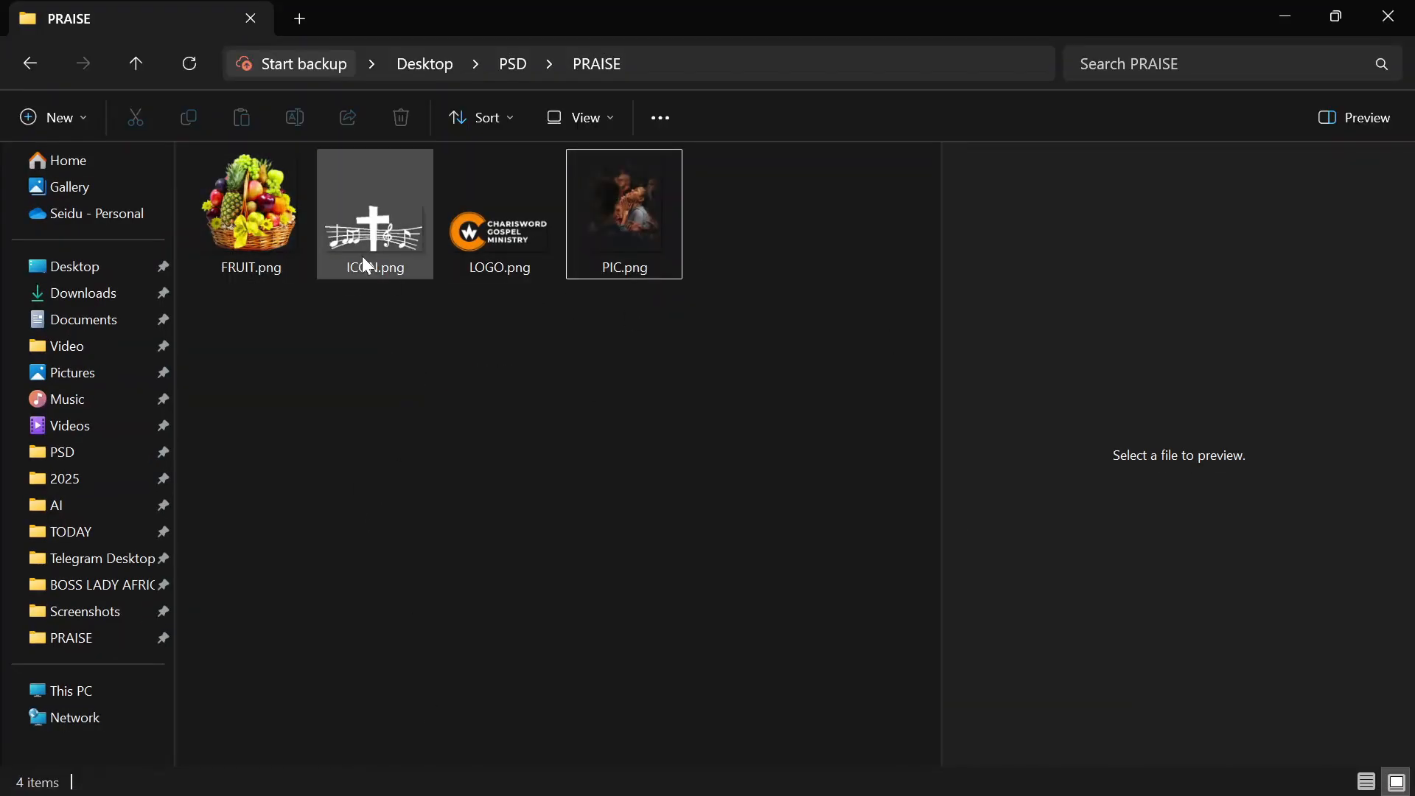
Step: Preview the design assets in the PRAISE folder, including the LOGO, ICON and PIC images
{"action": "left_click", "coordinate": [630, 219]}
{"action": "left_click", "coordinate": [524, 249]}
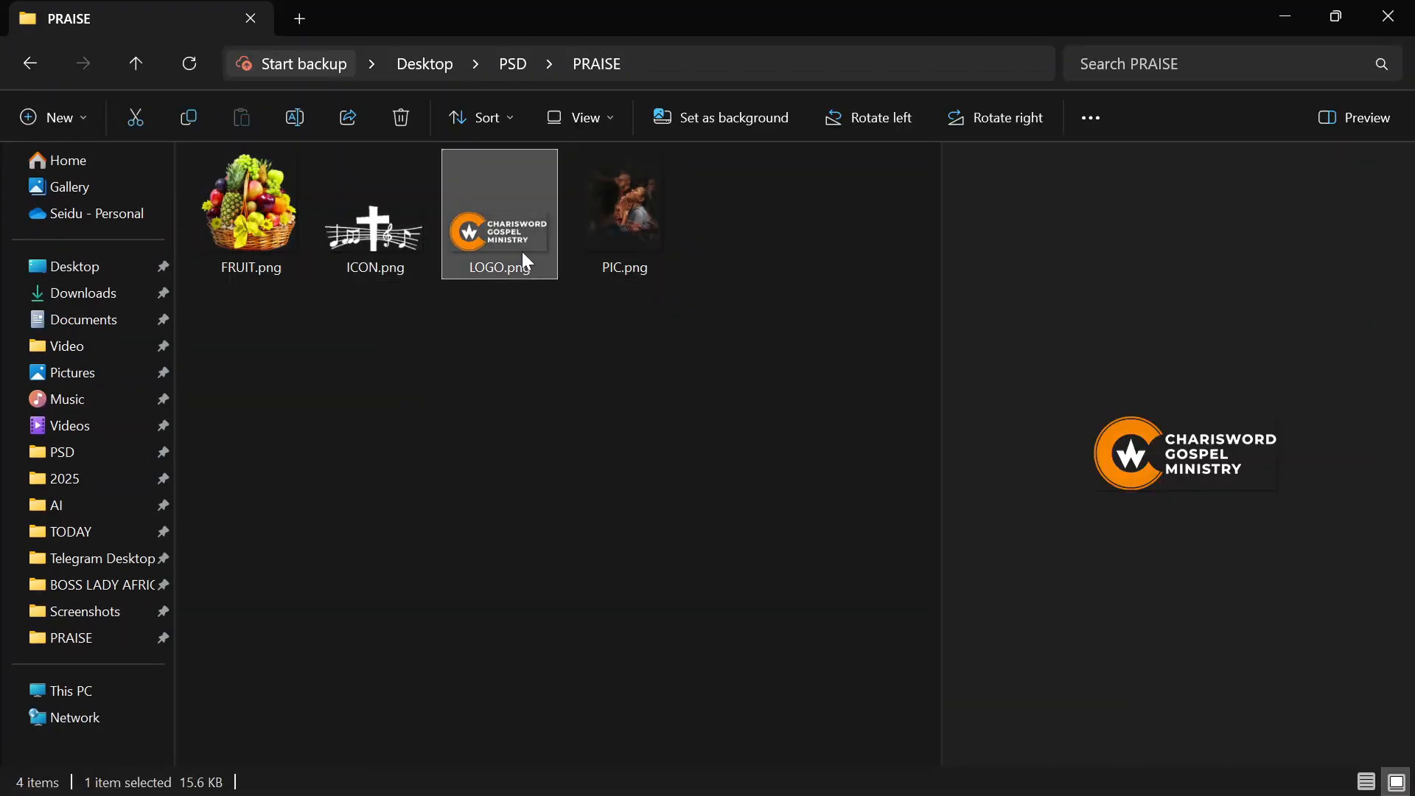
{"action": "key", "text": "Left"}
{"action": "left_click", "coordinate": [635, 212]}
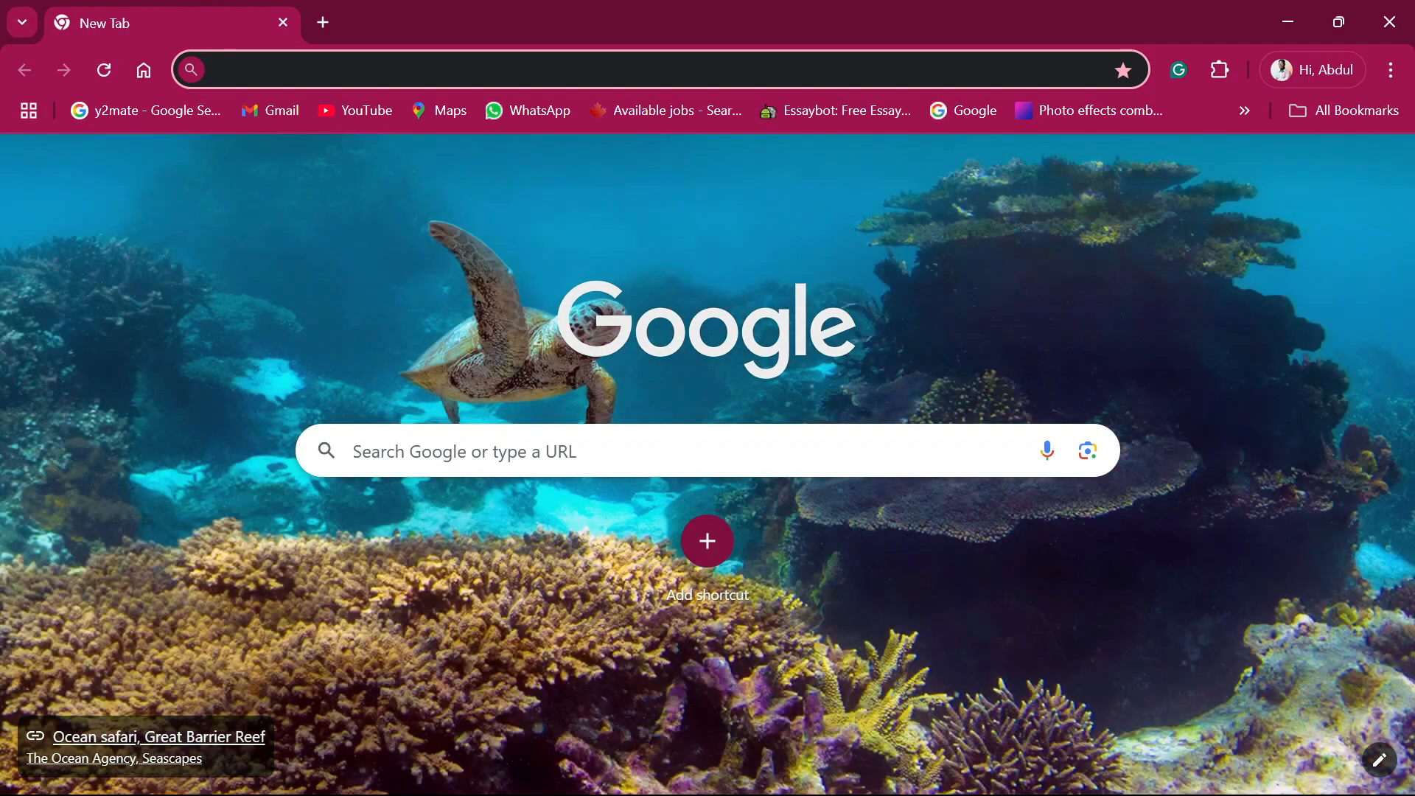
Step: Switch to Chrome and search Google Images for "PRAISE ICON"
{"action": "left_click", "coordinate": [444, 450]}
{"action": "type", "text": "P"}
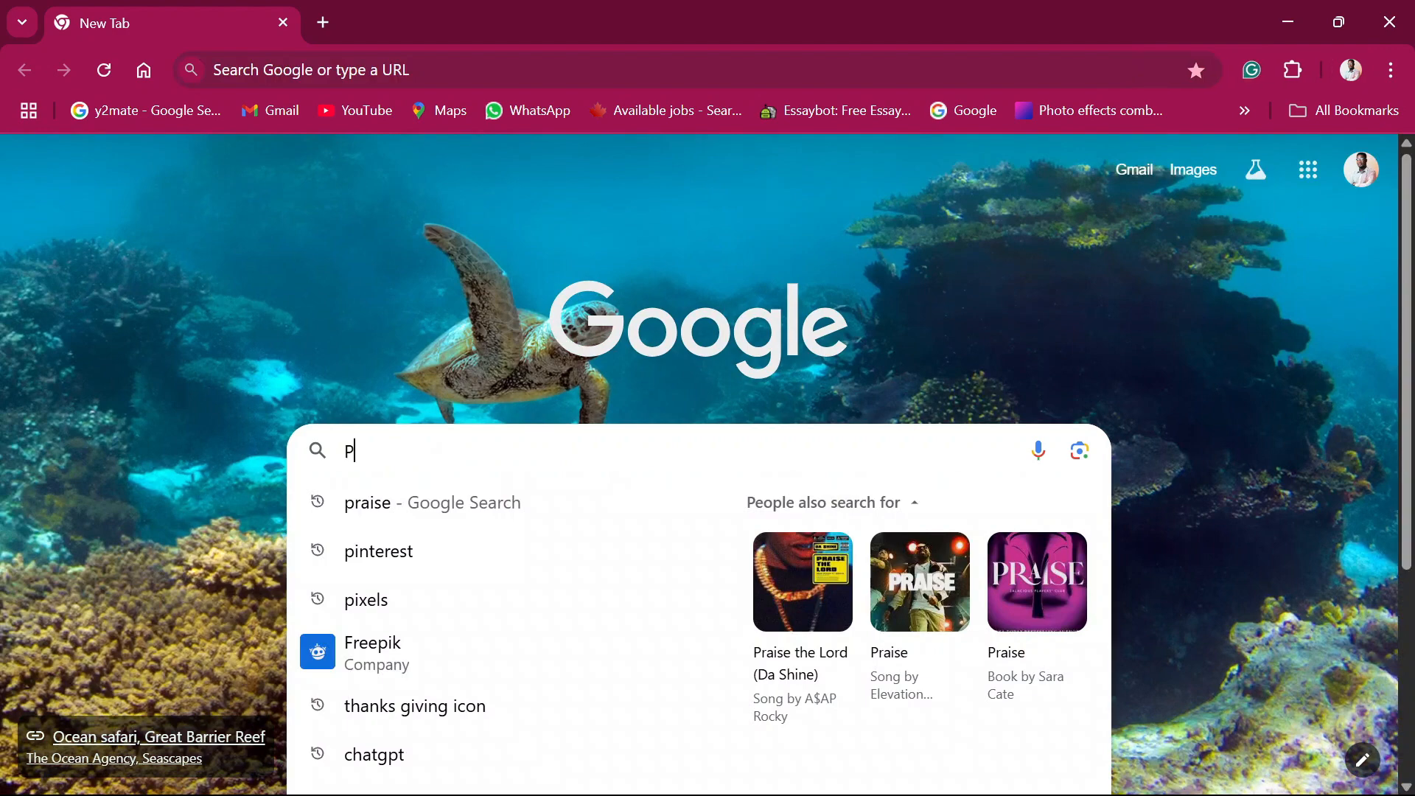
{"action": "type", "text": "RAISE"}
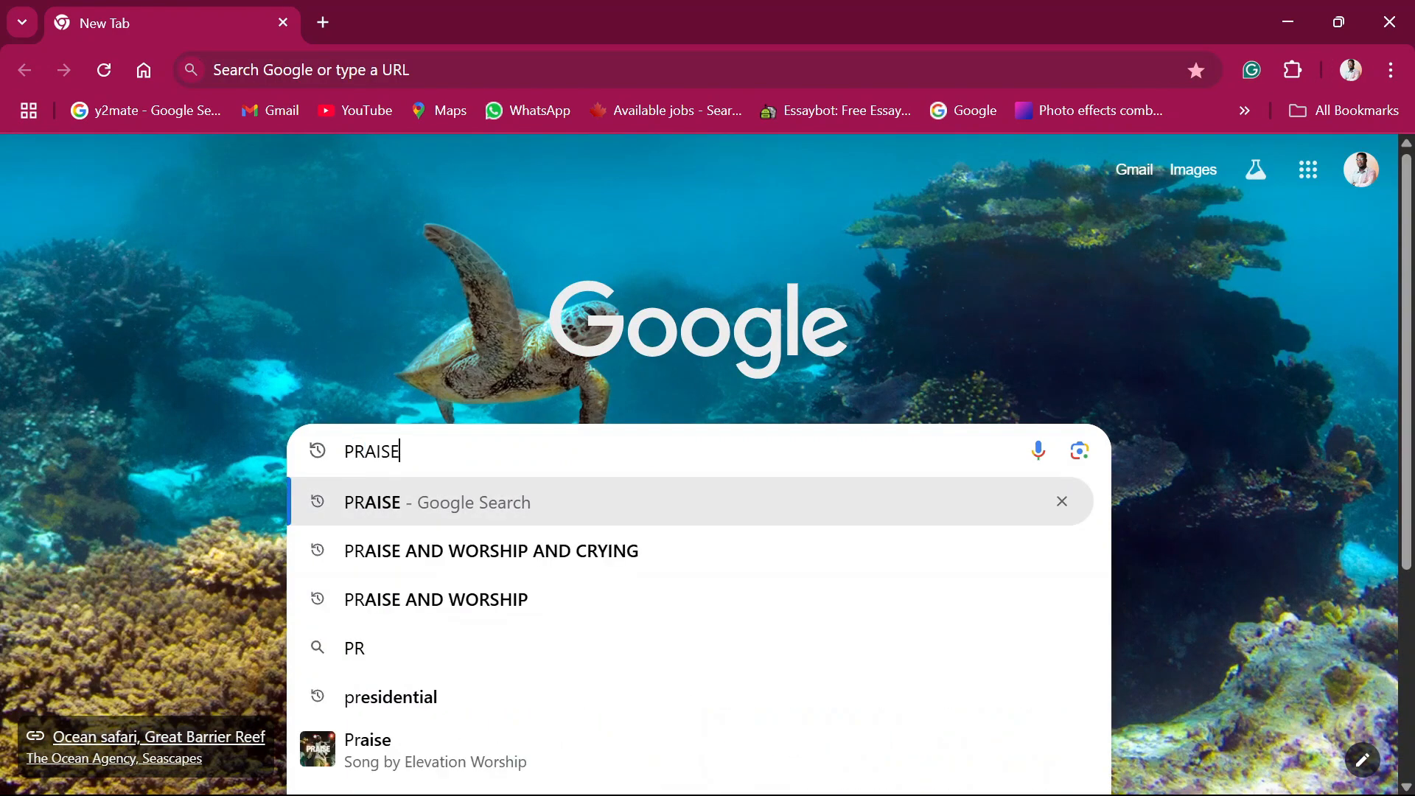
{"action": "type", "text": " ICON"}
{"action": "key", "text": "Return"}
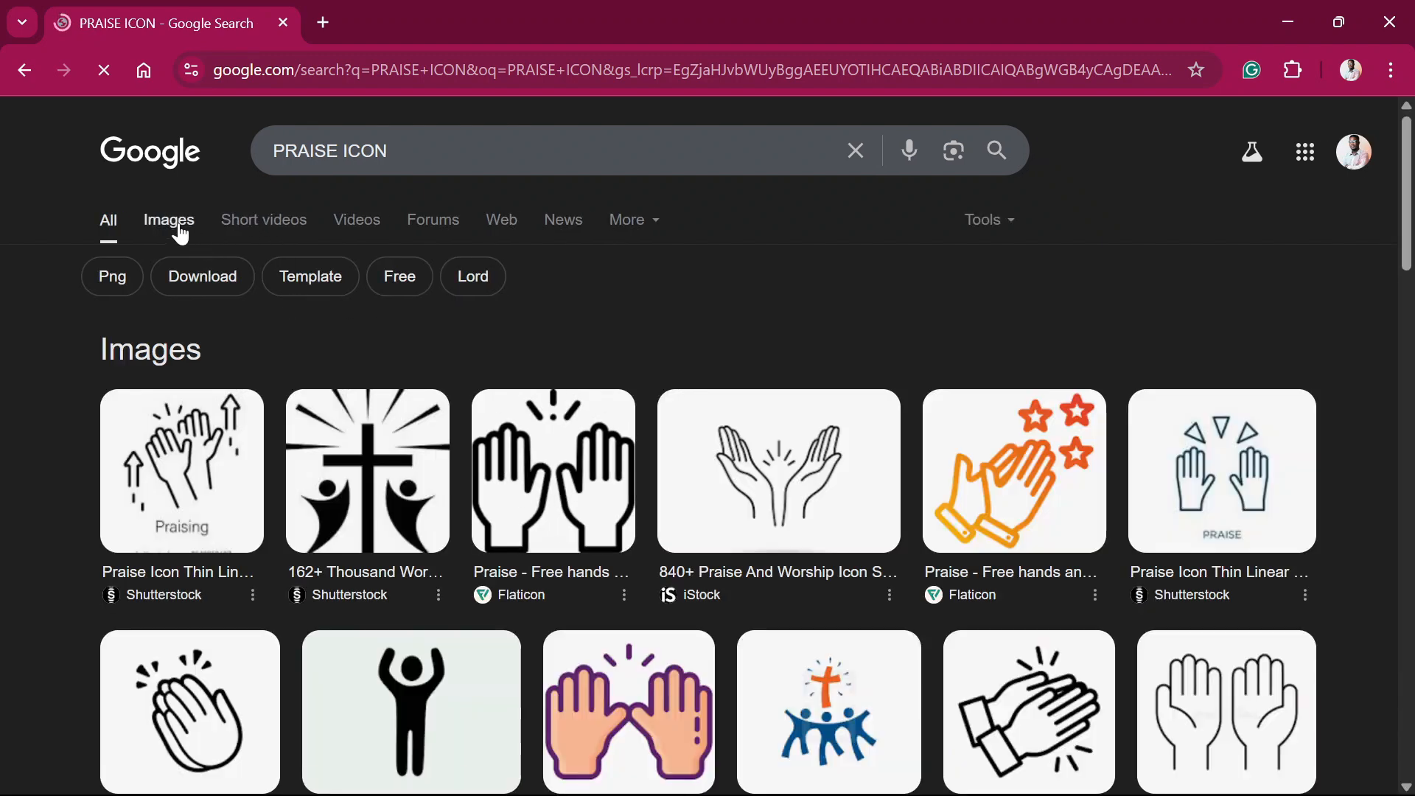
{"action": "left_click", "coordinate": [181, 234]}
Step: Look through the praise icon image results for a design with a cross and music notes
{"action": "scroll", "coordinate": [932, 492], "scroll_direction": "down", "scroll_amount": 5}
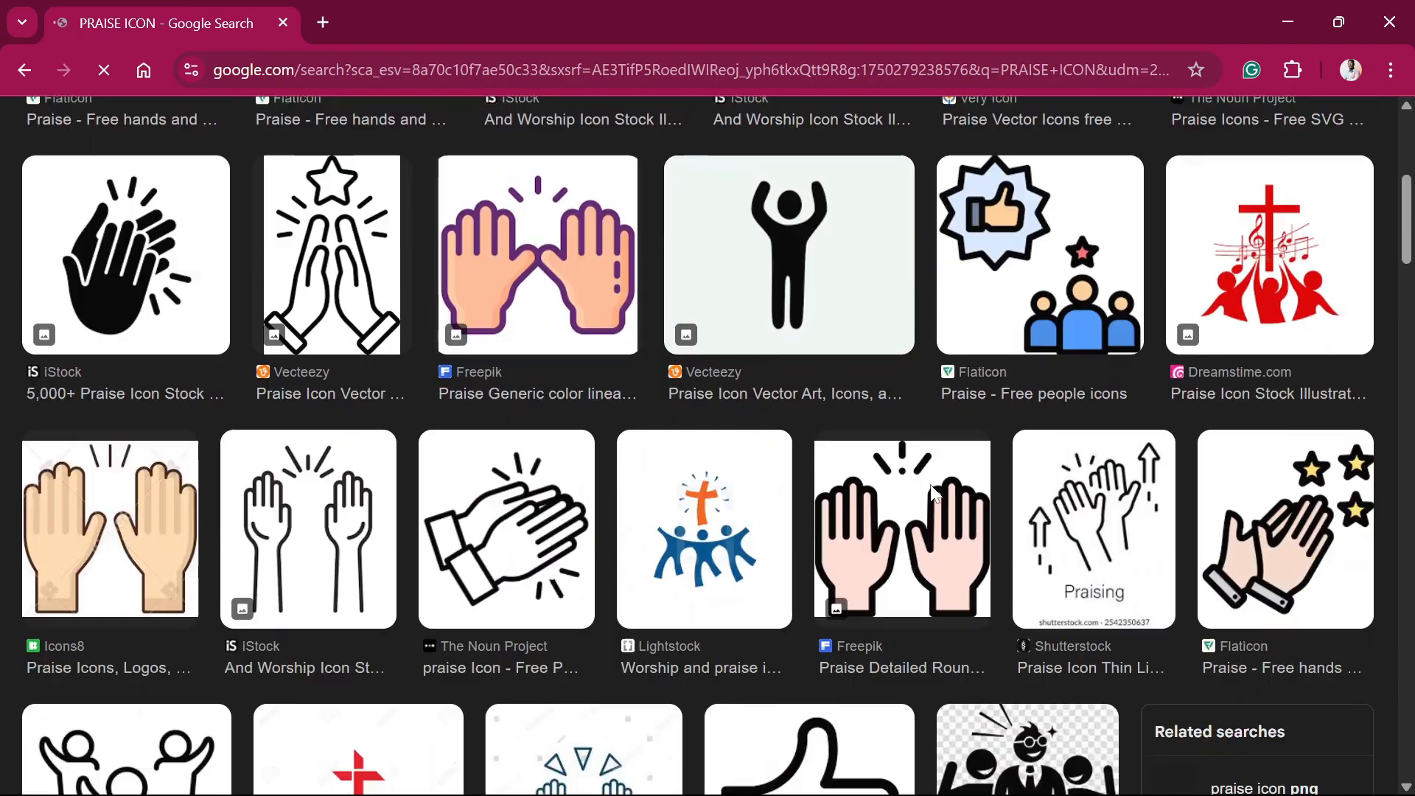
{"action": "scroll", "coordinate": [932, 493], "scroll_direction": "down", "scroll_amount": 12}
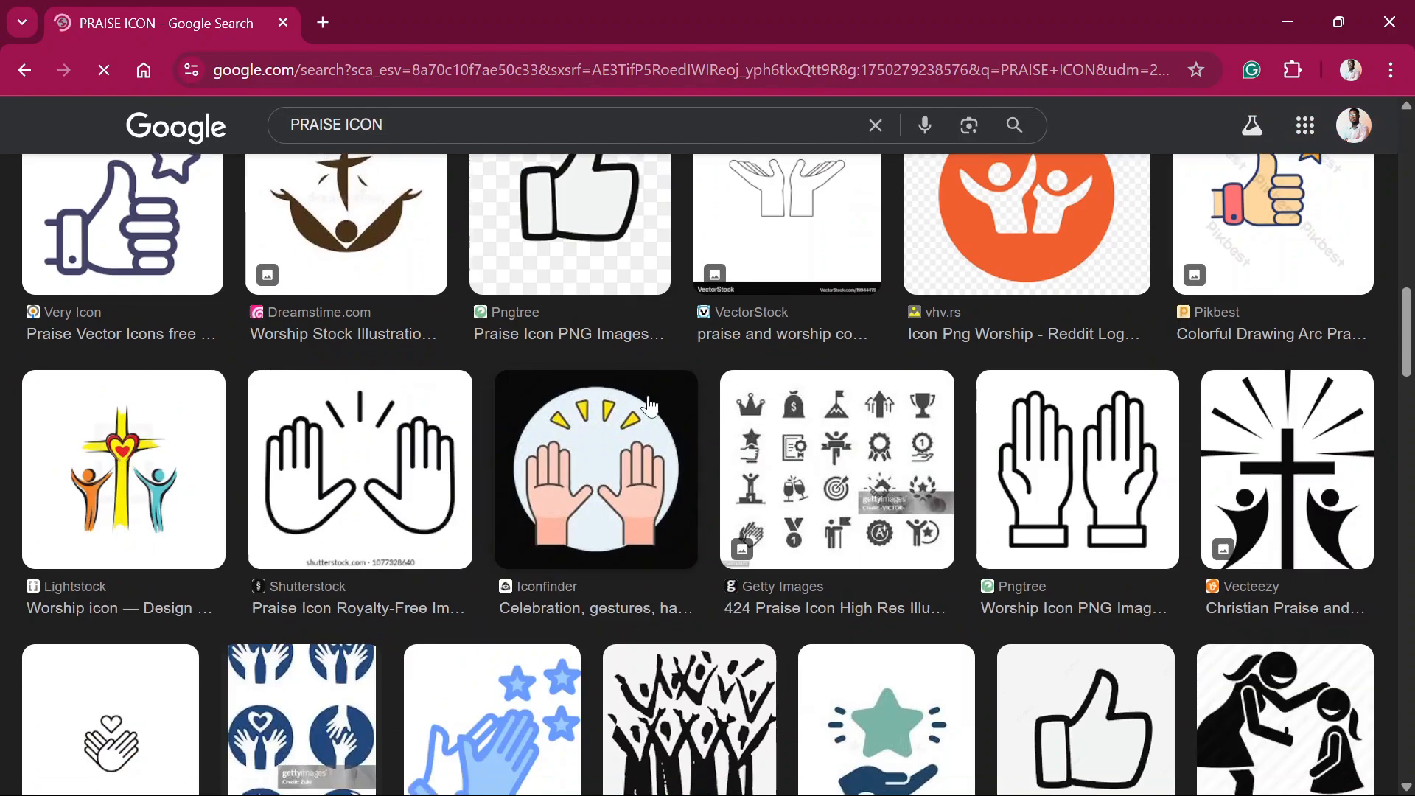
{"action": "scroll", "coordinate": [649, 406], "scroll_direction": "down", "scroll_amount": 2}
{"action": "scroll", "coordinate": [664, 398], "scroll_direction": "up", "scroll_amount": 4}
{"action": "scroll", "coordinate": [700, 388], "scroll_direction": "down", "scroll_amount": 12}
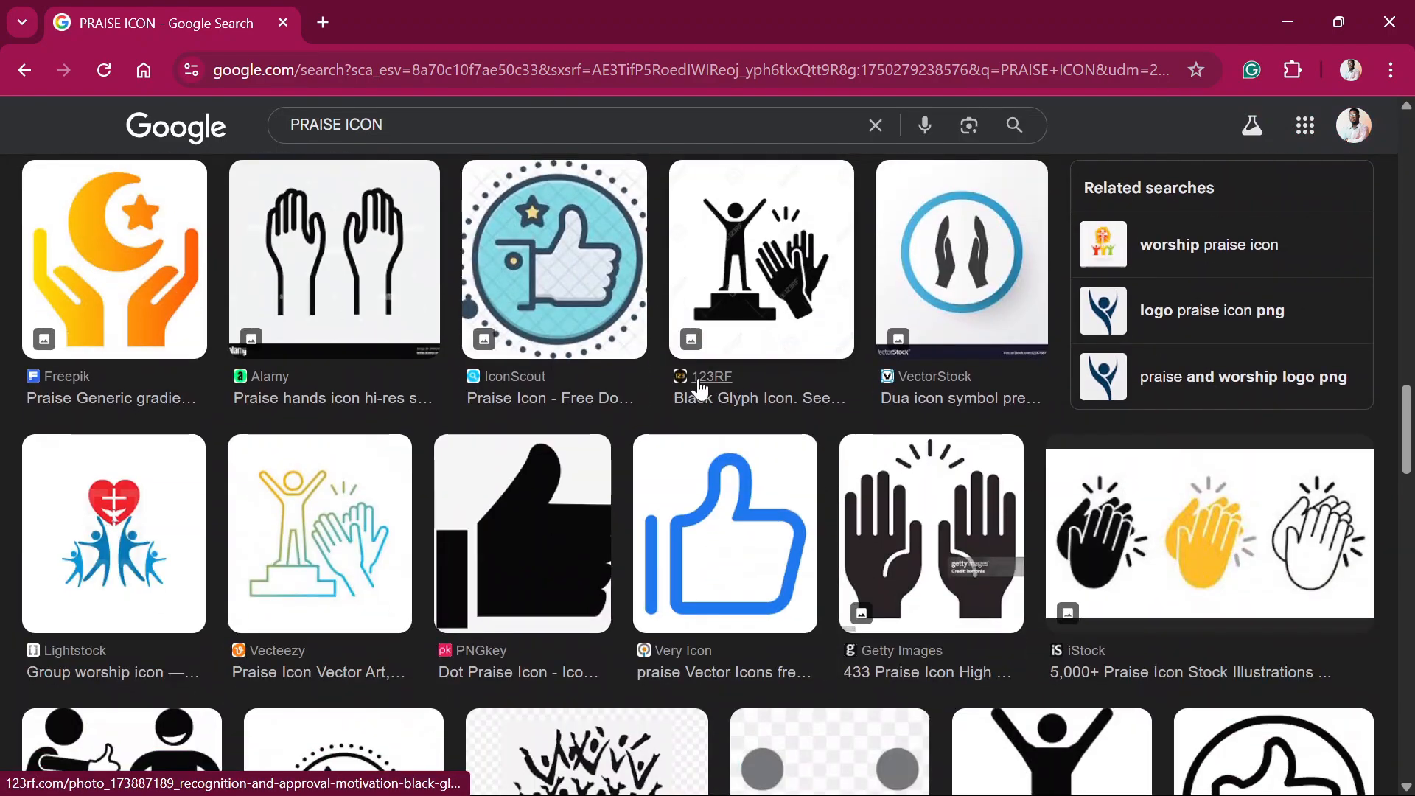
{"action": "scroll", "coordinate": [703, 387], "scroll_direction": "down", "scroll_amount": 20}
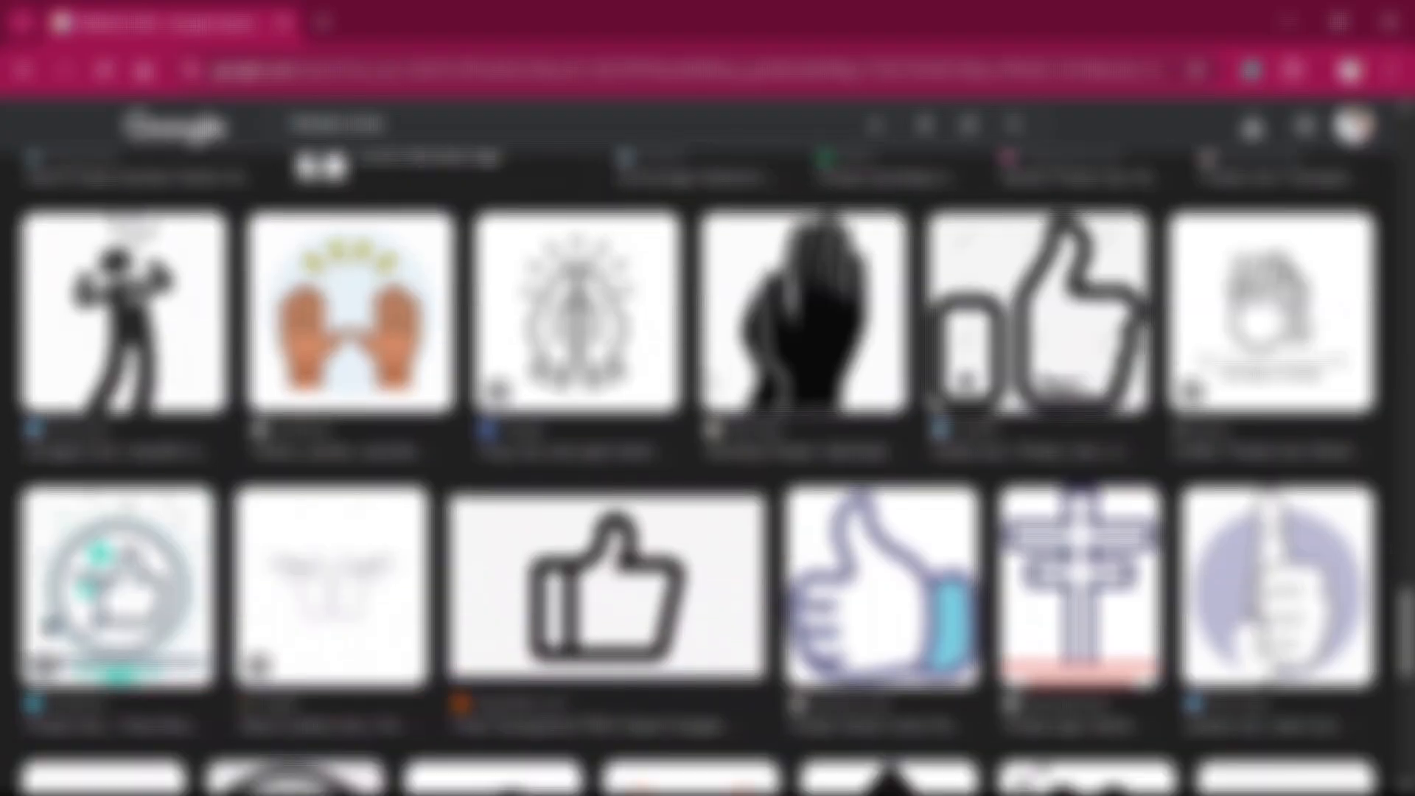
{"action": "scroll", "coordinate": [703, 387], "scroll_direction": "down", "scroll_amount": 10}
{"action": "scroll", "coordinate": [703, 387], "scroll_direction": "up", "scroll_amount": 10}
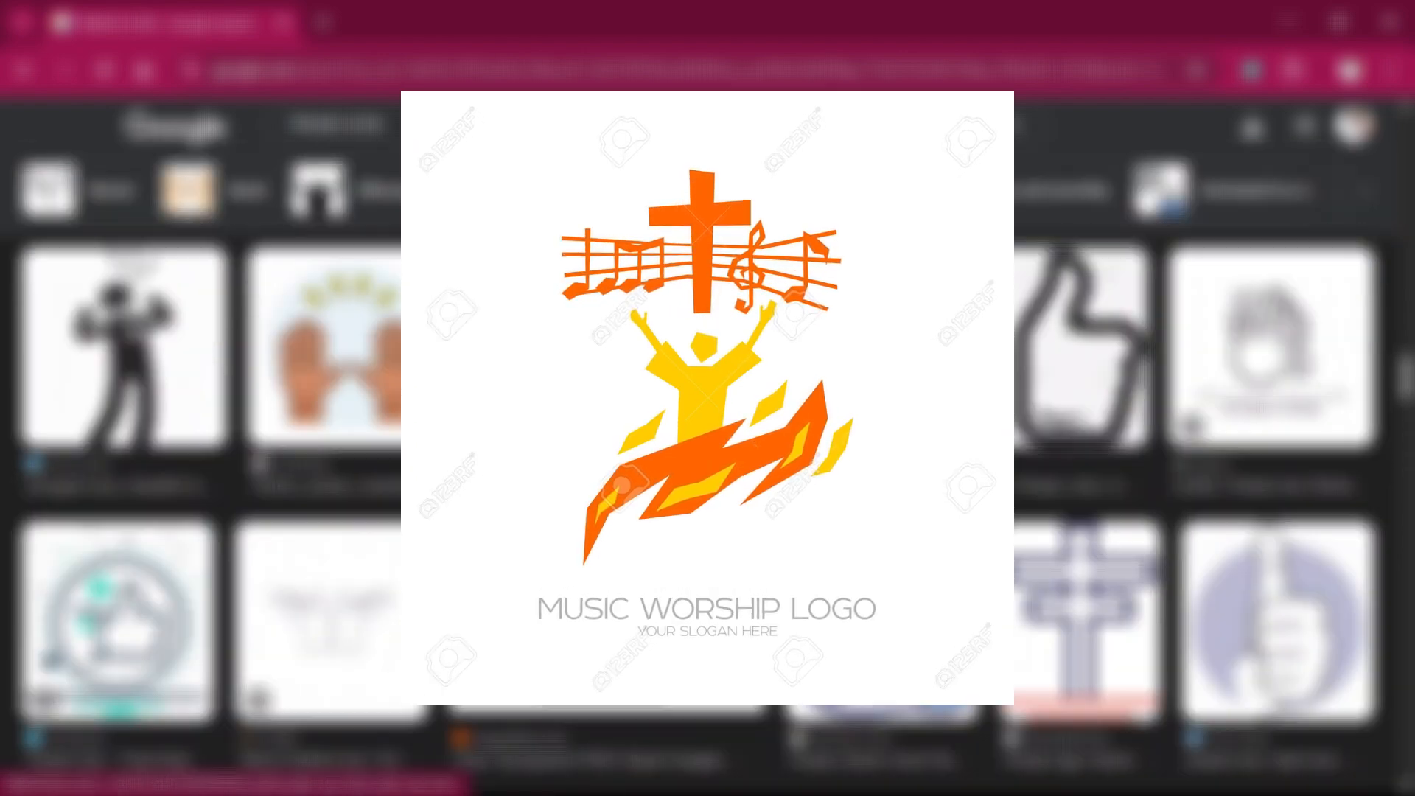
{"action": "scroll", "coordinate": [703, 387], "scroll_direction": "up", "scroll_amount": 18}
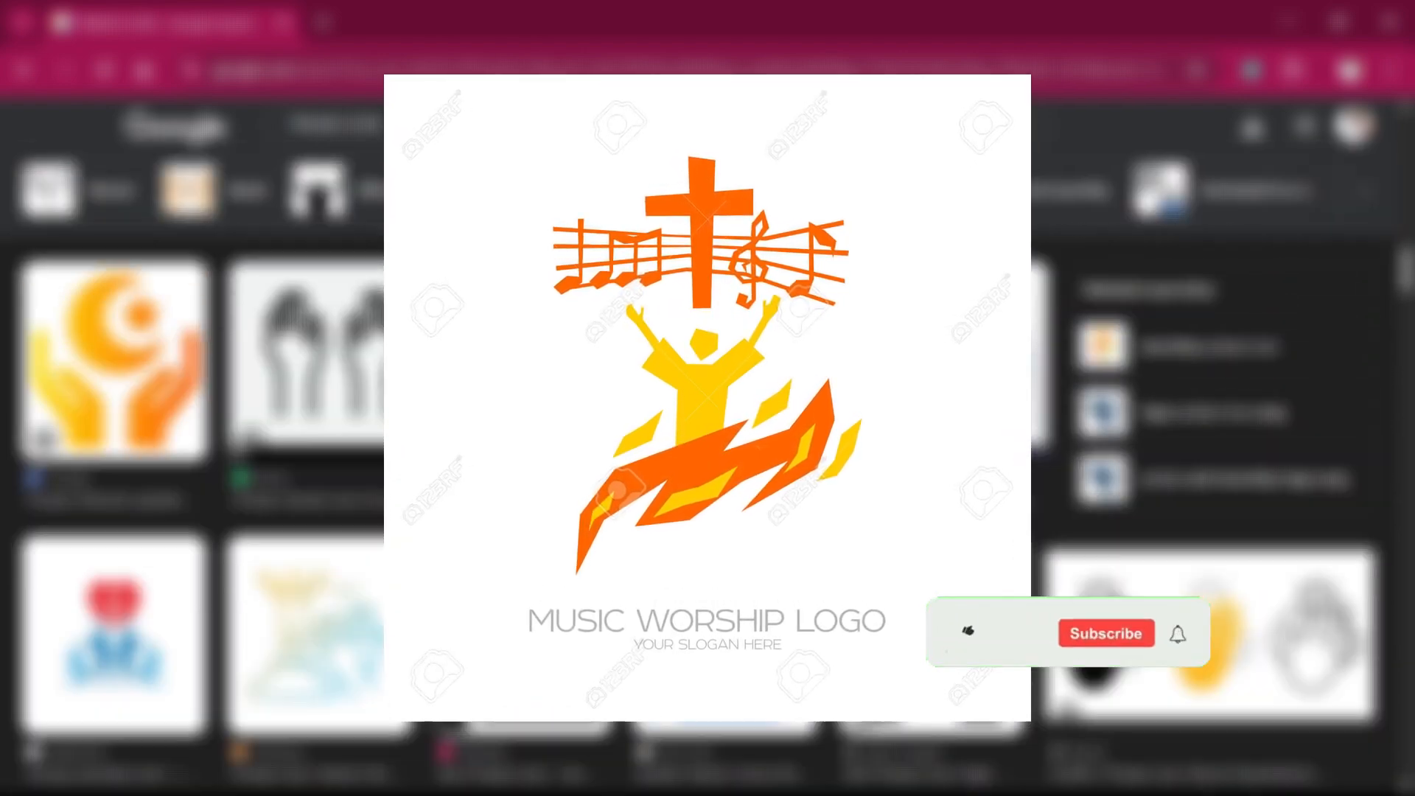
{"action": "scroll", "coordinate": [703, 387], "scroll_direction": "up", "scroll_amount": 5}
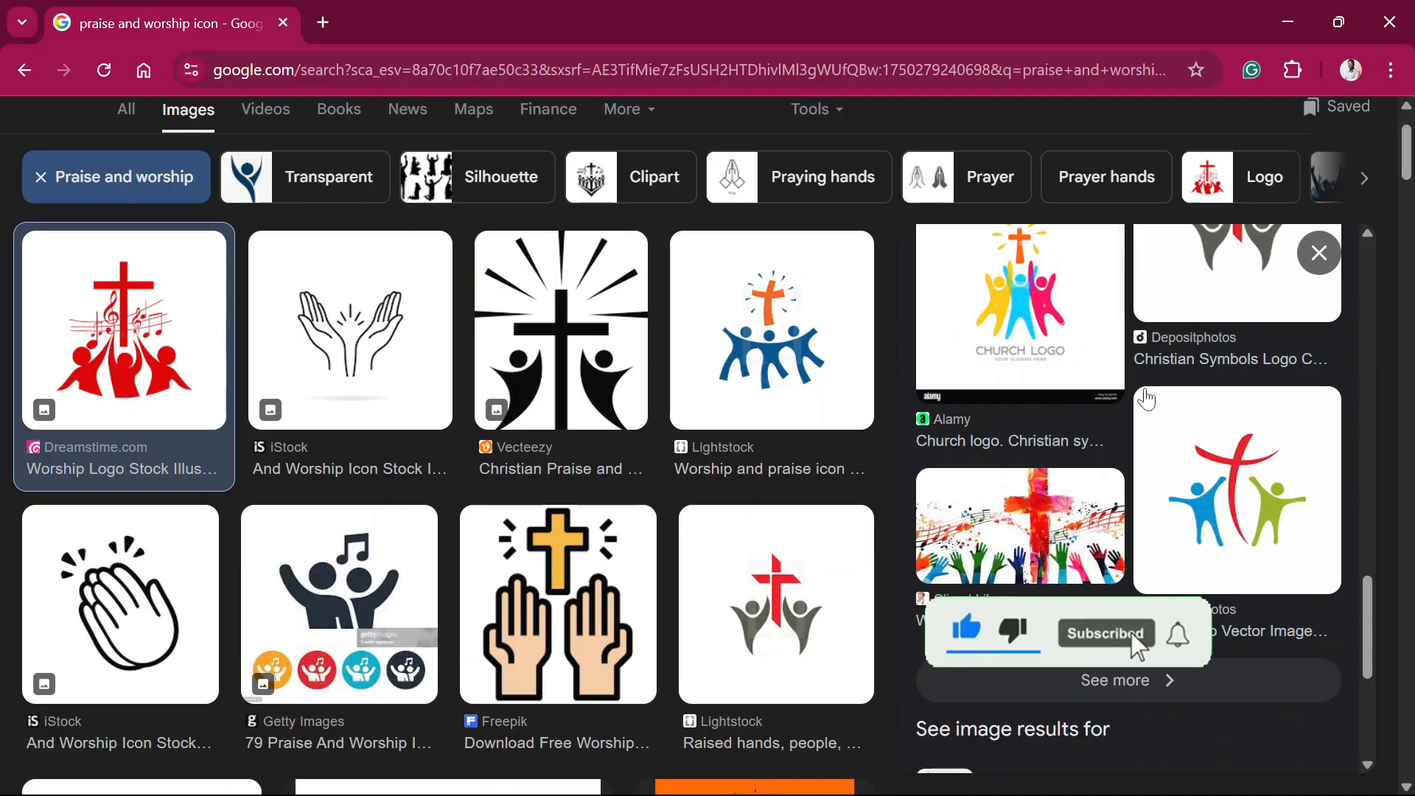
Step: Browse the related image results for "praise and worship icon"
{"action": "scroll", "coordinate": [775, 448], "scroll_direction": "down", "scroll_amount": 2}
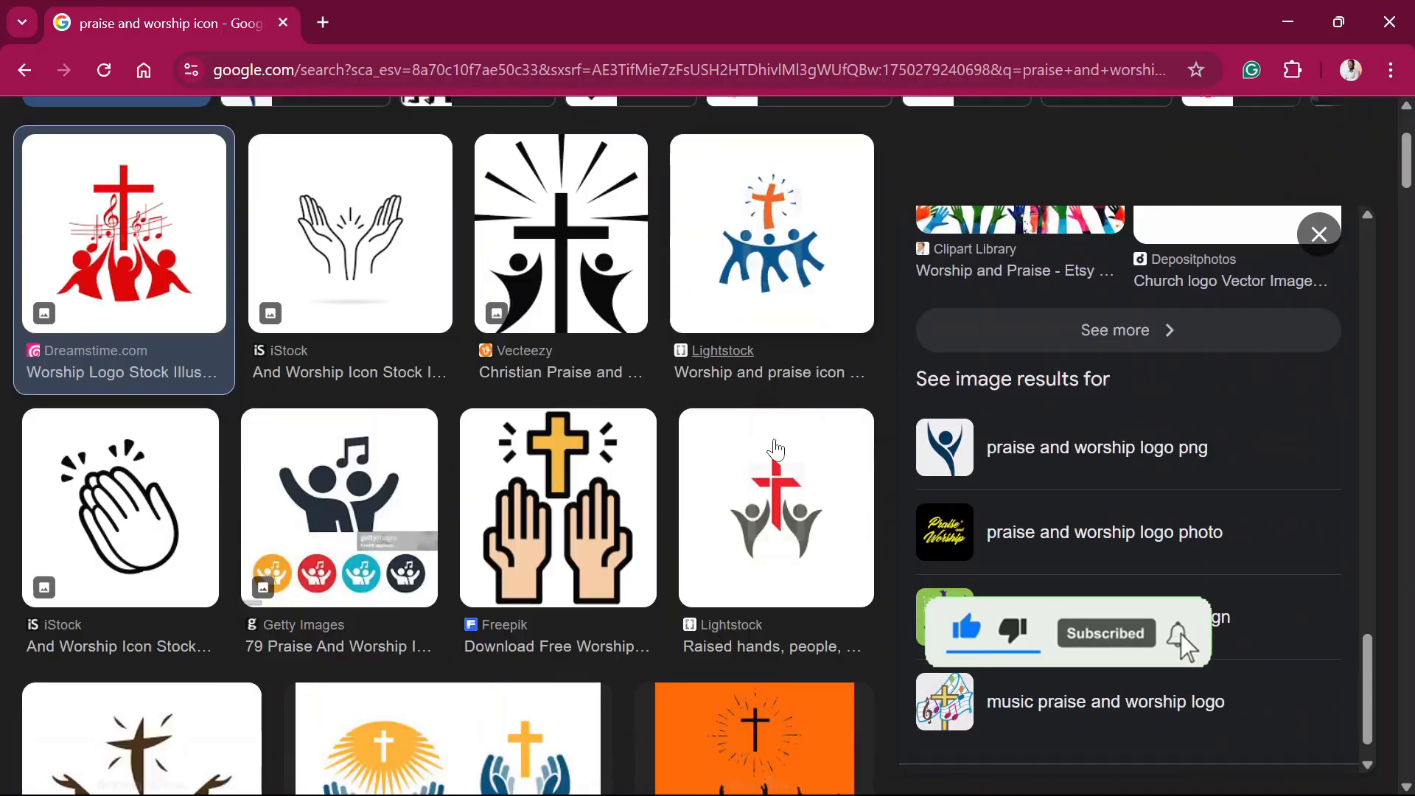
{"action": "scroll", "coordinate": [775, 448], "scroll_direction": "down", "scroll_amount": 20}
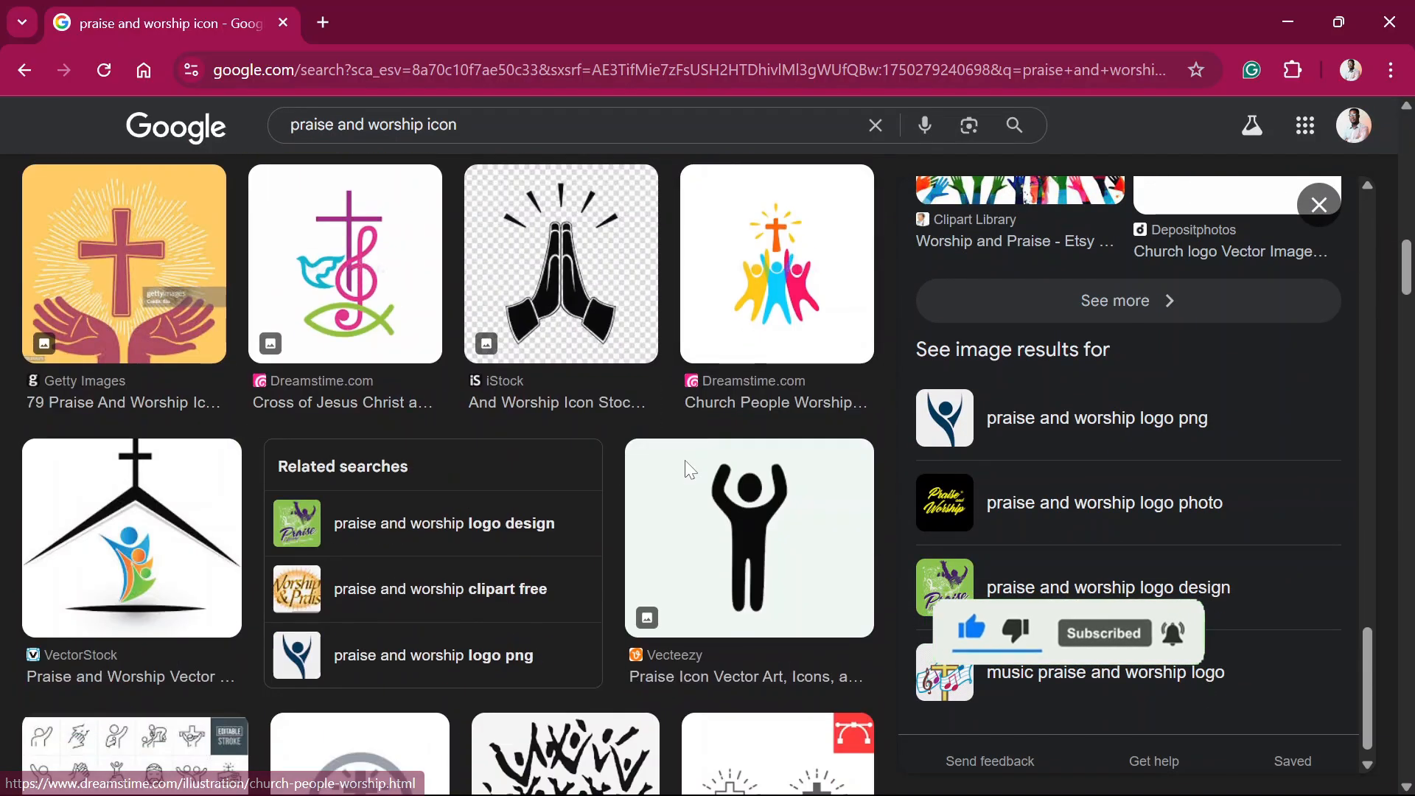
{"action": "scroll", "coordinate": [684, 460], "scroll_direction": "up", "scroll_amount": 4}
{"action": "scroll", "coordinate": [684, 460], "scroll_direction": "down", "scroll_amount": 10}
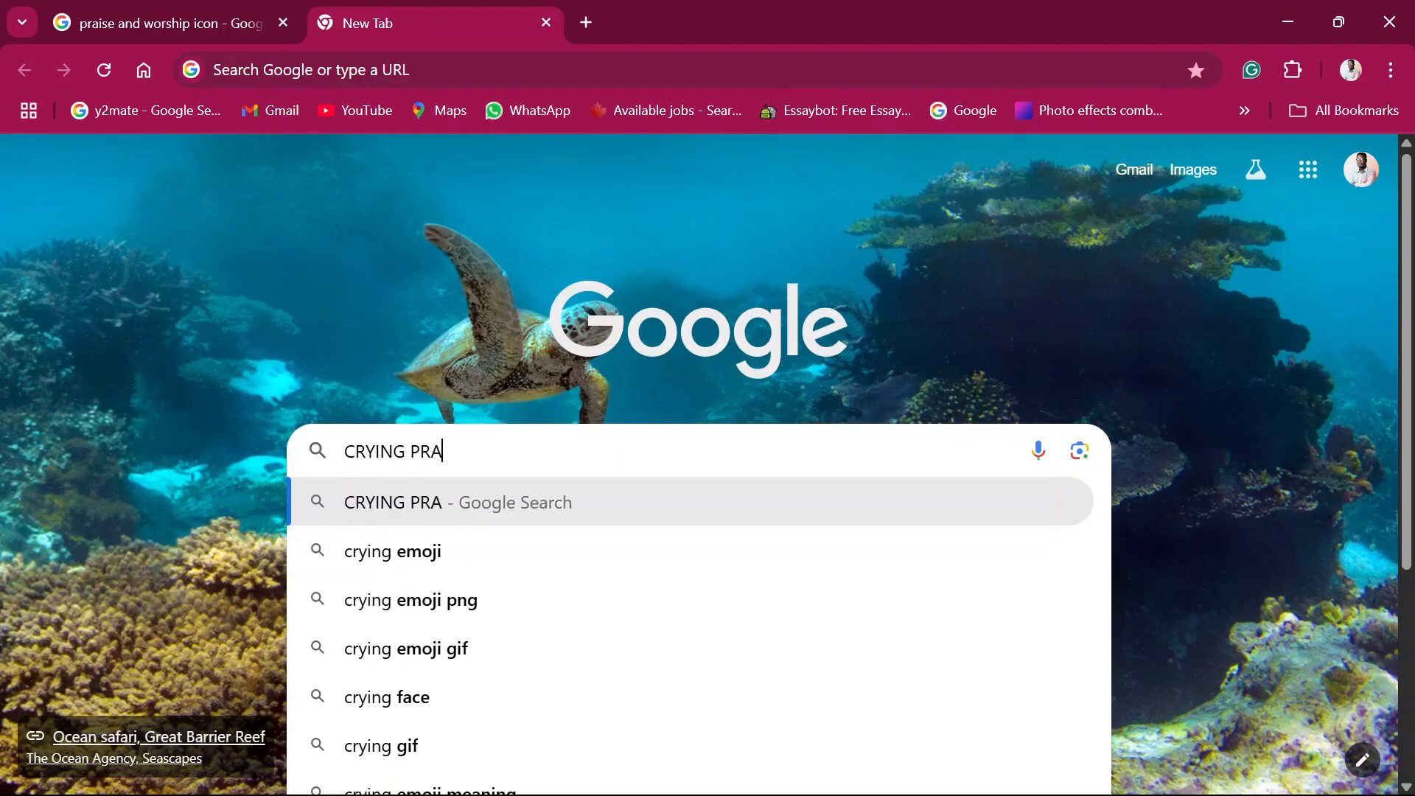
Step: Search Google Images for "CRYING PRAISE AND WORSHIP" in a new tab
{"action": "type", "text": "IZ"}
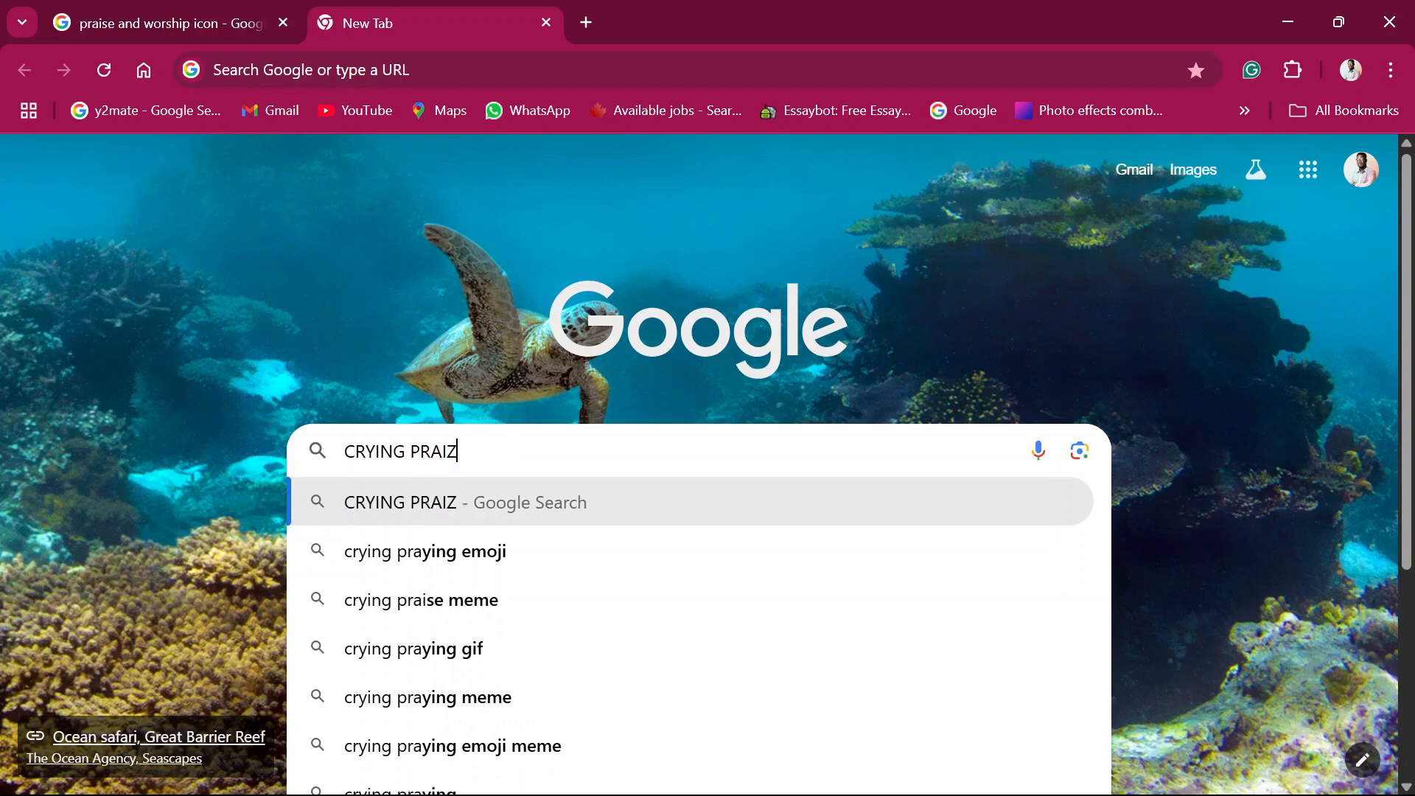
{"action": "key", "text": "BackSpace"}
{"action": "type", "text": "SE AN"}
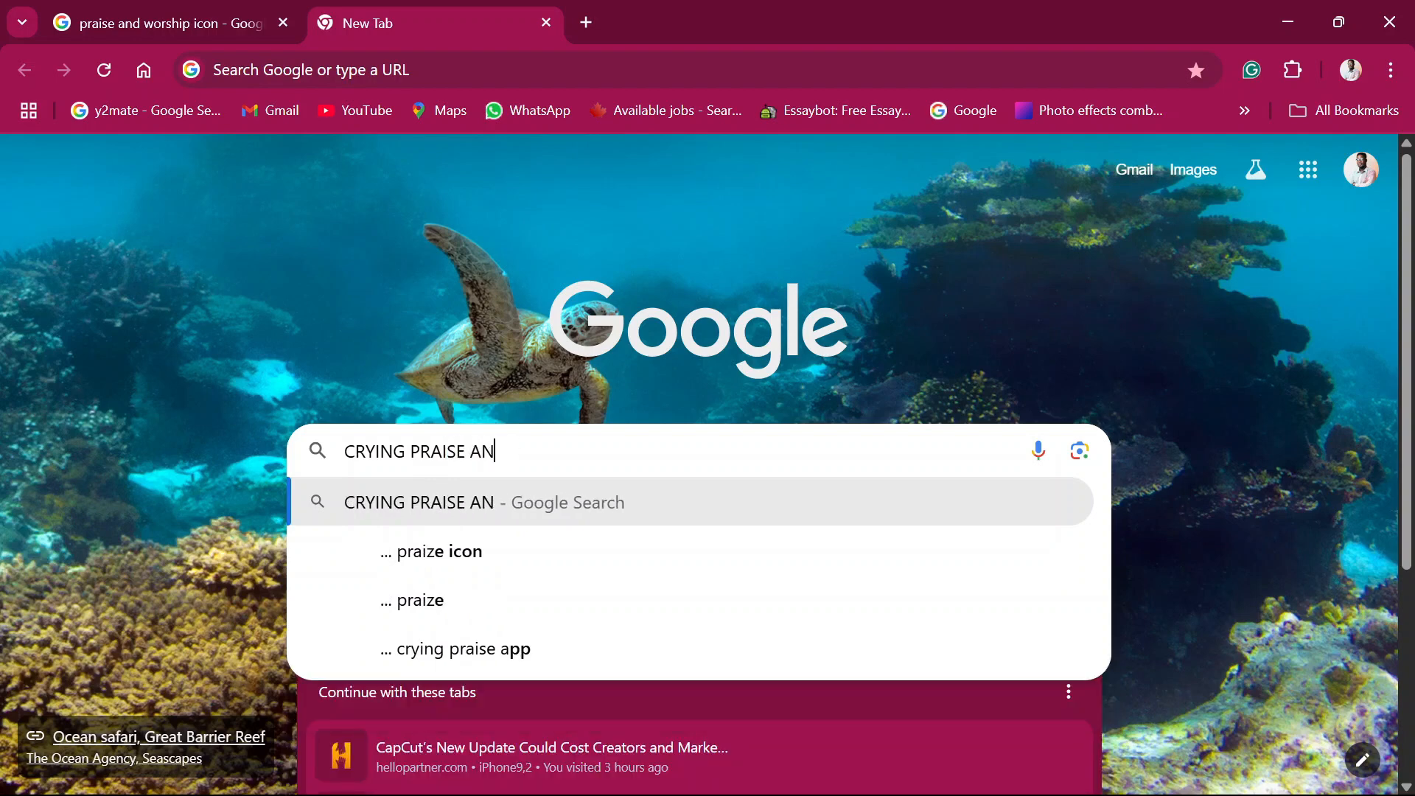
{"action": "type", "text": "D WORSH"}
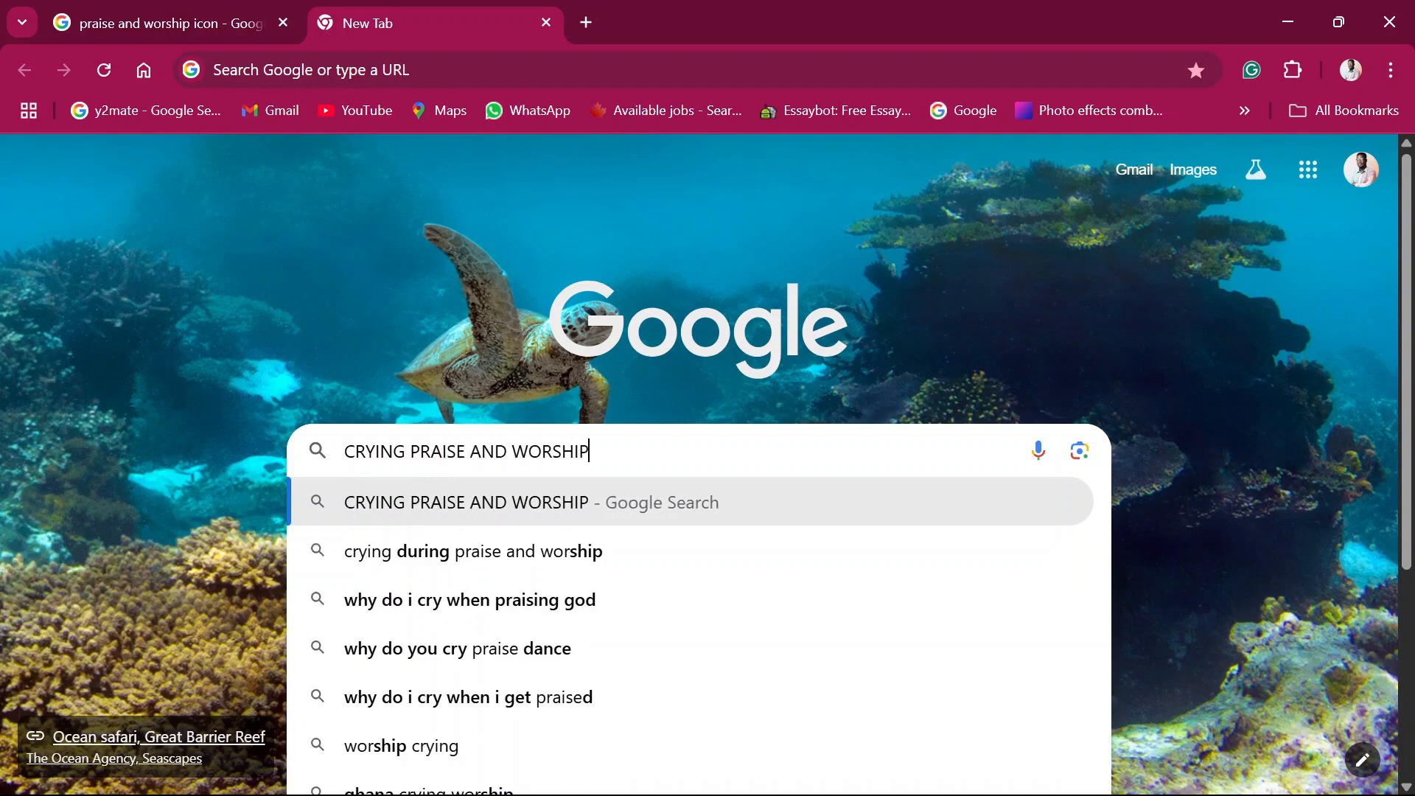
{"action": "type", "text": "IP"}
{"action": "key", "text": "Return"}
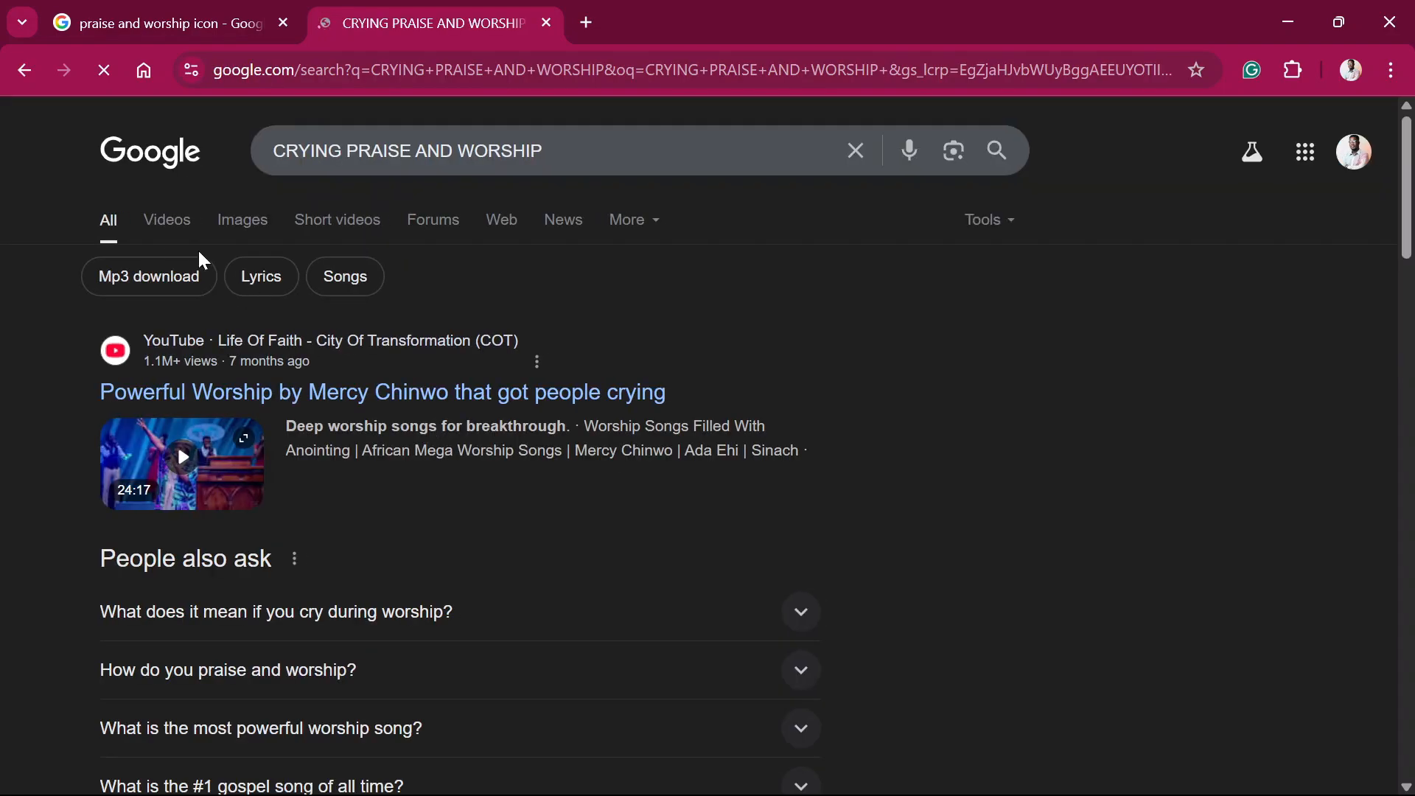
{"action": "left_click", "coordinate": [255, 221]}
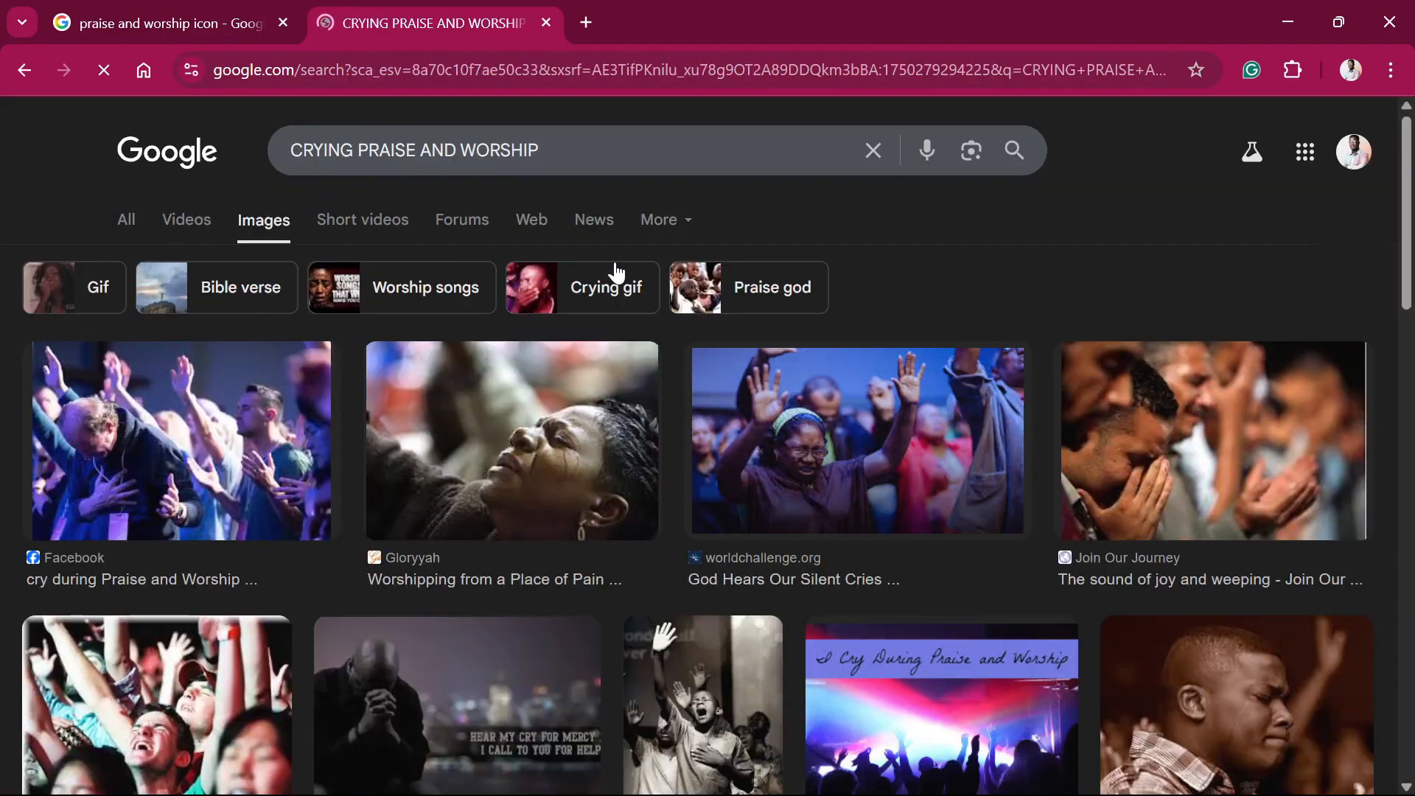
Step: Filter the image results by size to Large
{"action": "left_click", "coordinate": [674, 221]}
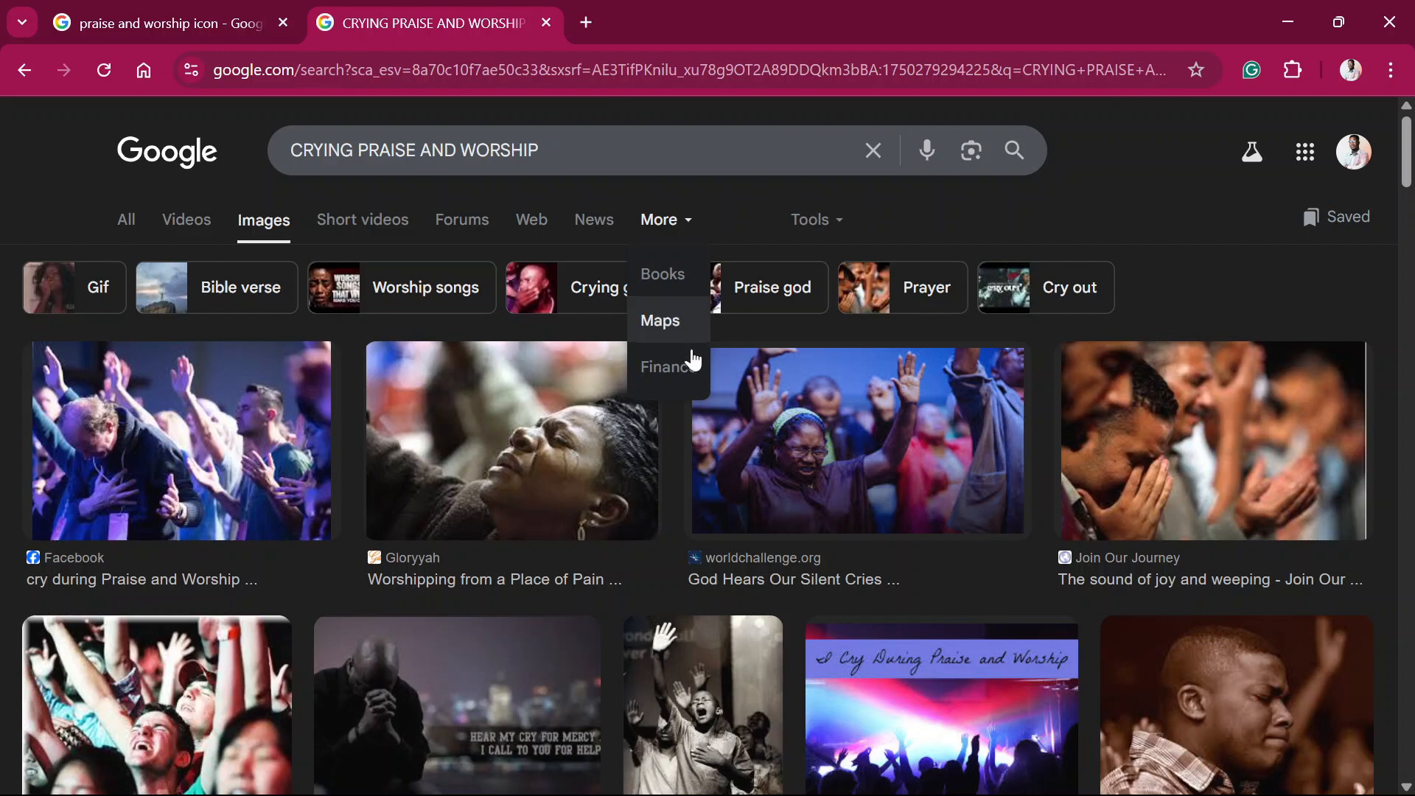
{"action": "left_click", "coordinate": [829, 220]}
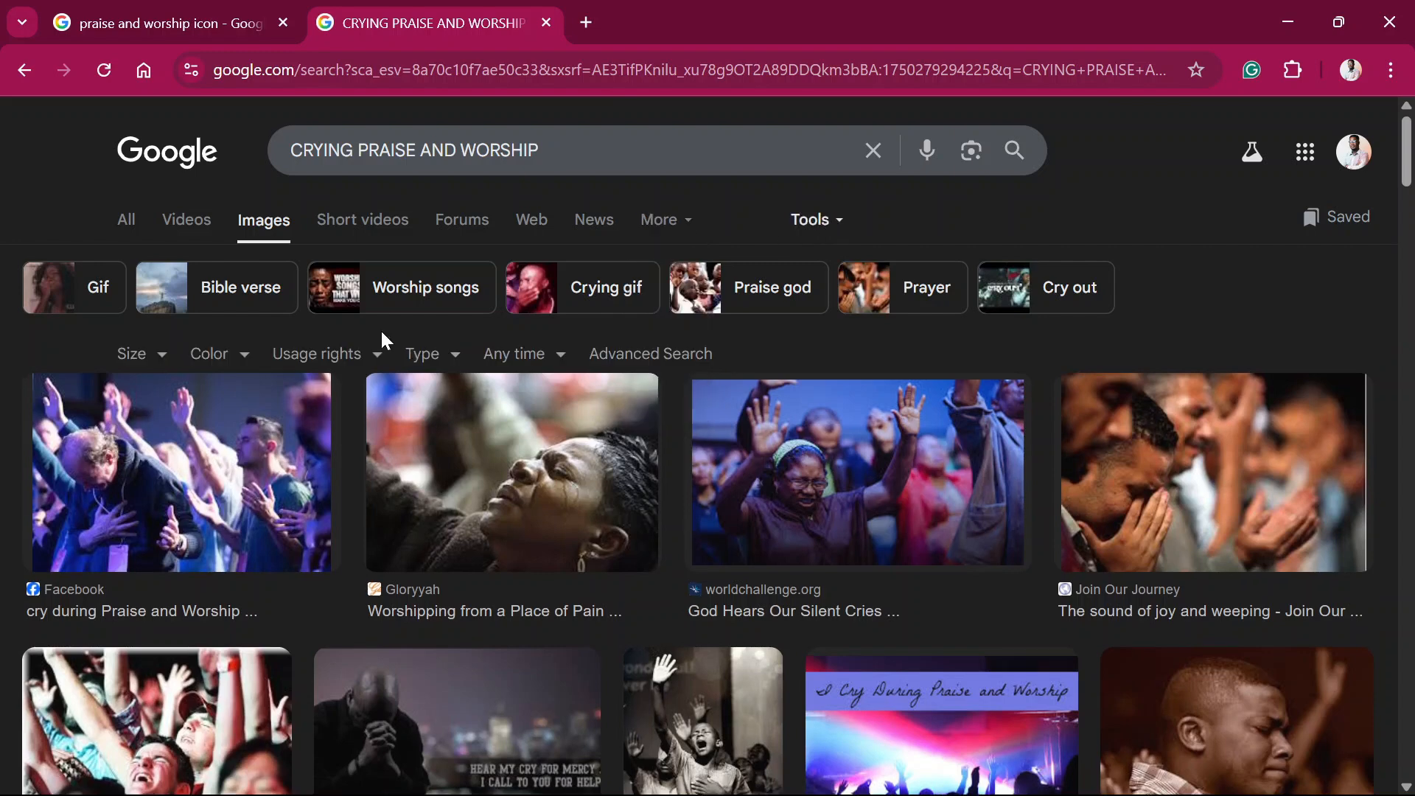
{"action": "left_click", "coordinate": [157, 355]}
{"action": "left_click", "coordinate": [192, 417]}
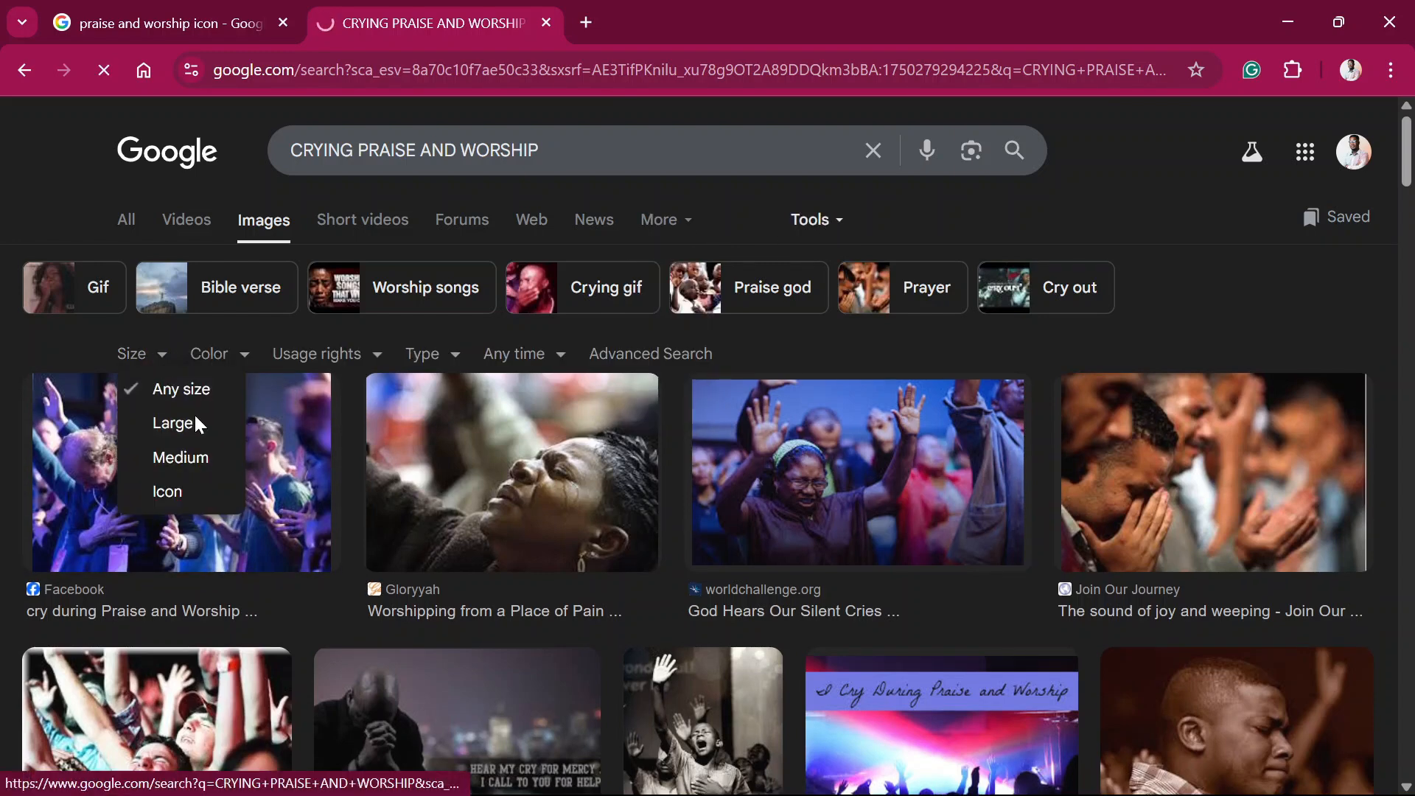
Step: Save the worldchallenge.org photo of the crying woman with raised hands to the PRAISE folder and check the file there
{"action": "scroll", "coordinate": [507, 385], "scroll_direction": "down", "scroll_amount": 10}
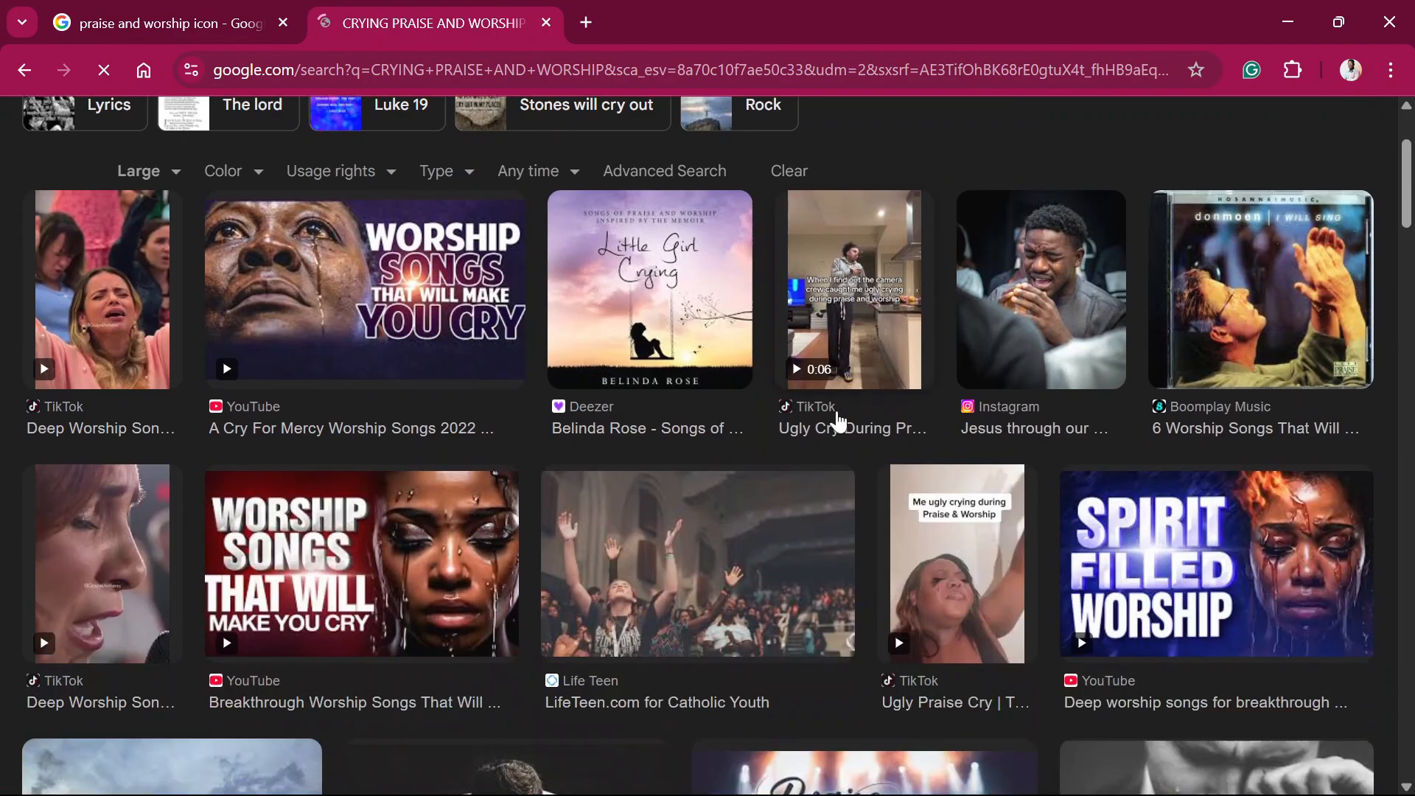
{"action": "scroll", "coordinate": [395, 384], "scroll_direction": "down", "scroll_amount": 8}
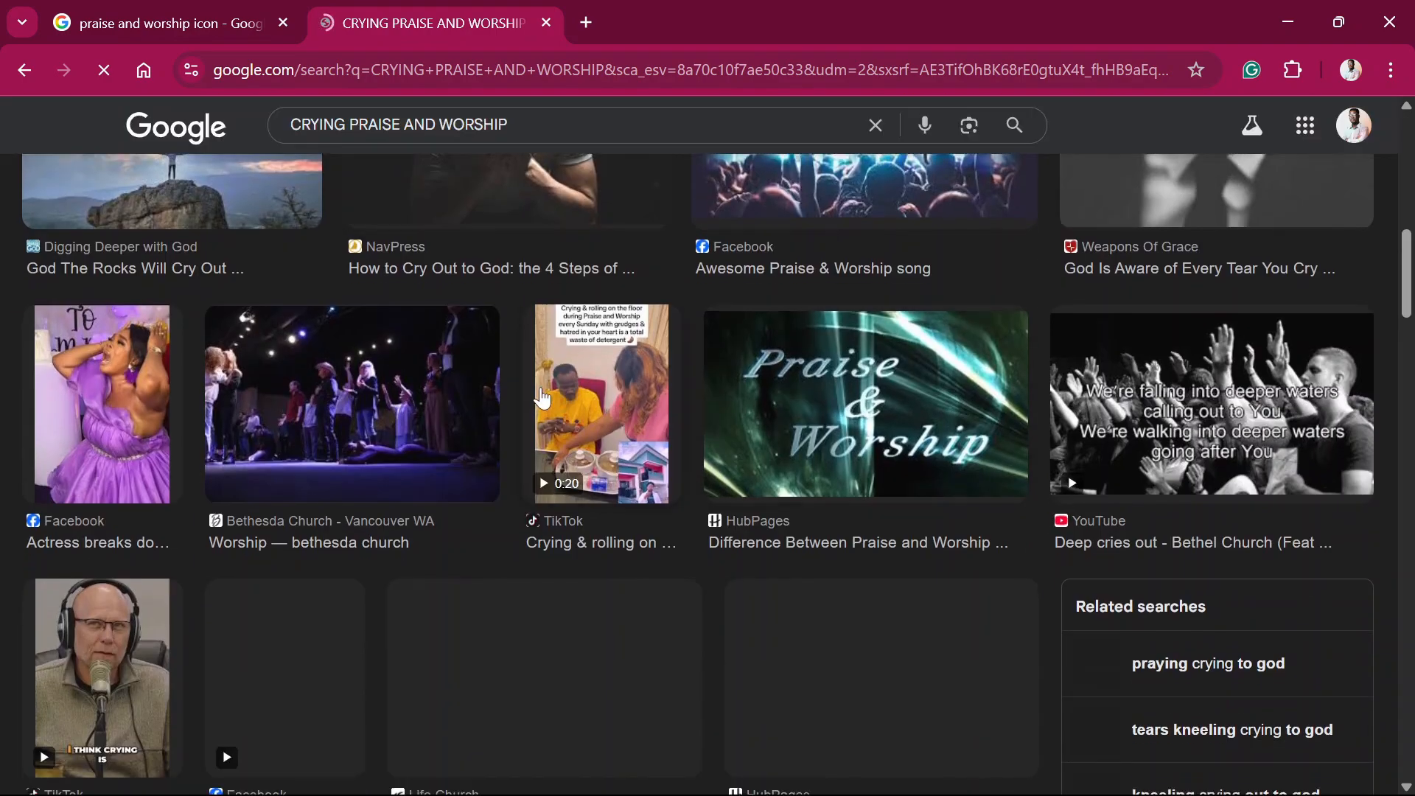
{"action": "scroll", "coordinate": [558, 520], "scroll_direction": "down", "scroll_amount": 12}
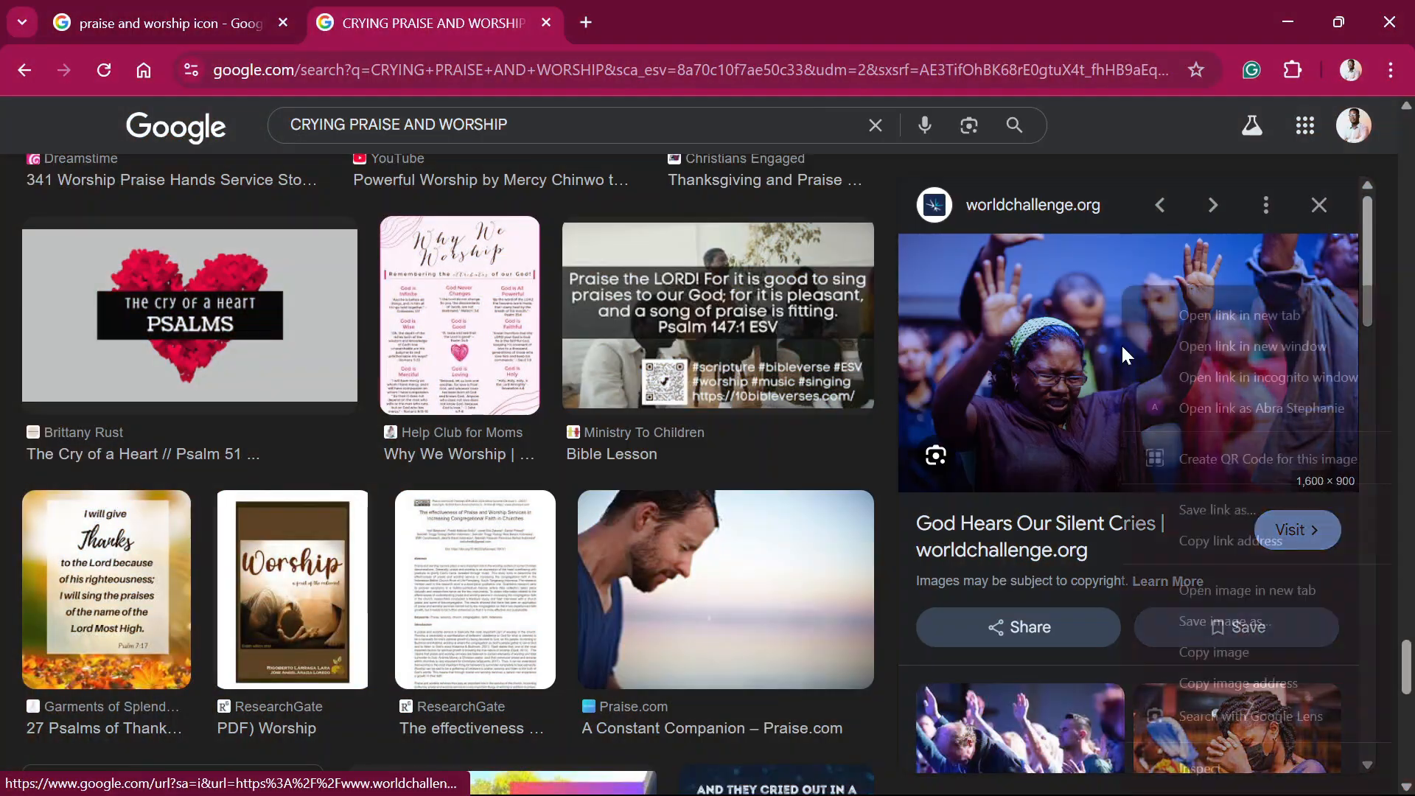
{"action": "right_click", "coordinate": [1121, 344]}
{"action": "left_click", "coordinate": [1193, 652]}
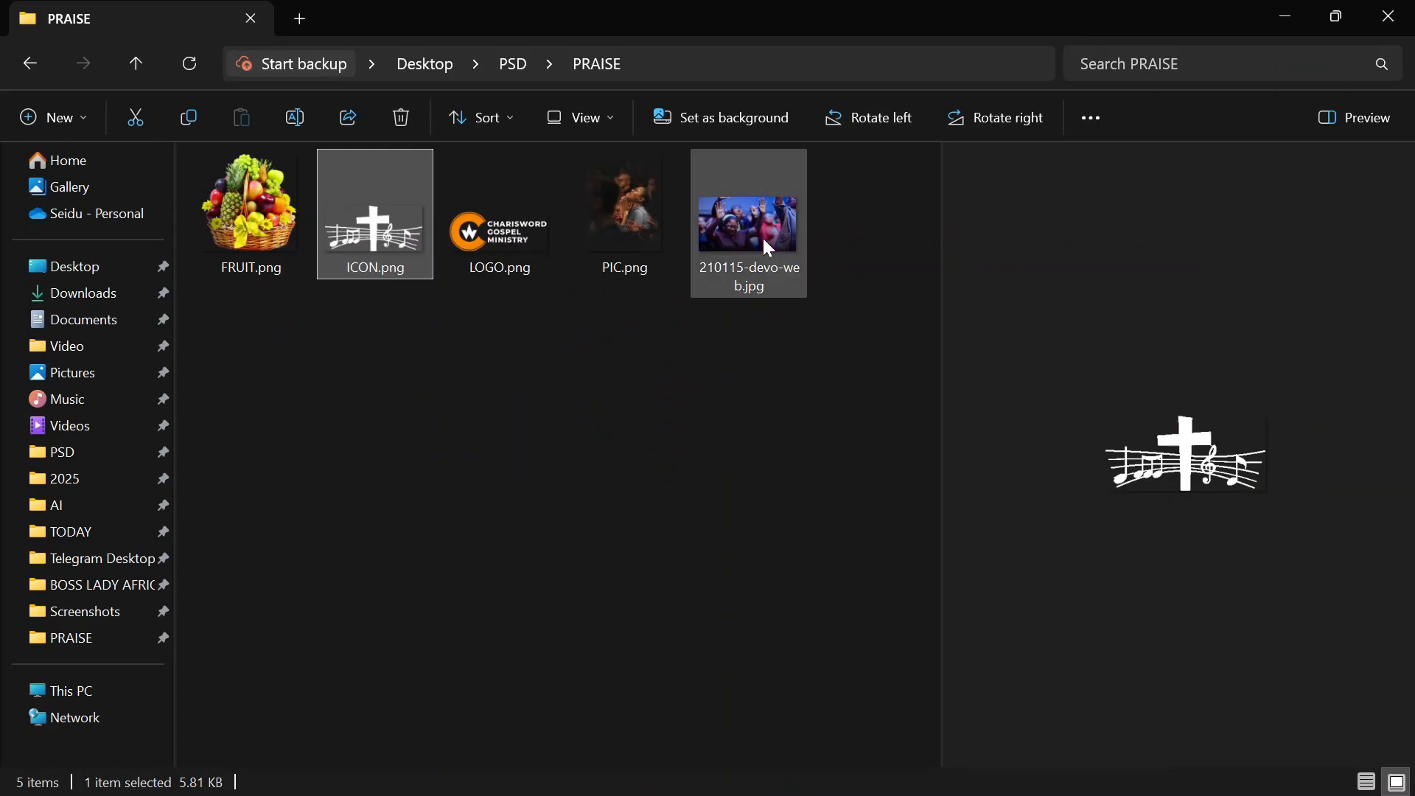
{"action": "left_click", "coordinate": [759, 241]}
{"action": "left_click", "coordinate": [726, 360]}
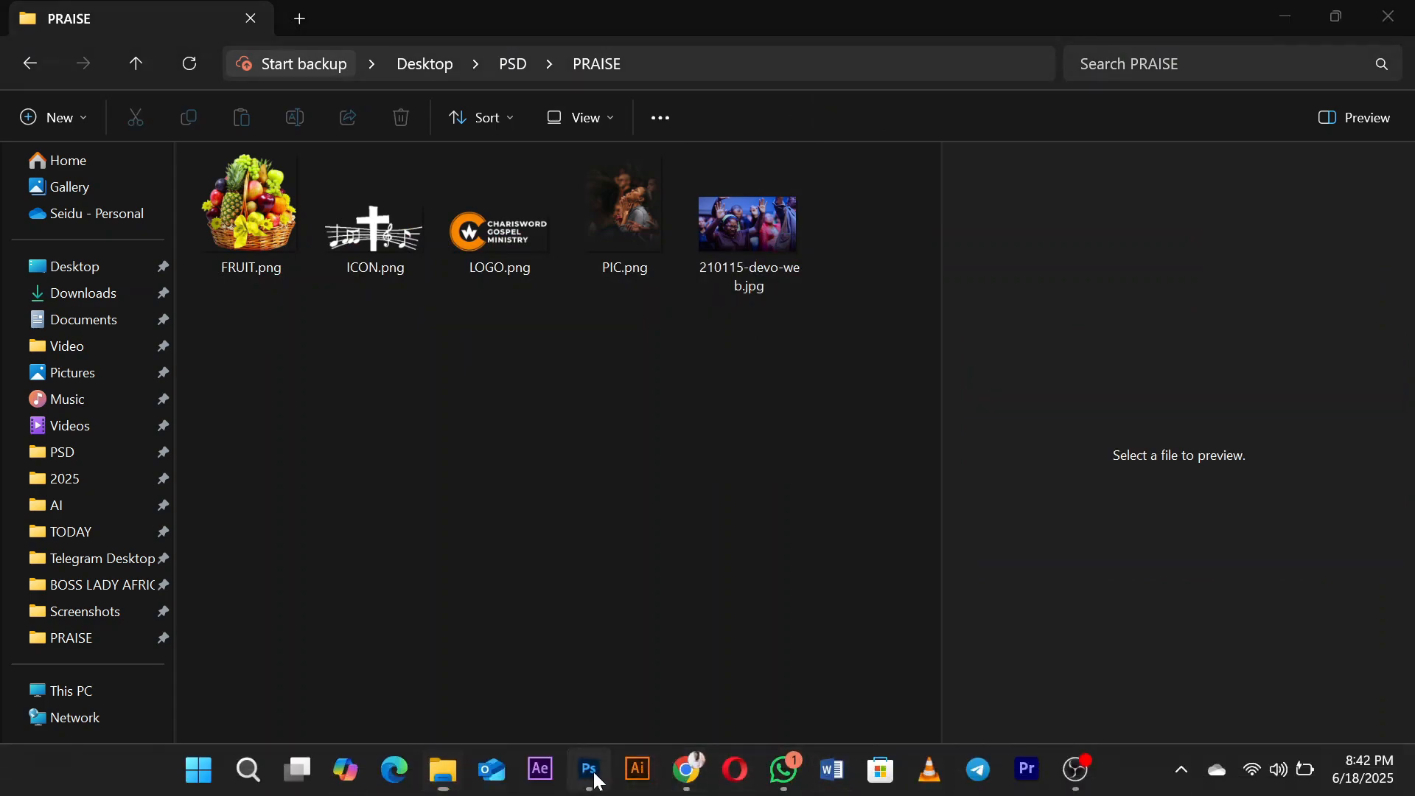
Step: Switch to Photoshop, draw a swatch rectangle about 116 × 100 px beside the artboard, and stack two copies below it
{"action": "left_click", "coordinate": [591, 771]}
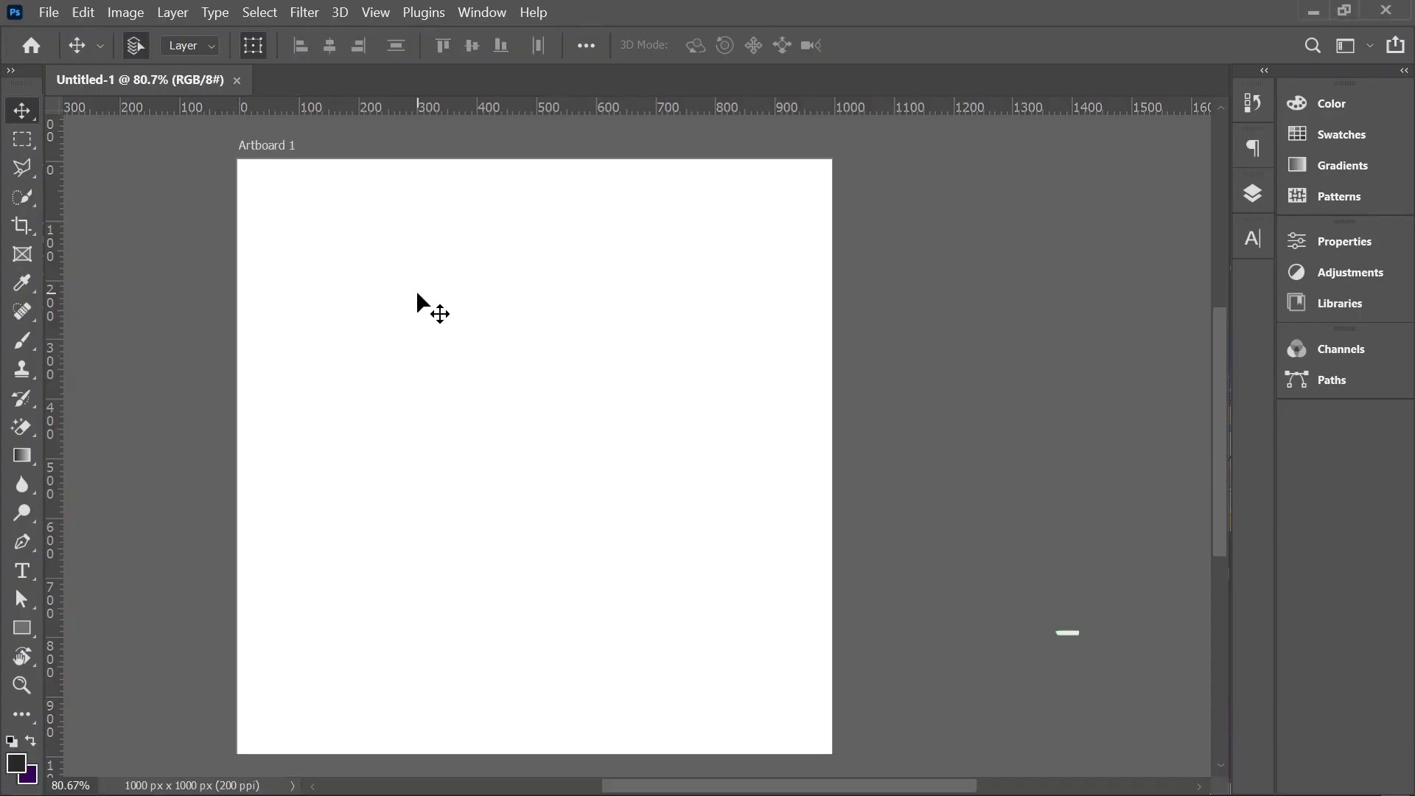
{"action": "left_click", "coordinate": [29, 627]}
{"action": "mouse_move", "coordinate": [230, 155]}
{"action": "left_mouse_down"}
{"action": "mouse_move", "coordinate": [307, 210]}
{"action": "mouse_move", "coordinate": [163, 203]}
{"action": "mouse_move", "coordinate": [156, 351]}
{"action": "left_mouse_up"}
{"action": "key", "text": "v"}
Step: Fill the uppermost swatch rectangle with a dark maroon solid color
{"action": "left_click", "coordinate": [157, 202]}
{"action": "left_click", "coordinate": [1041, 465]}
{"action": "left_click", "coordinate": [1263, 500]}
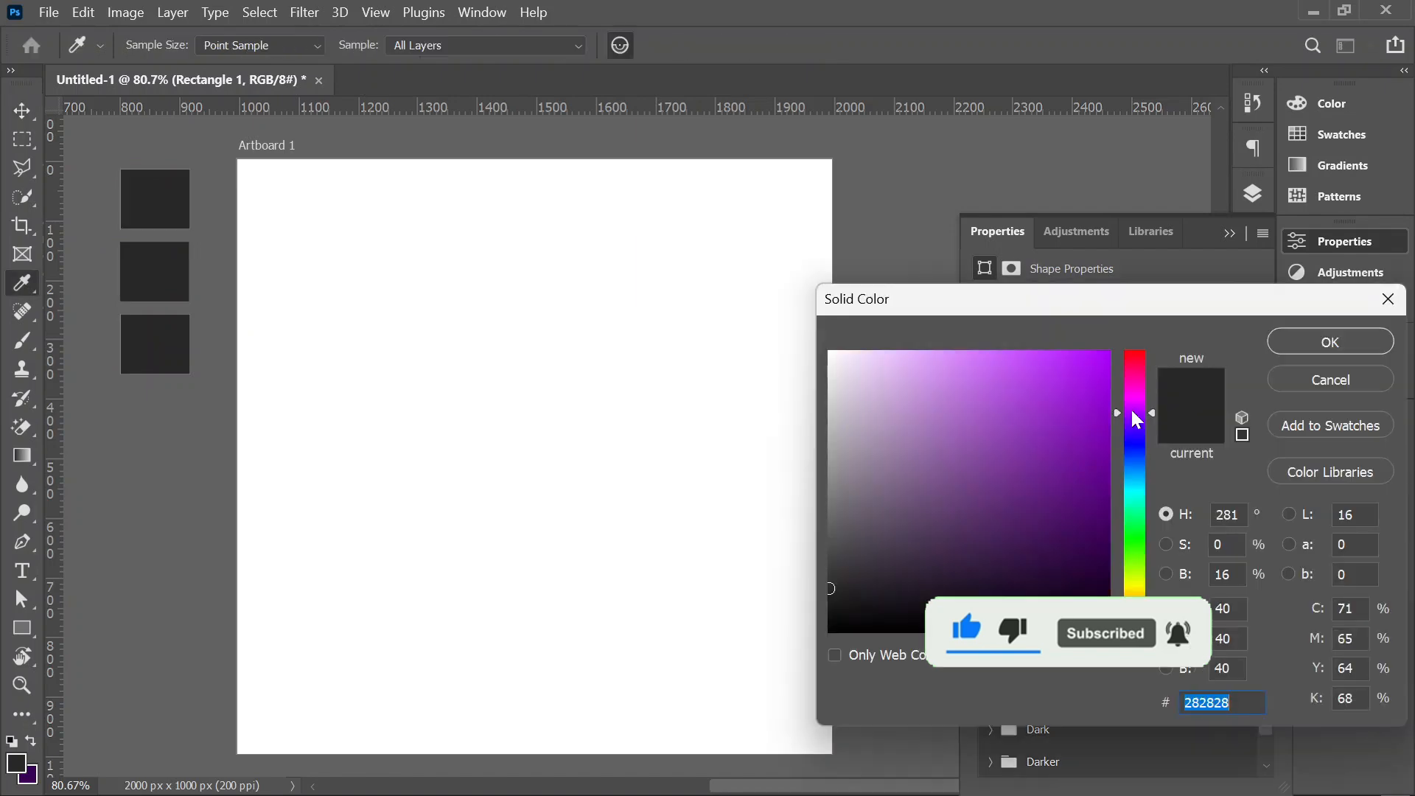
{"action": "left_click_drag", "start_coordinate": [1132, 414], "coordinate": [1134, 381]}
{"action": "left_click", "coordinate": [1107, 551]}
{"action": "left_click", "coordinate": [1330, 342]}
Step: Fill the middle swatch rectangle with the pale yellow color #ffe9ad
{"action": "left_click", "coordinate": [156, 272]}
{"action": "left_click", "coordinate": [1041, 464]}
{"action": "left_click", "coordinate": [1262, 500]}
{"action": "left_click_drag", "start_coordinate": [1136, 562], "coordinate": [1136, 599]}
{"action": "left_click", "coordinate": [920, 352]}
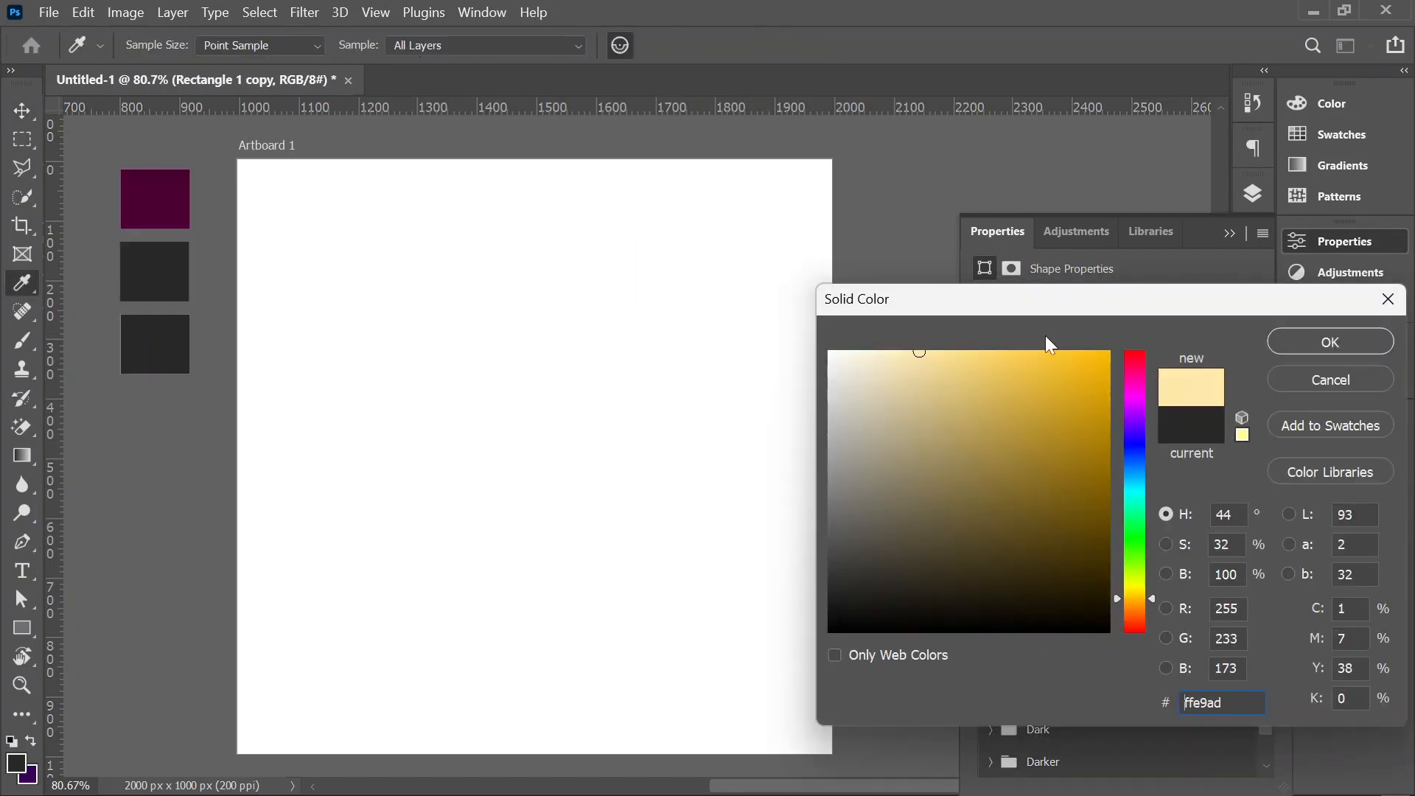
{"action": "left_click", "coordinate": [1329, 342]}
{"action": "left_click", "coordinate": [155, 345]}
{"action": "left_click", "coordinate": [1042, 464]}
{"action": "left_click", "coordinate": [1263, 463]}
{"action": "left_click", "coordinate": [974, 349]}
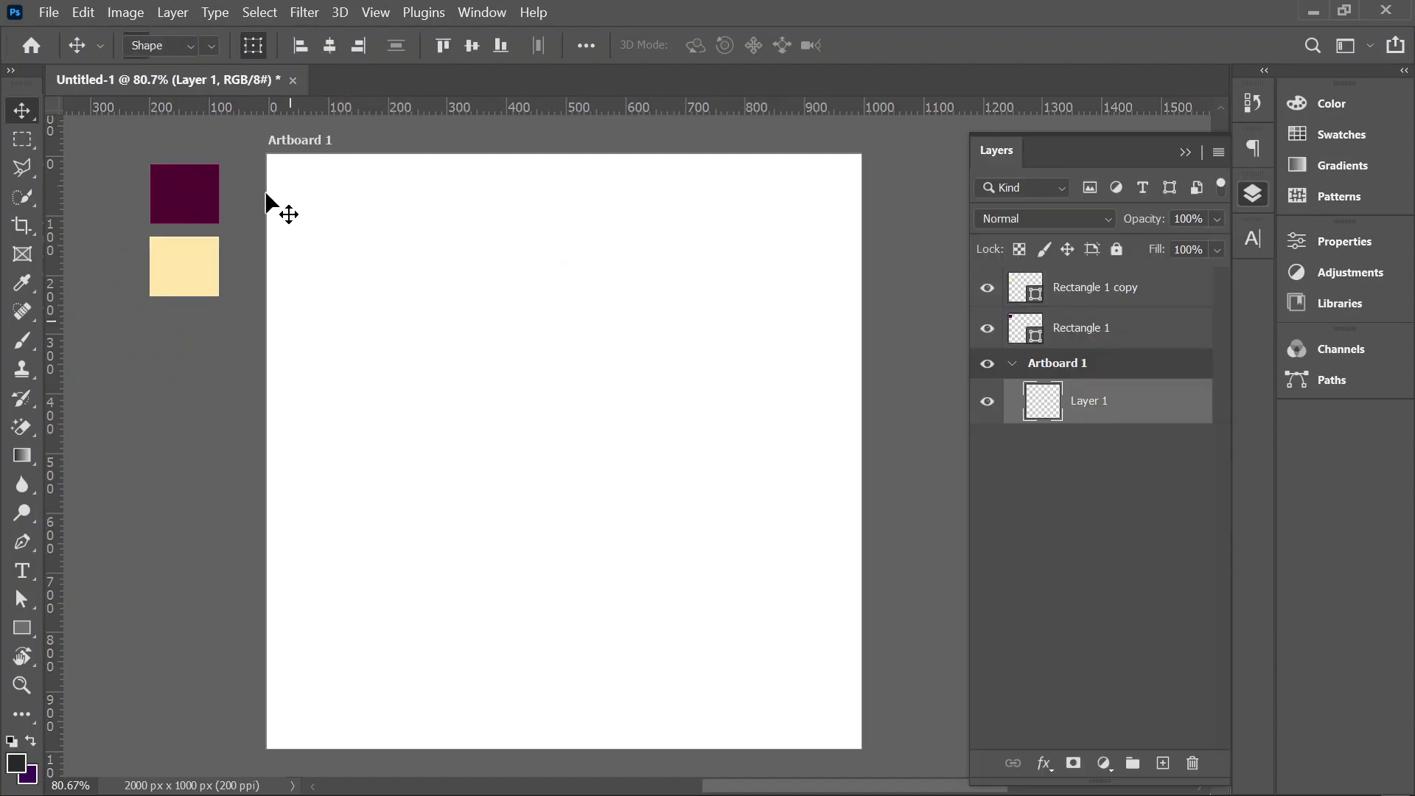
Step: Draw a rectangle about 1047 × 421 px across the upper part of the artboard
{"action": "key", "text": "u"}
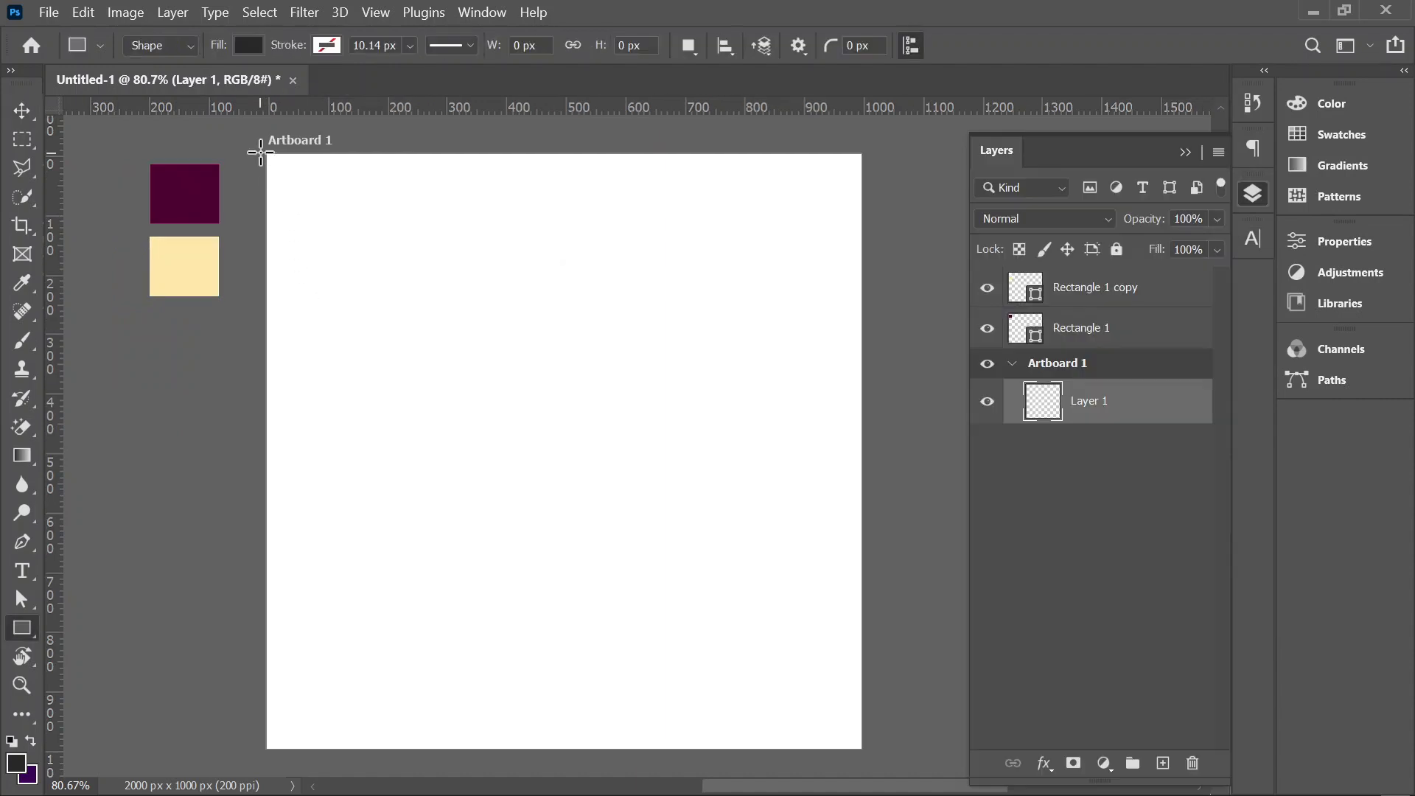
{"action": "left_click_drag", "start_coordinate": [260, 152], "coordinate": [871, 393]}
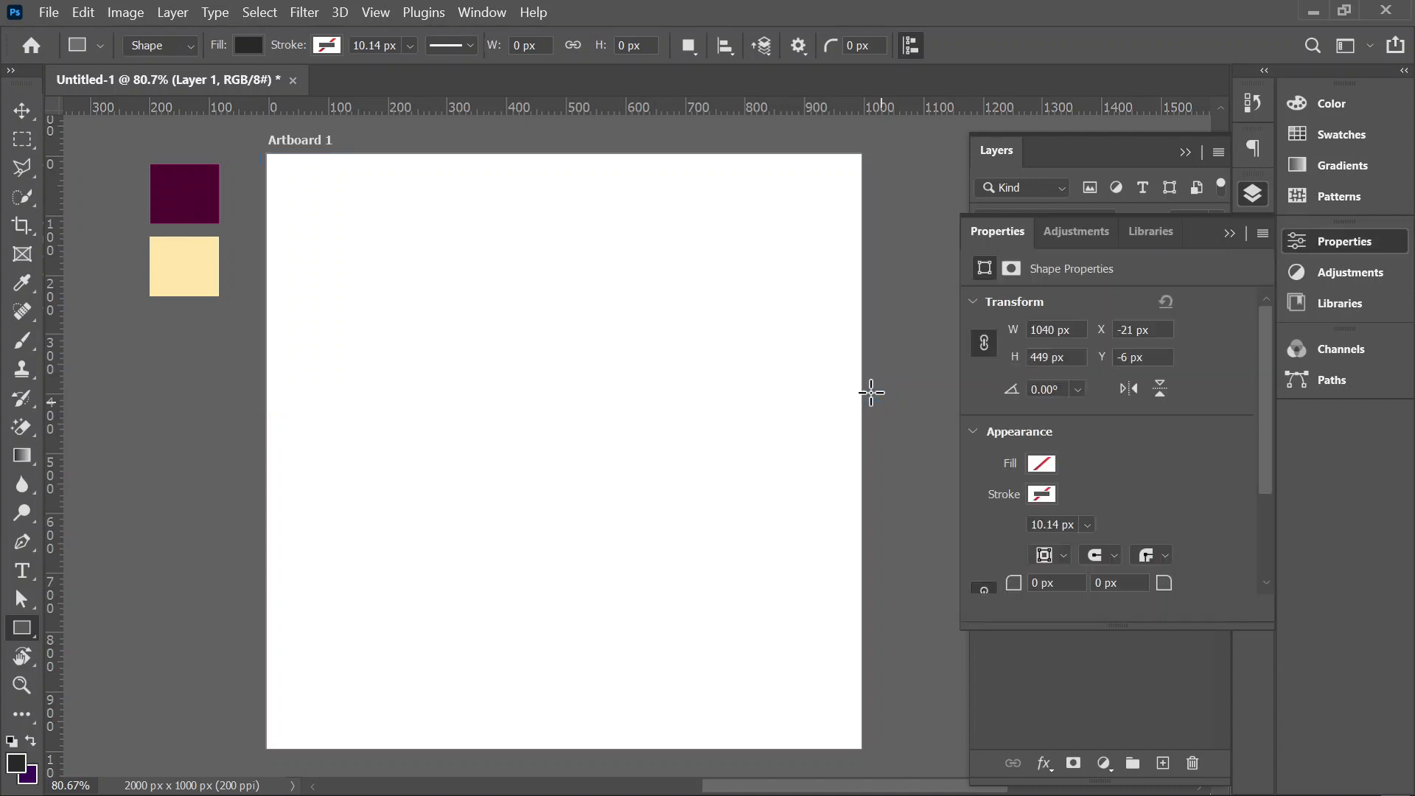
{"action": "left_click", "coordinate": [22, 110]}
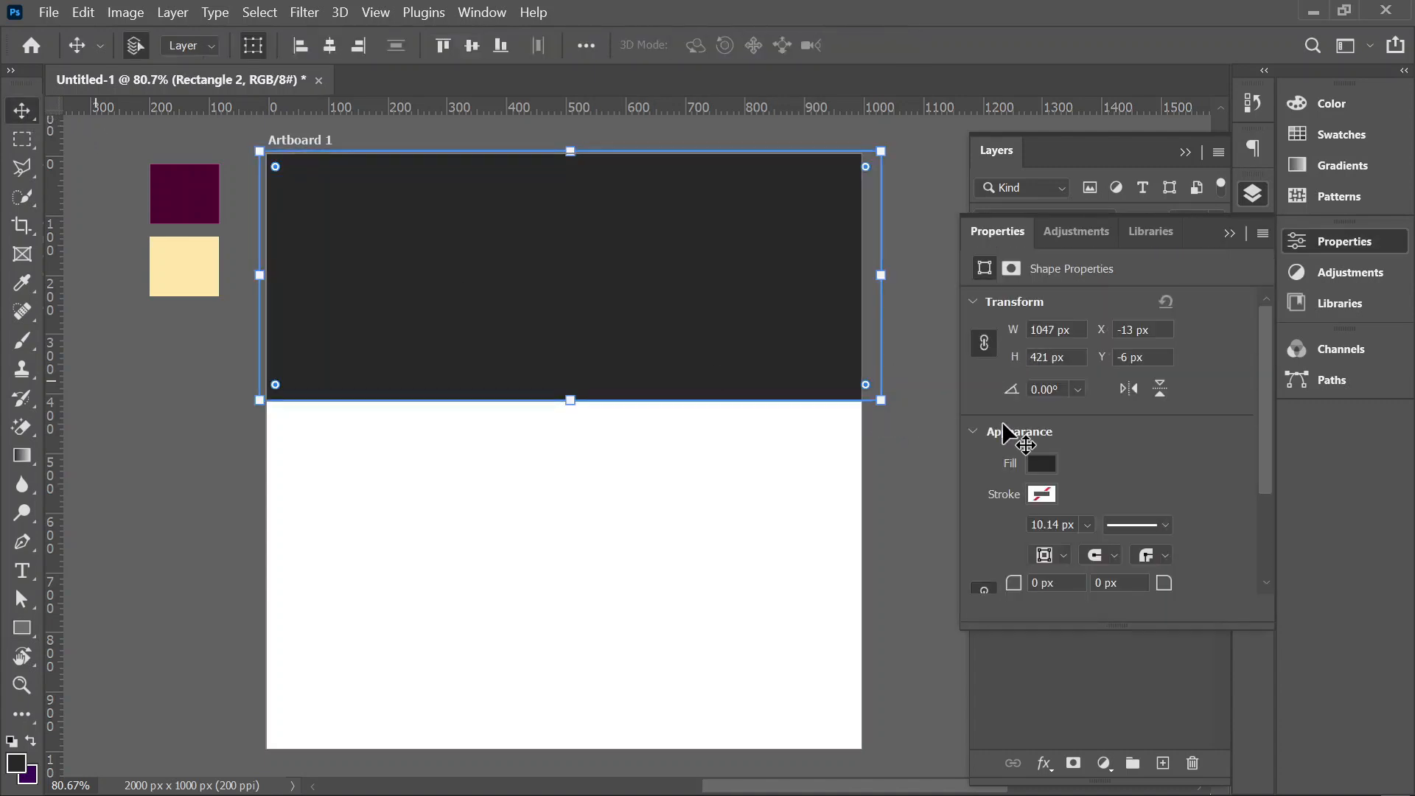
Step: Add a Gradient Overlay effect to the dark rectangle across the upper part of the artboard
{"action": "left_click", "coordinate": [1305, 247]}
{"action": "left_click", "coordinate": [1305, 248]}
{"action": "left_click", "coordinate": [1327, 247]}
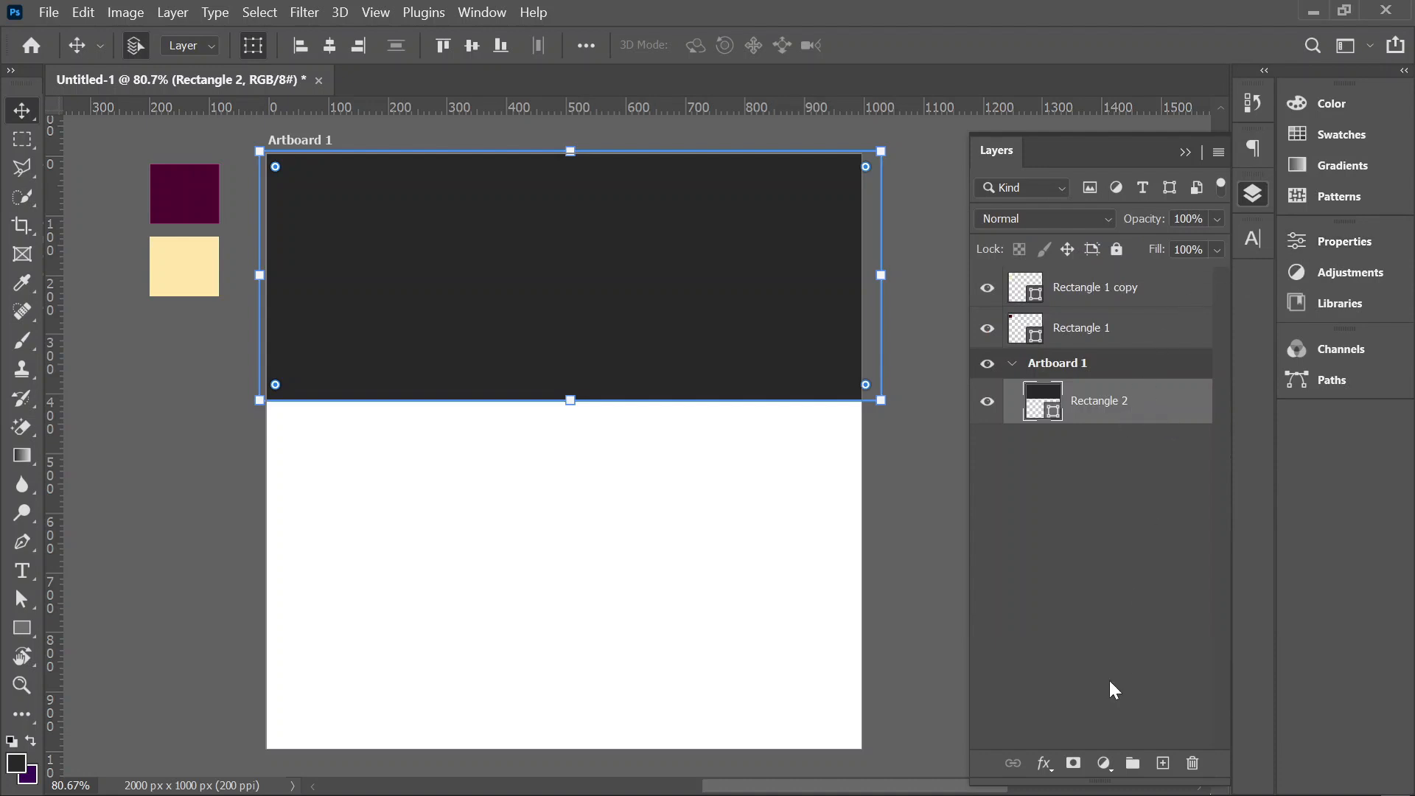
{"action": "left_click", "coordinate": [1058, 766]}
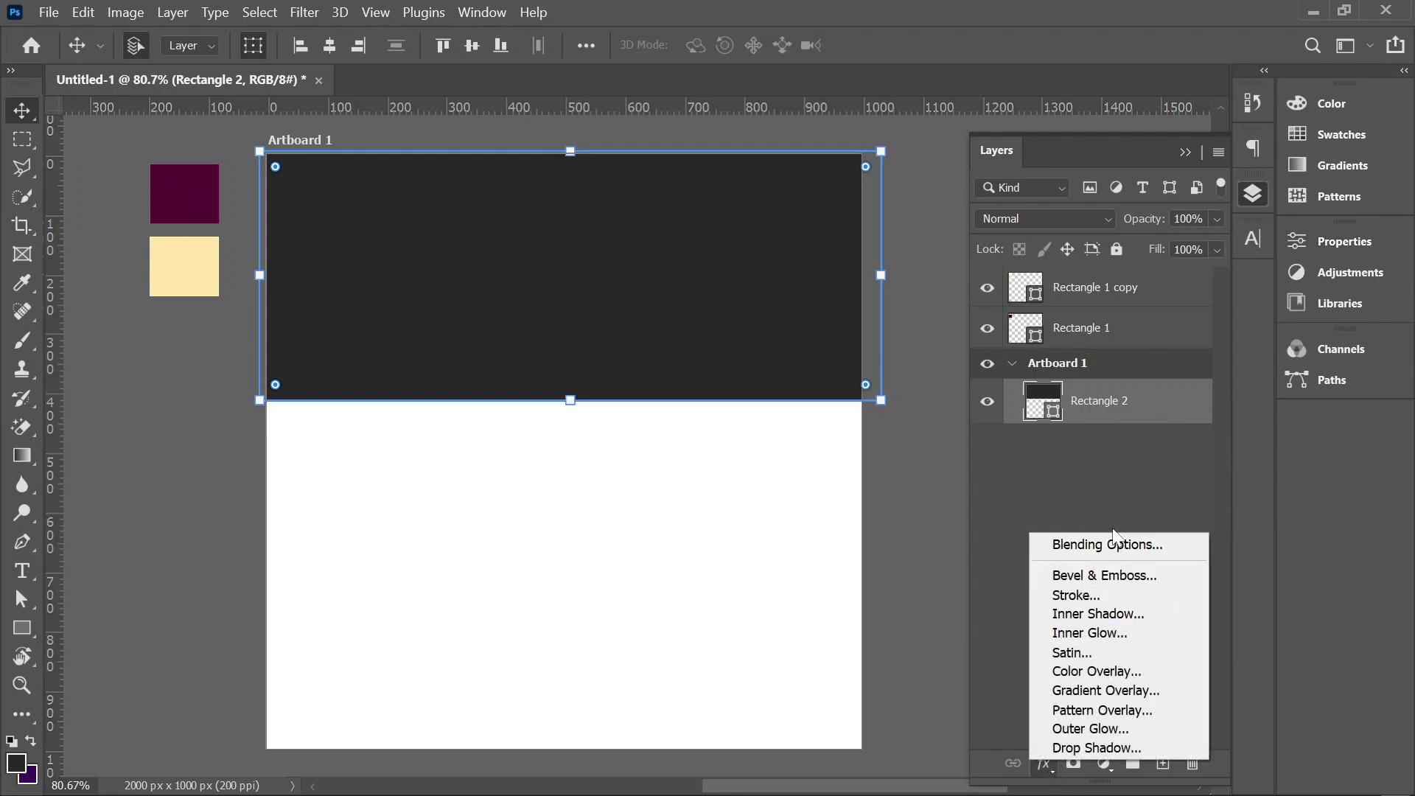
{"action": "left_click", "coordinate": [1130, 697]}
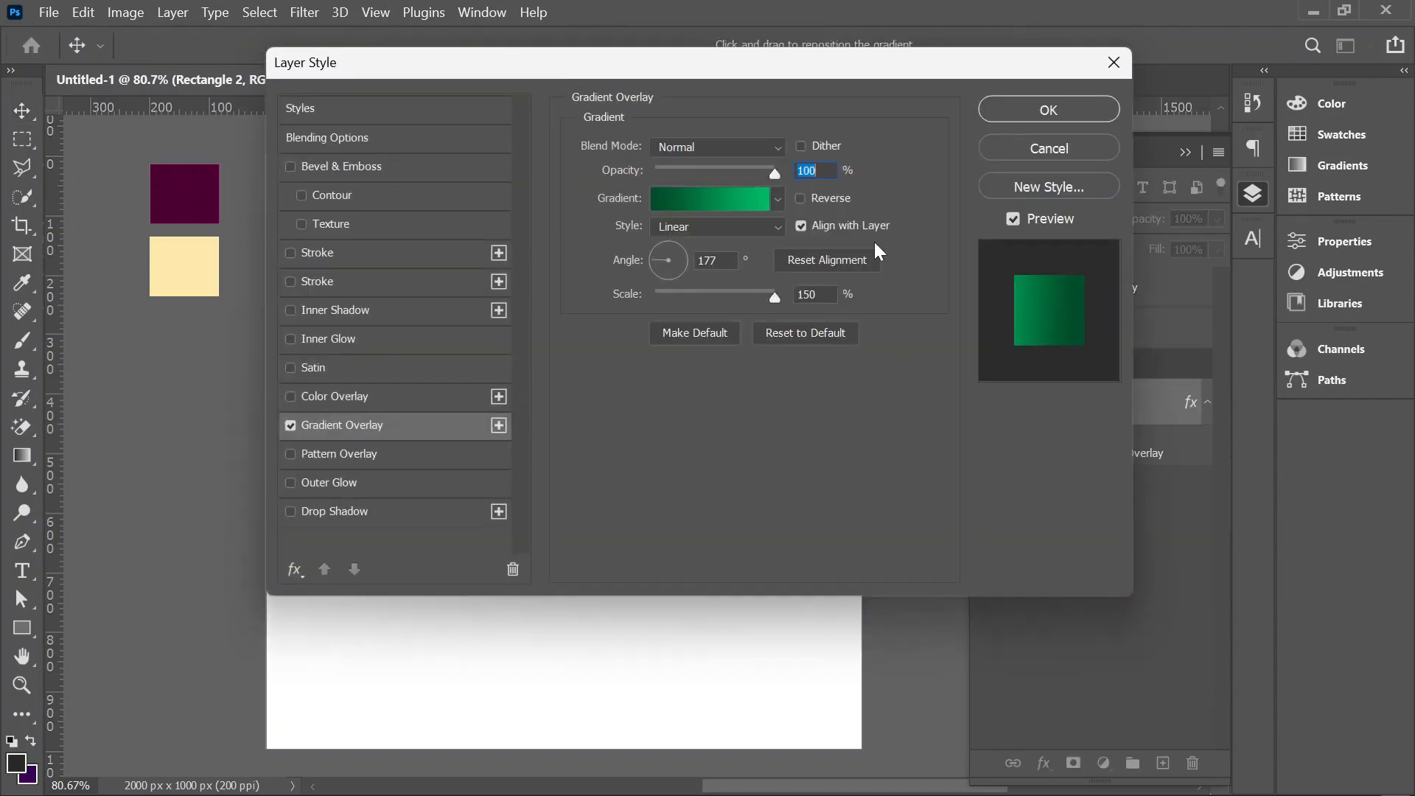
{"action": "left_click_drag", "start_coordinate": [743, 71], "coordinate": [1088, 251]}
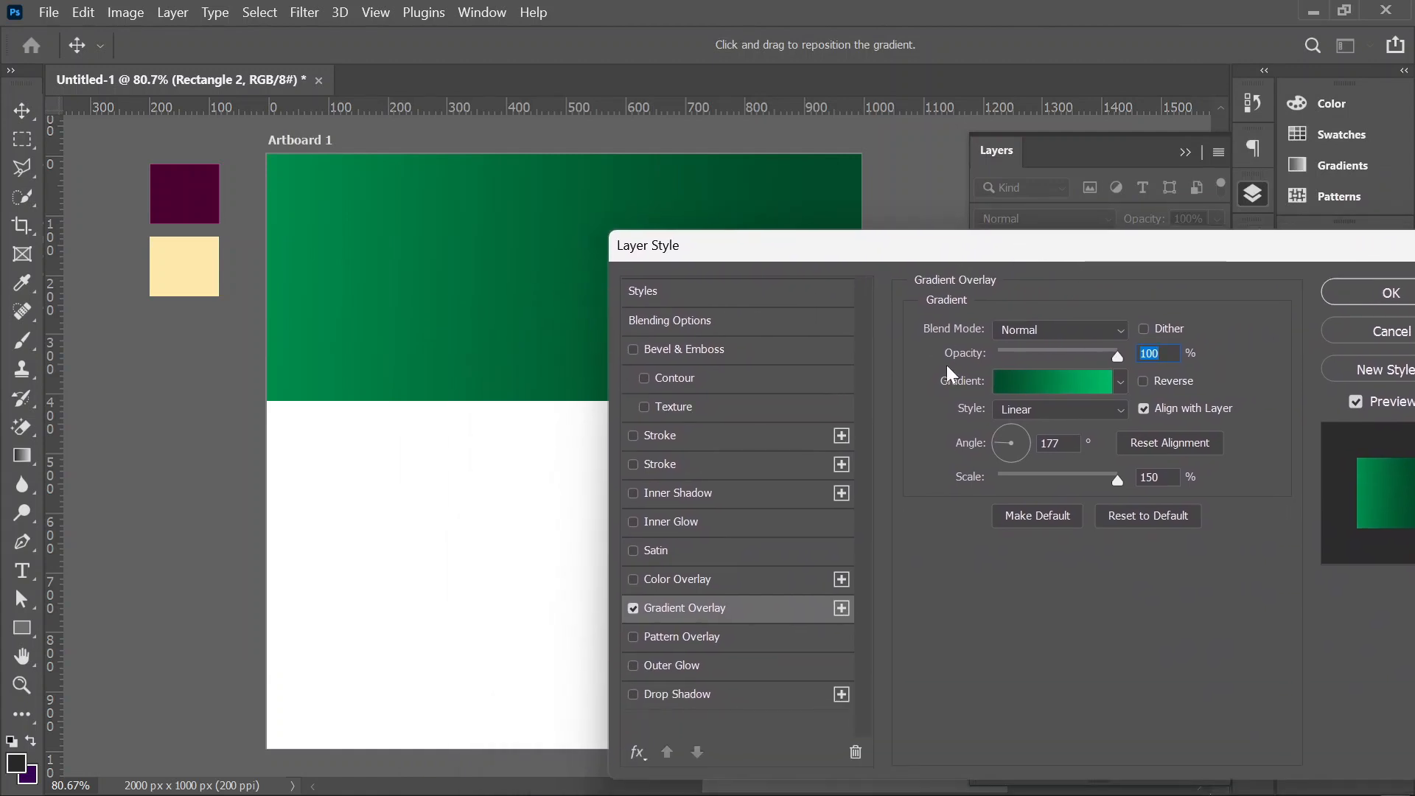
Step: Set the gradient overlay to Radial style at 85% scale and shift its center to the right of the rectangle's middle
{"action": "left_click", "coordinate": [1043, 410]}
{"action": "left_click", "coordinate": [1031, 432]}
{"action": "left_click_drag", "start_coordinate": [992, 258], "coordinate": [1178, 214]}
{"action": "left_click_drag", "start_coordinate": [1309, 438], "coordinate": [1248, 438]}
{"action": "left_click_drag", "start_coordinate": [674, 302], "coordinate": [685, 263]}
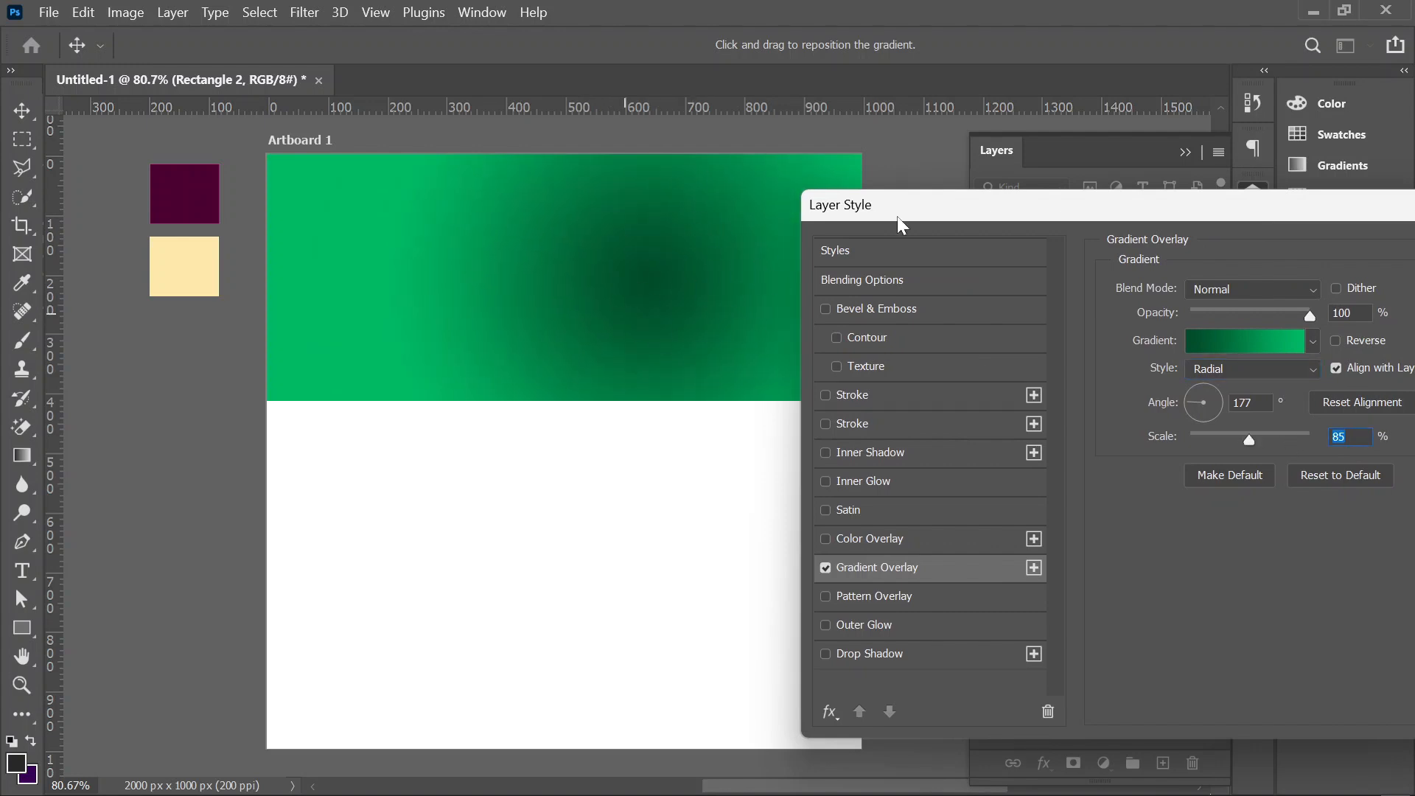
Step: Set the gradient's starting stop to the cream swatch color and its end stop to the maroon swatch color
{"action": "left_click", "coordinate": [1251, 347]}
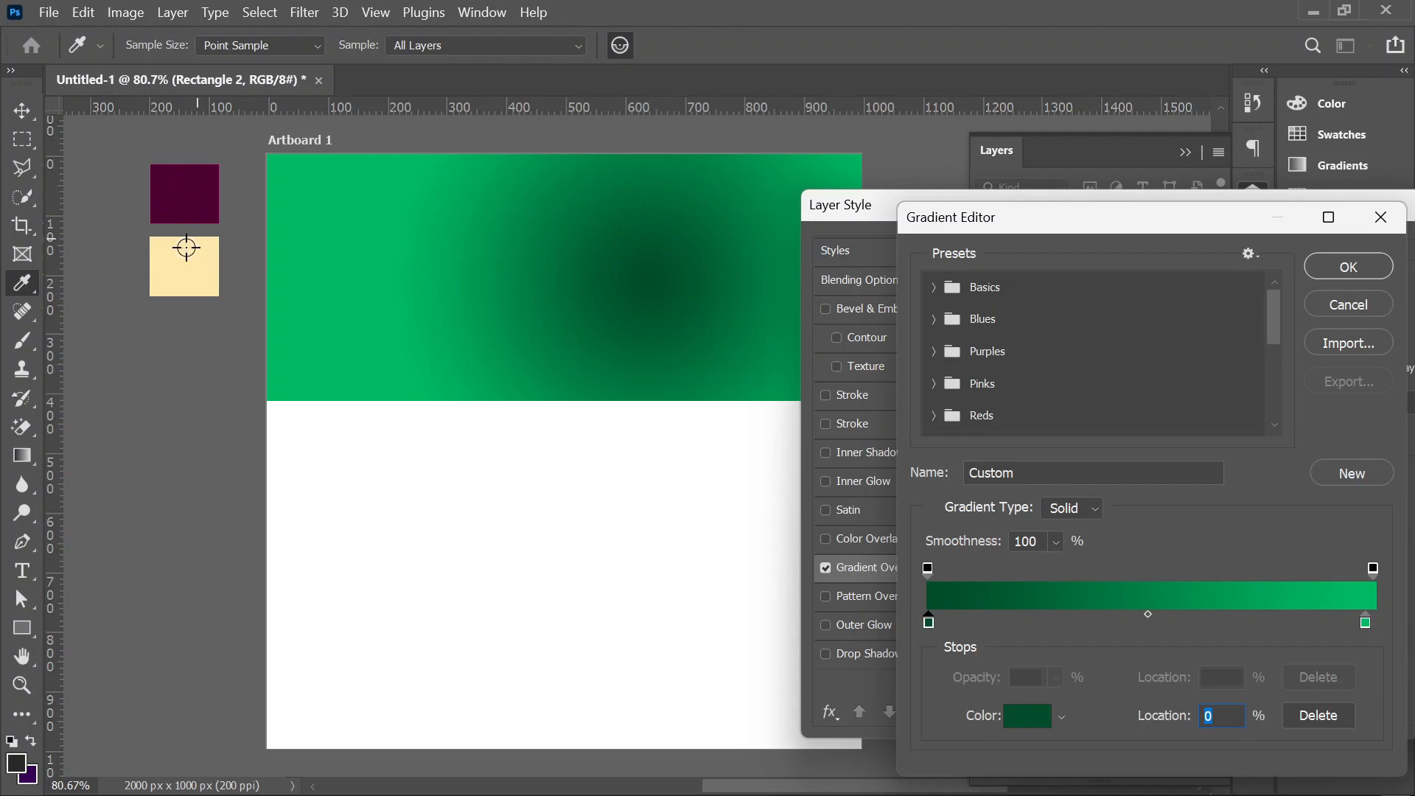
{"action": "left_click", "coordinate": [187, 251]}
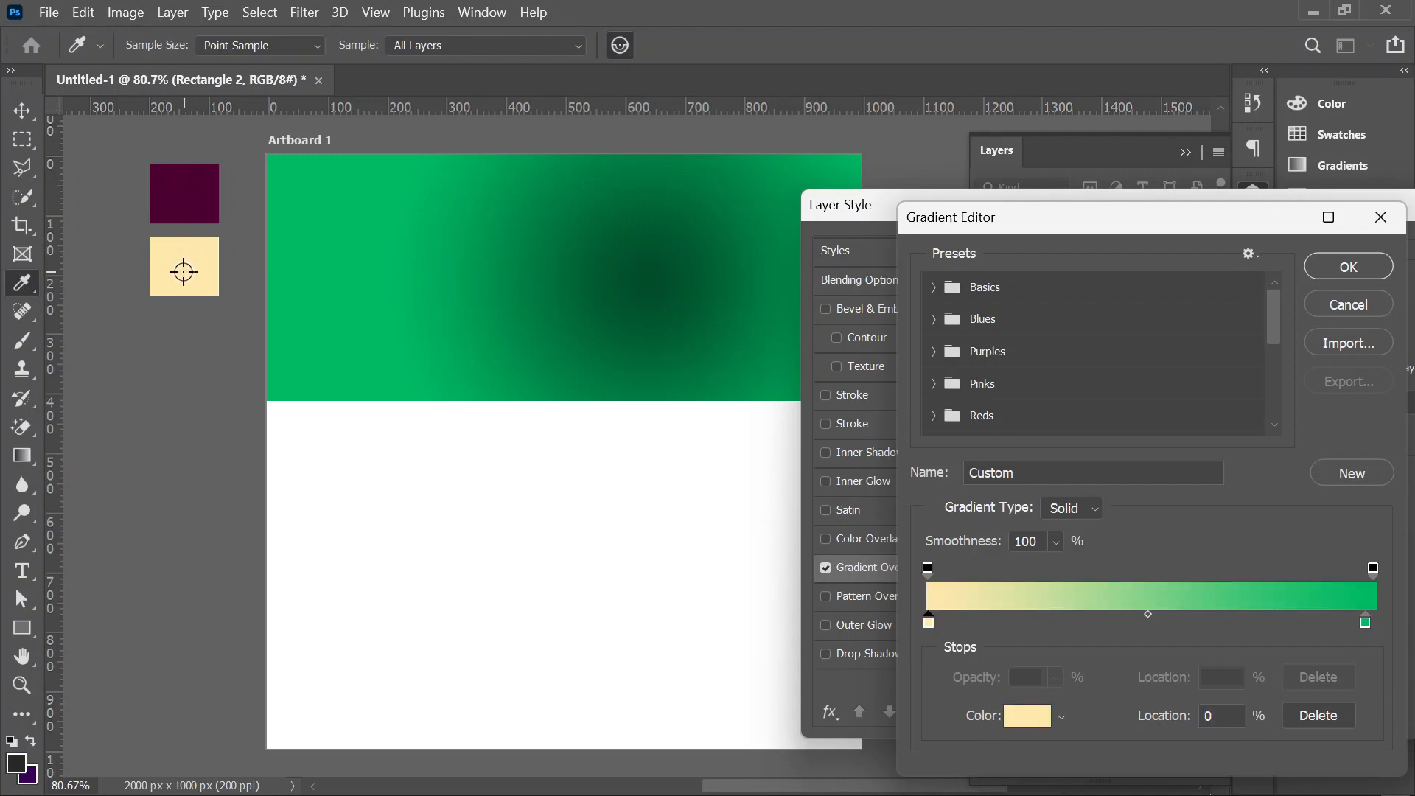
{"action": "left_click", "coordinate": [1364, 626]}
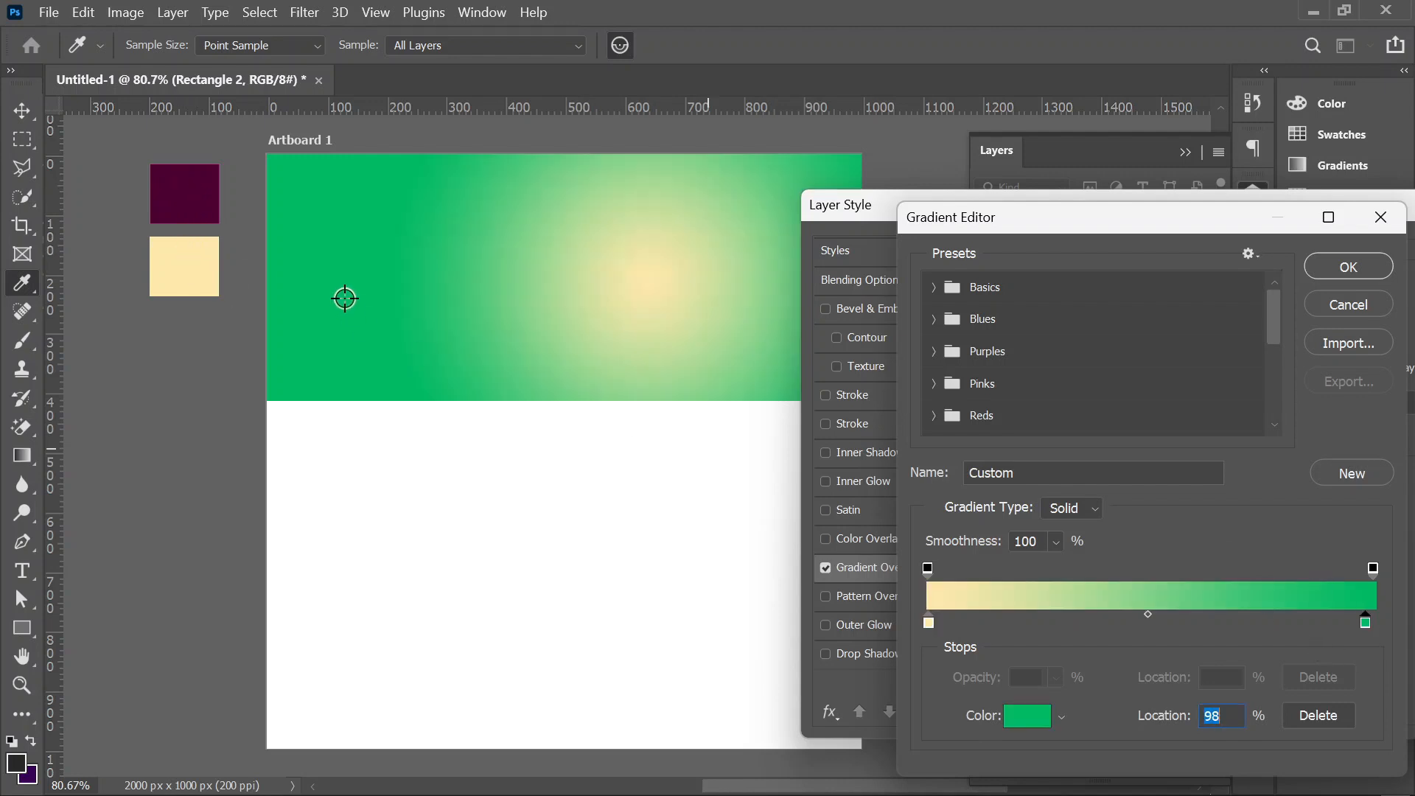
{"action": "left_click", "coordinate": [195, 192]}
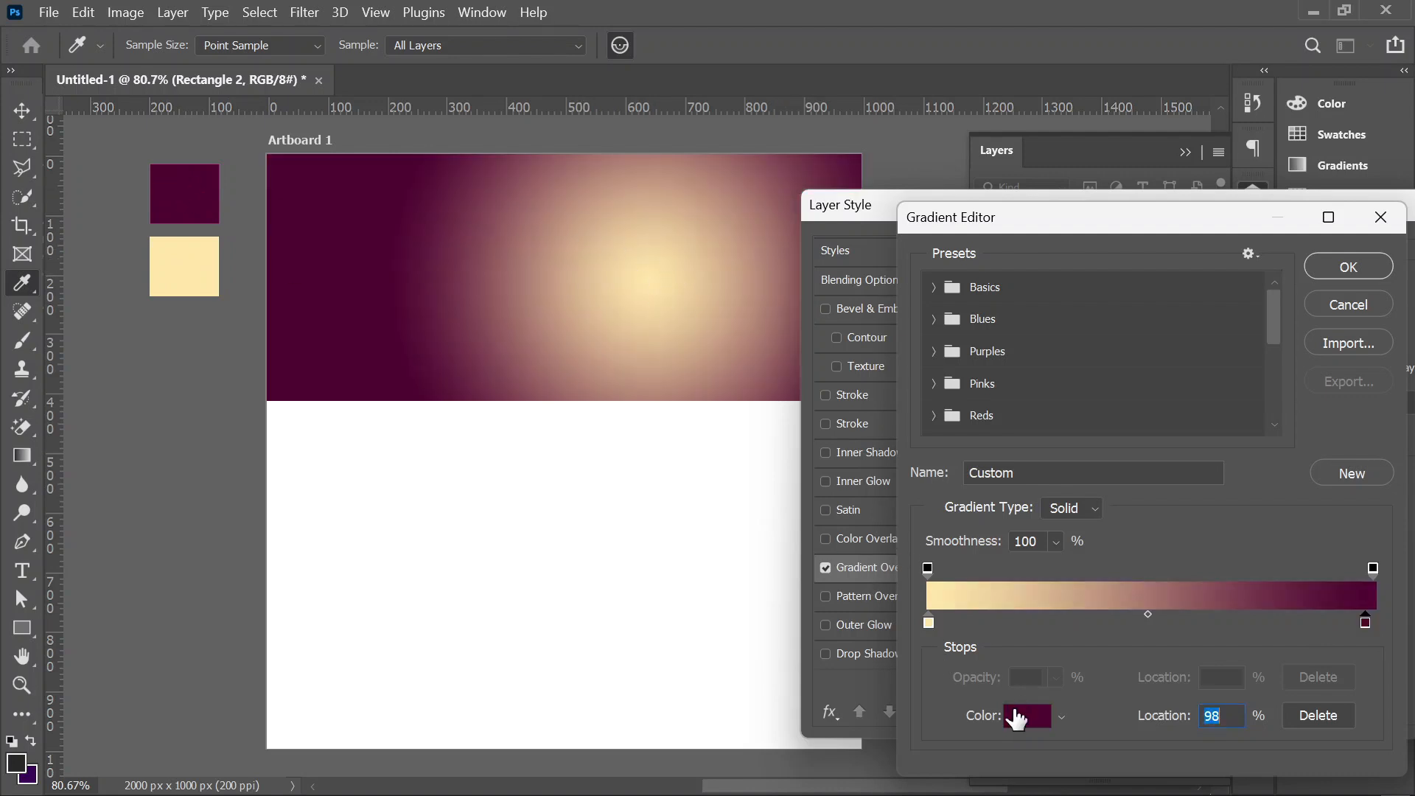
Step: Change the gradient's starting stop to the magenta color #ab0572
{"action": "left_click", "coordinate": [929, 623]}
{"action": "left_click", "coordinate": [1028, 715]}
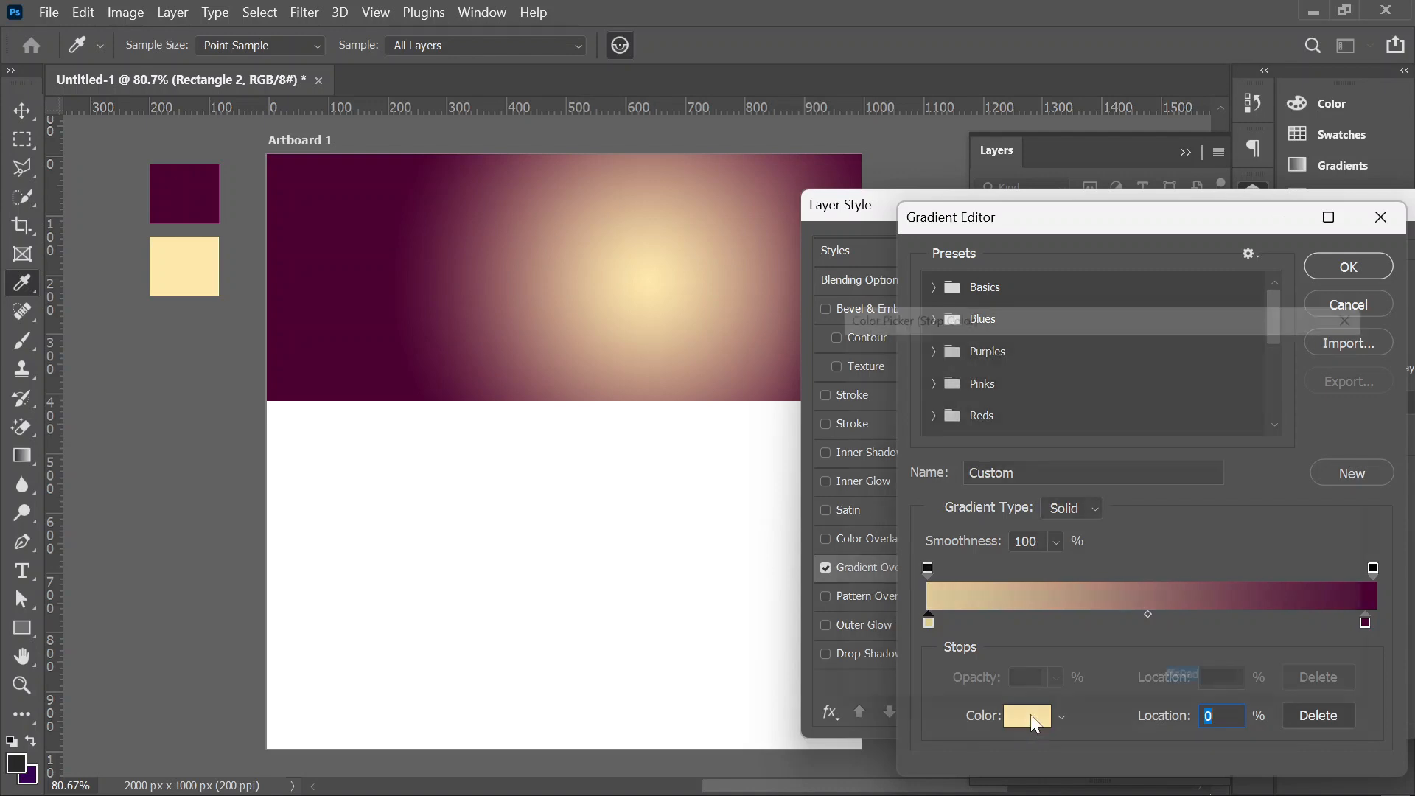
{"action": "left_click", "coordinate": [178, 207]}
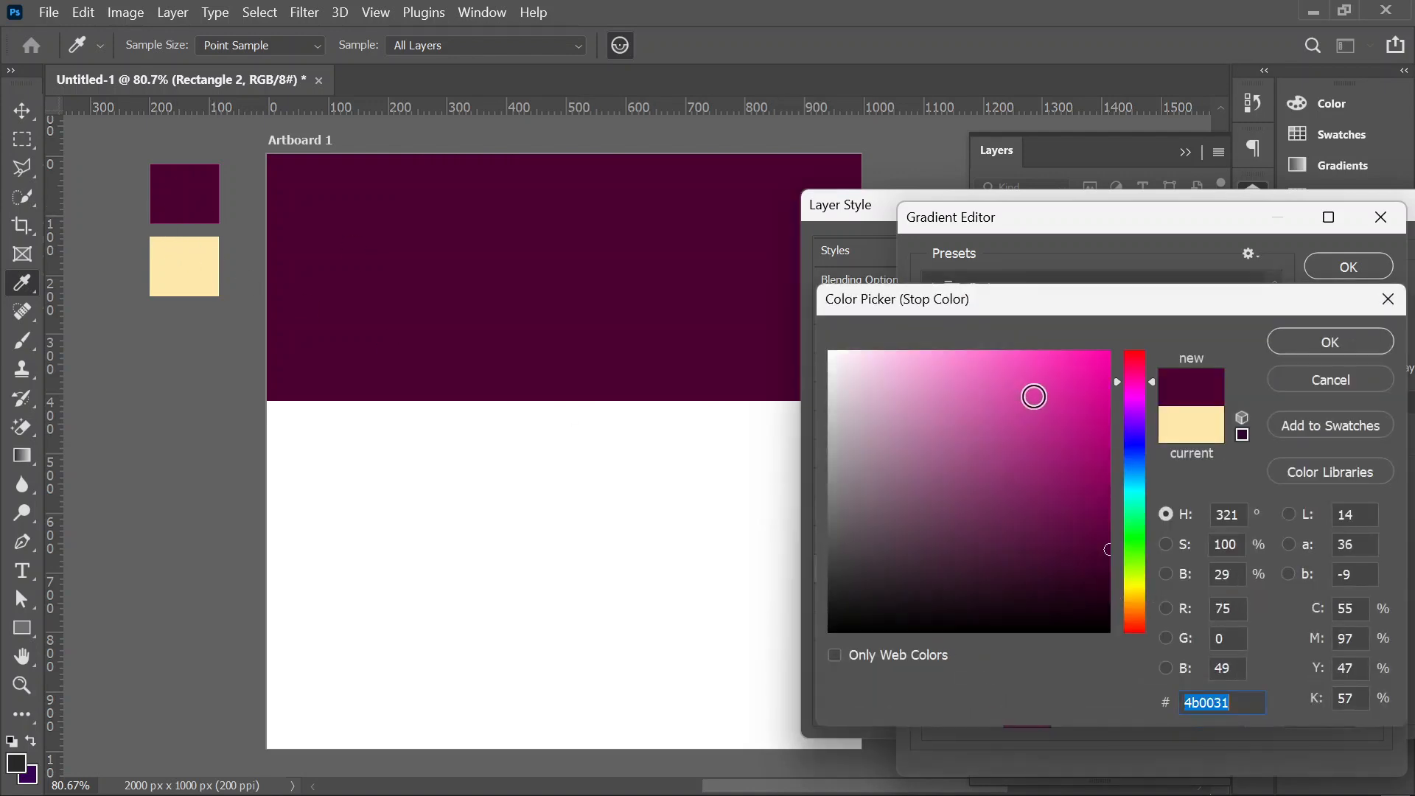
{"action": "left_click_drag", "start_coordinate": [1104, 445], "coordinate": [1096, 441]}
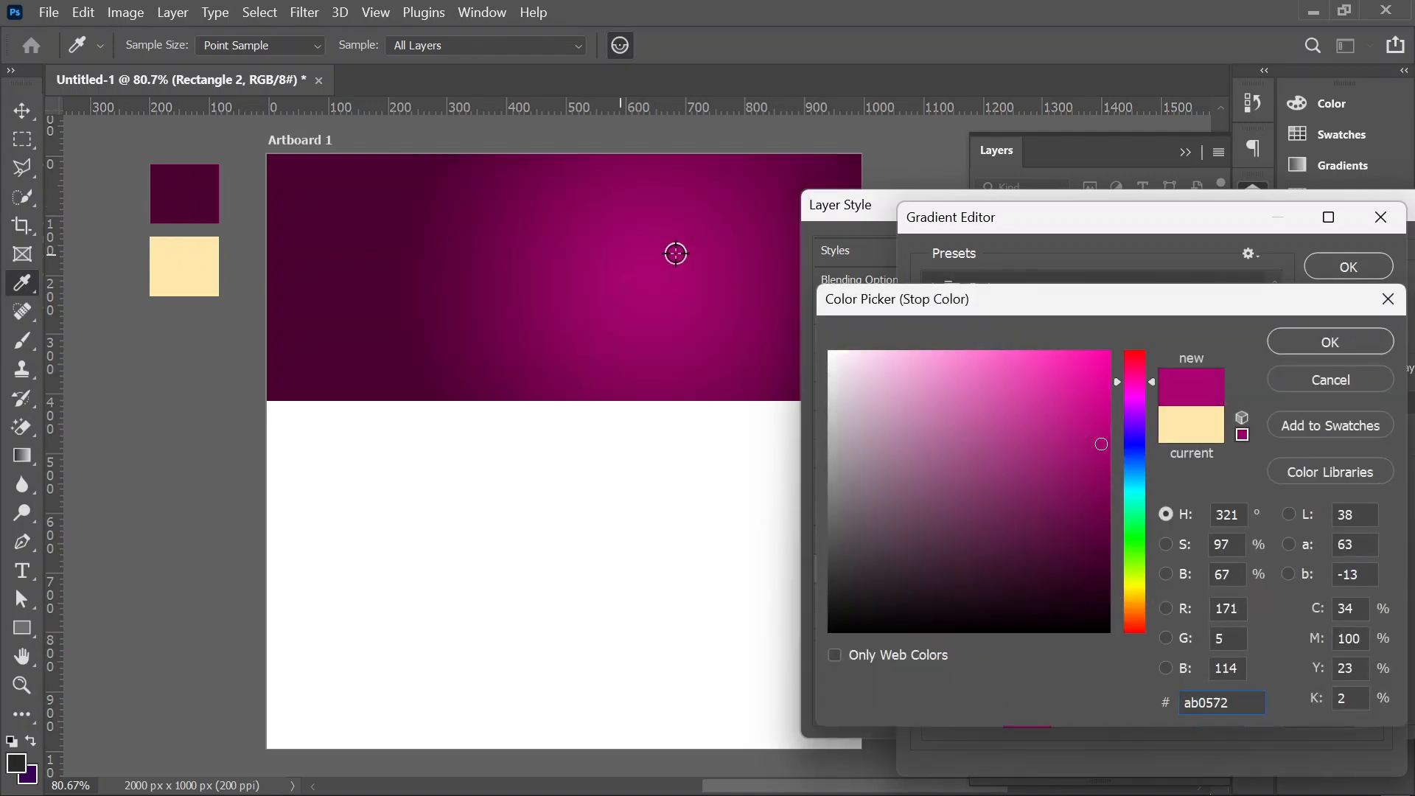
{"action": "left_click", "coordinate": [1315, 346]}
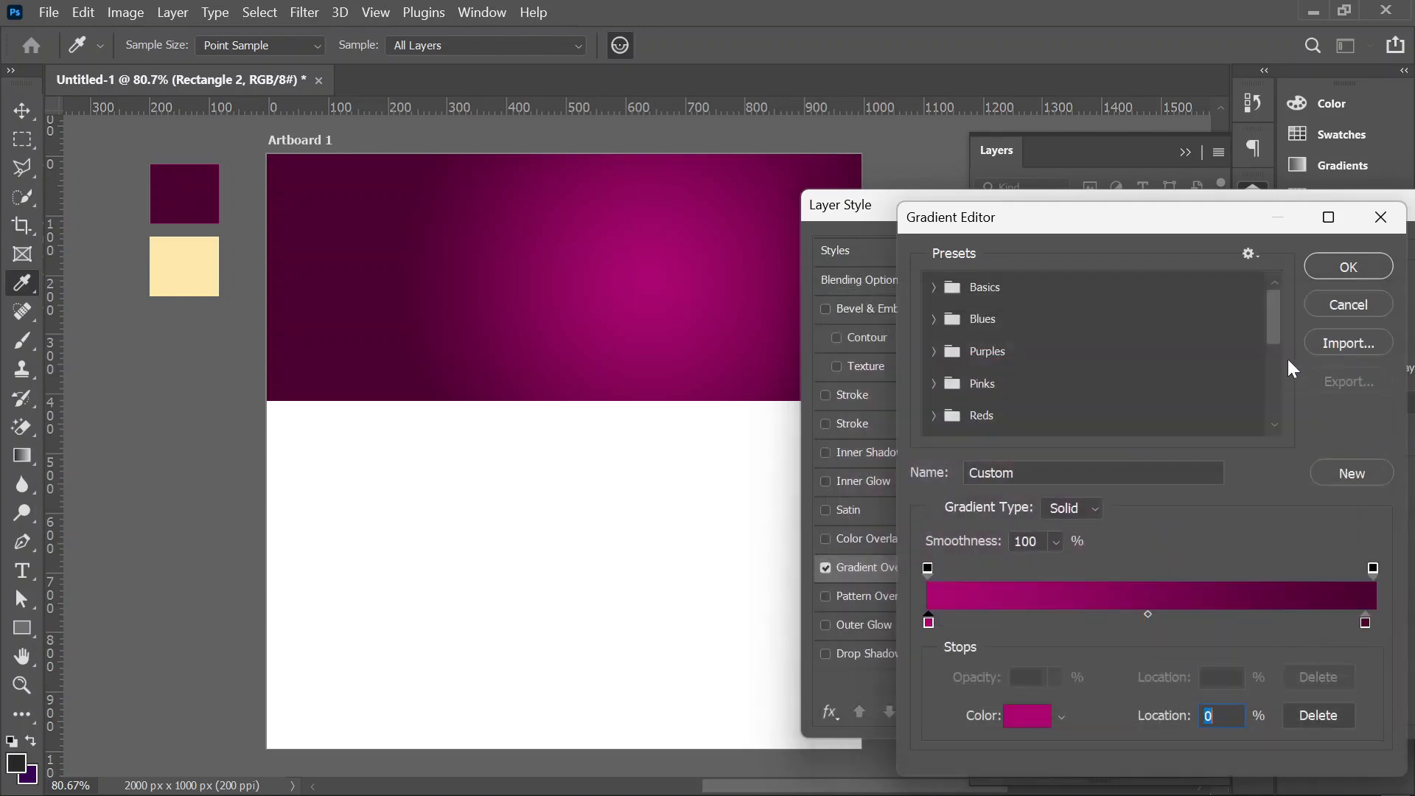
Step: Add a middle gradient stop at 51% in color #71044b and apply the gradient overlay to the rectangle
{"action": "left_click", "coordinate": [1155, 623]}
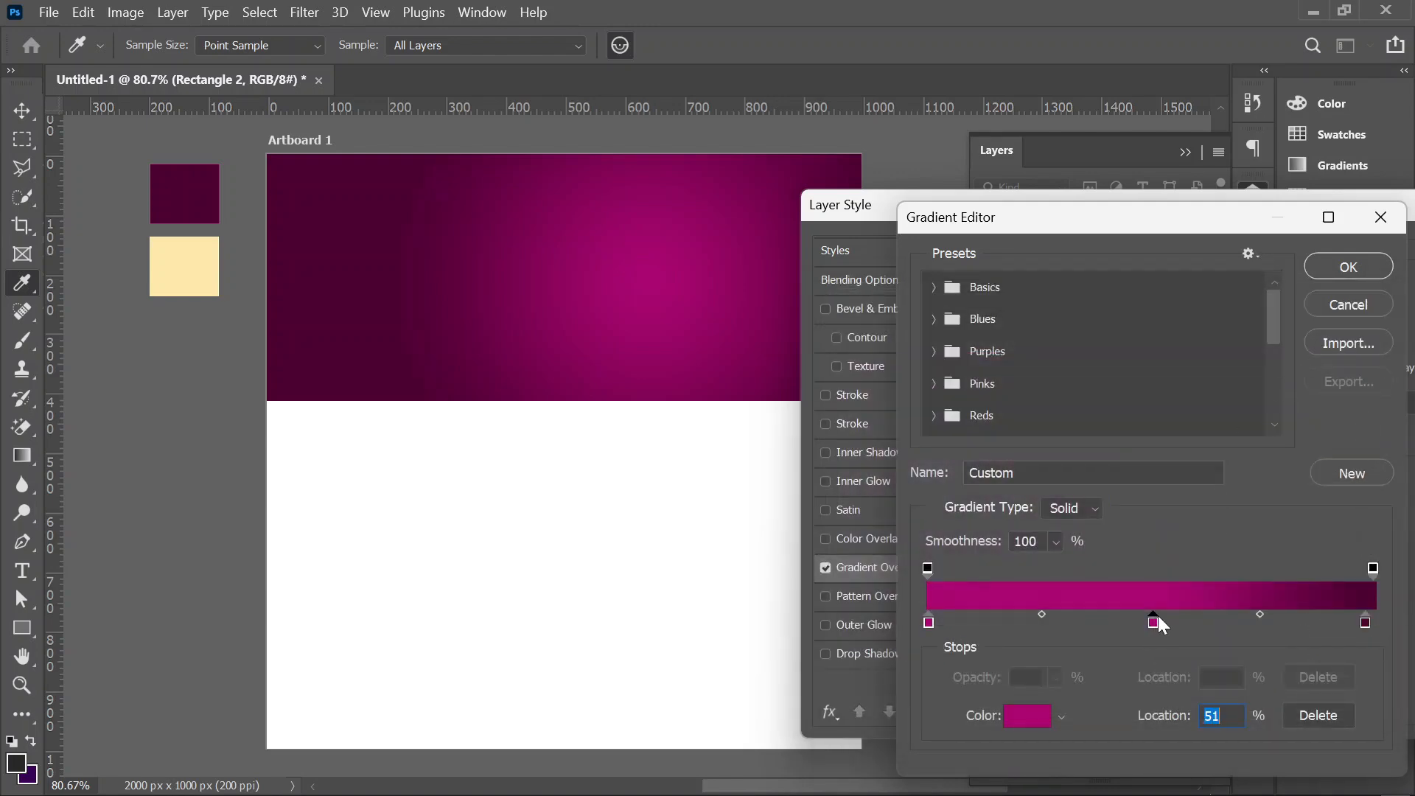
{"action": "left_click", "coordinate": [1029, 716]}
{"action": "left_click", "coordinate": [1100, 518]}
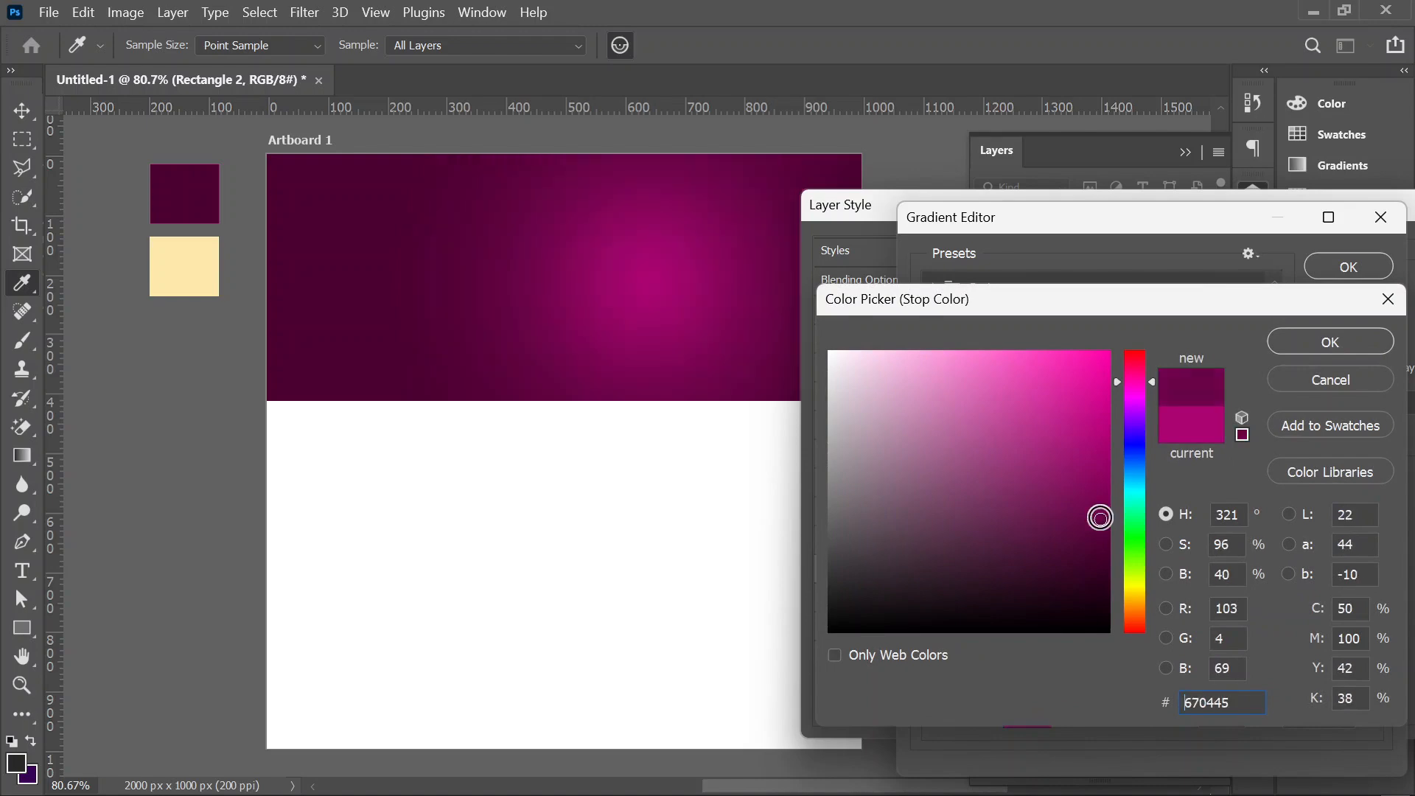
{"action": "left_click", "coordinate": [1100, 506]}
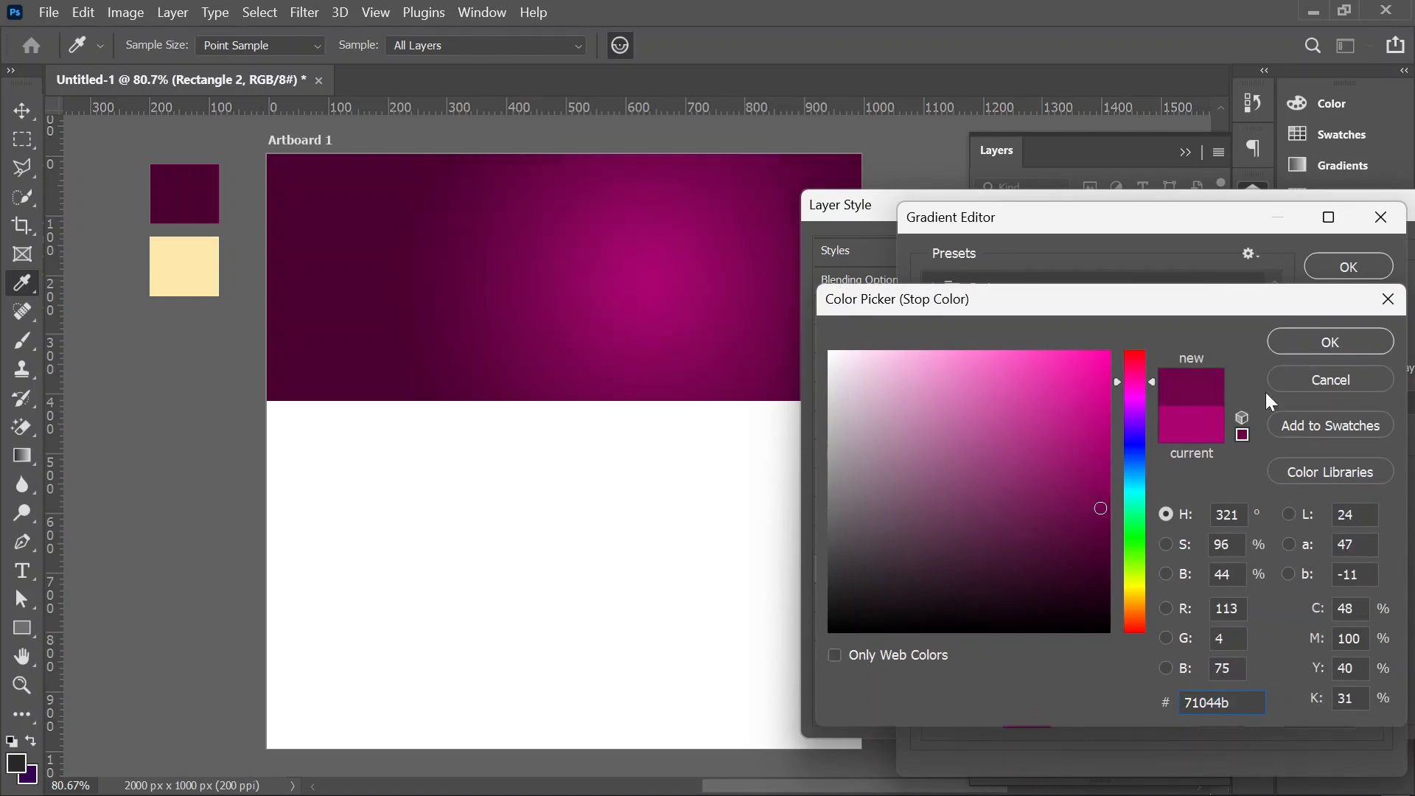
{"action": "left_click", "coordinate": [1298, 348]}
{"action": "left_click", "coordinate": [1331, 269]}
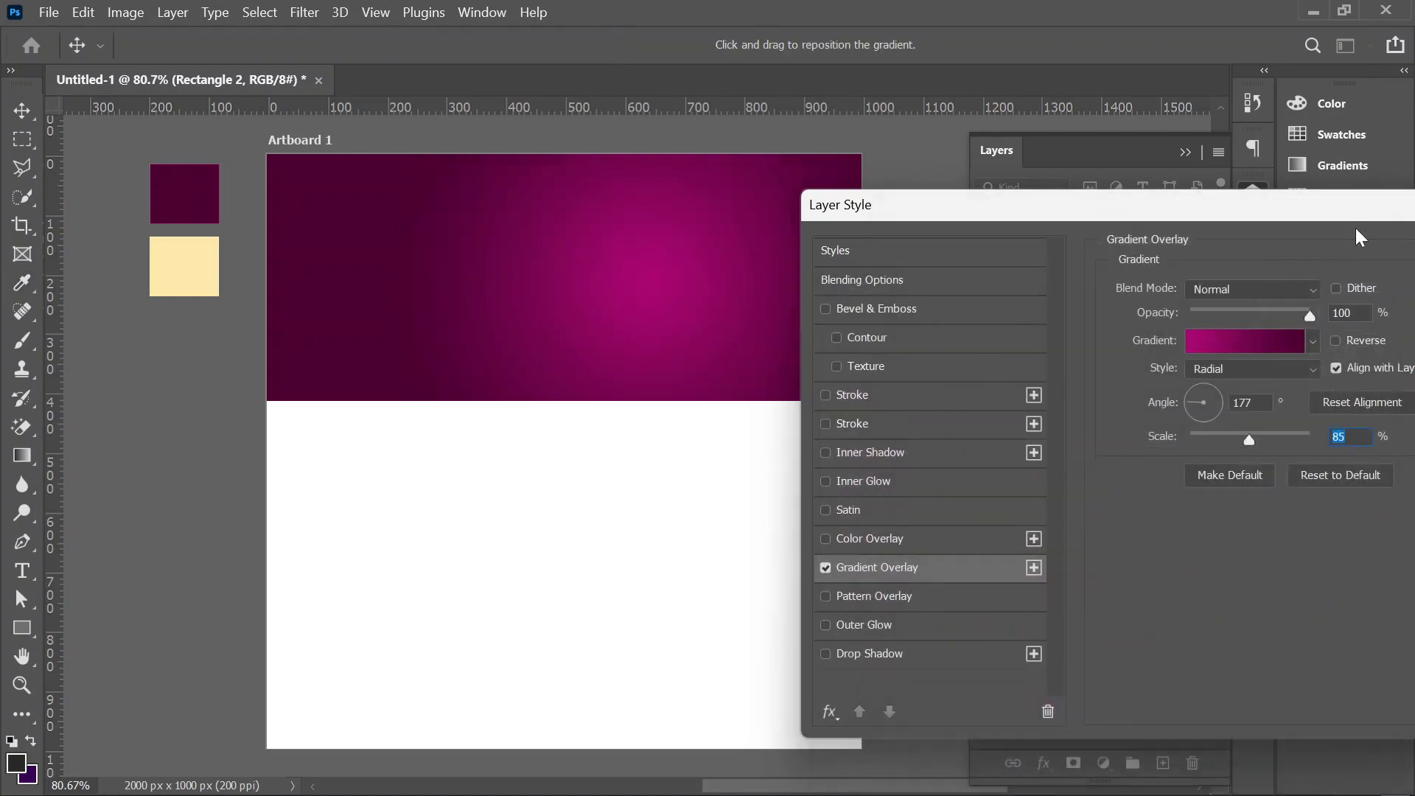
{"action": "left_click_drag", "start_coordinate": [1357, 228], "coordinate": [1092, 216]}
{"action": "left_click", "coordinate": [1311, 269]}
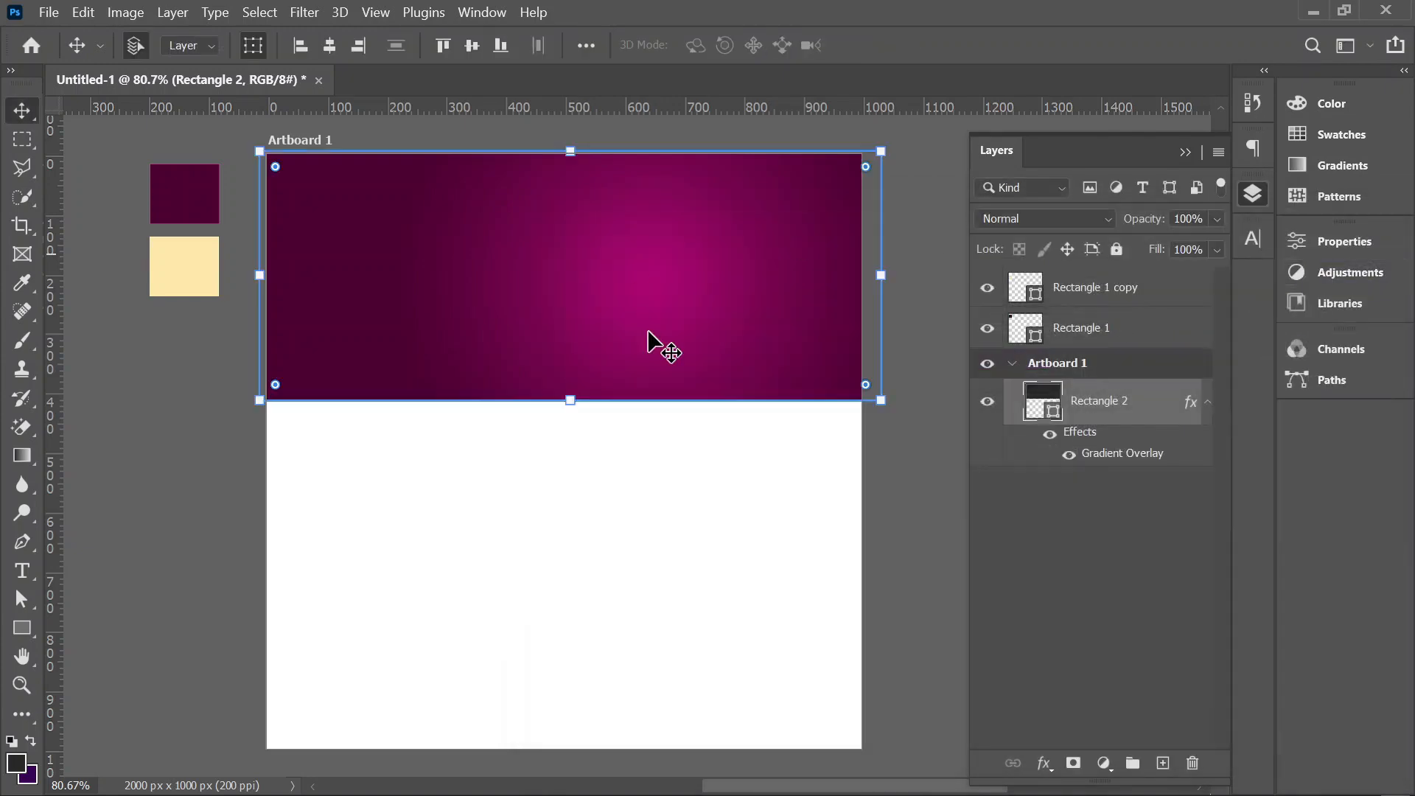
Step: Duplicate the Rectangle 2 layer within Artboard 1 under the name BACKUP
{"action": "right_click", "coordinate": [1131, 400]}
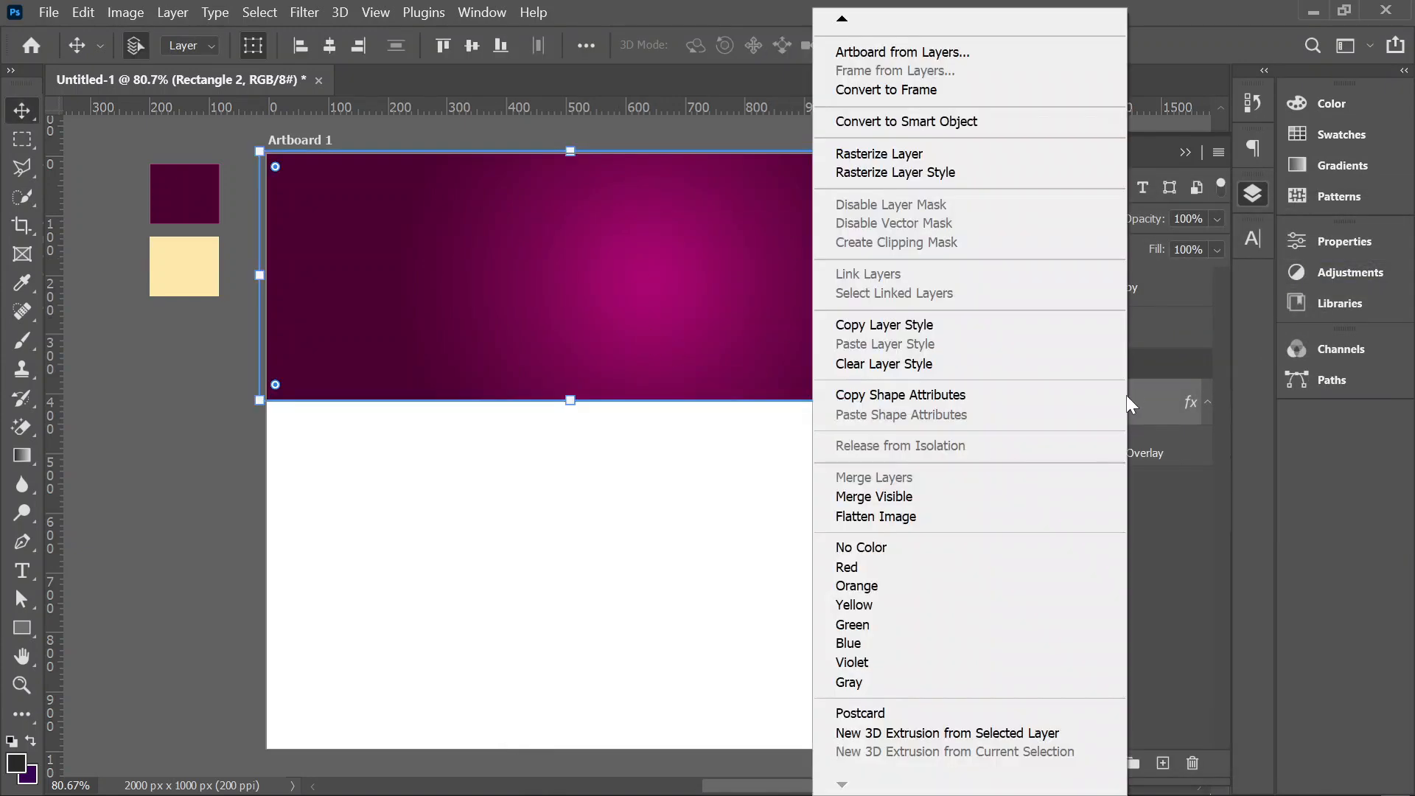
{"action": "left_click", "coordinate": [1150, 414]}
{"action": "right_click", "coordinate": [1149, 413]}
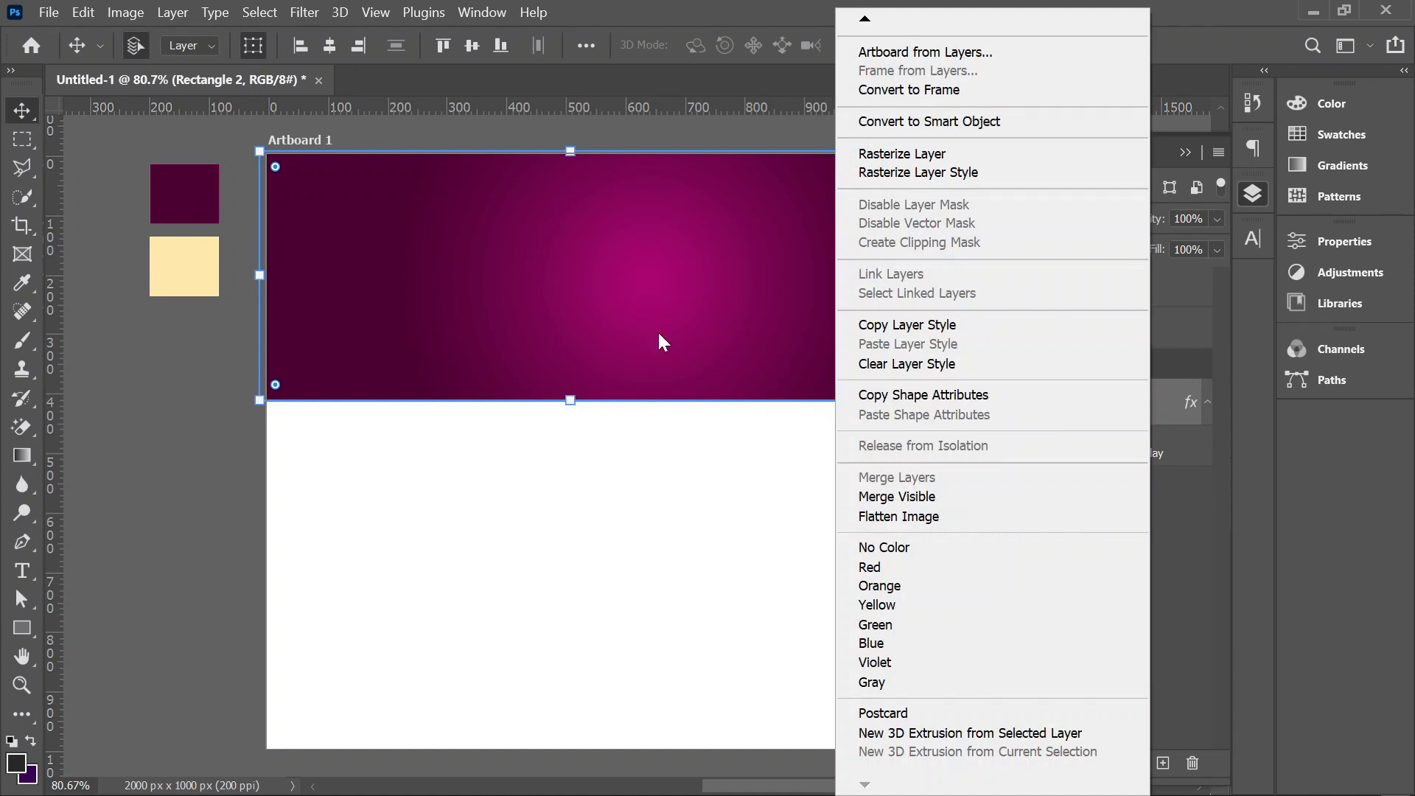
{"action": "mouse_move", "coordinate": [858, 23]}
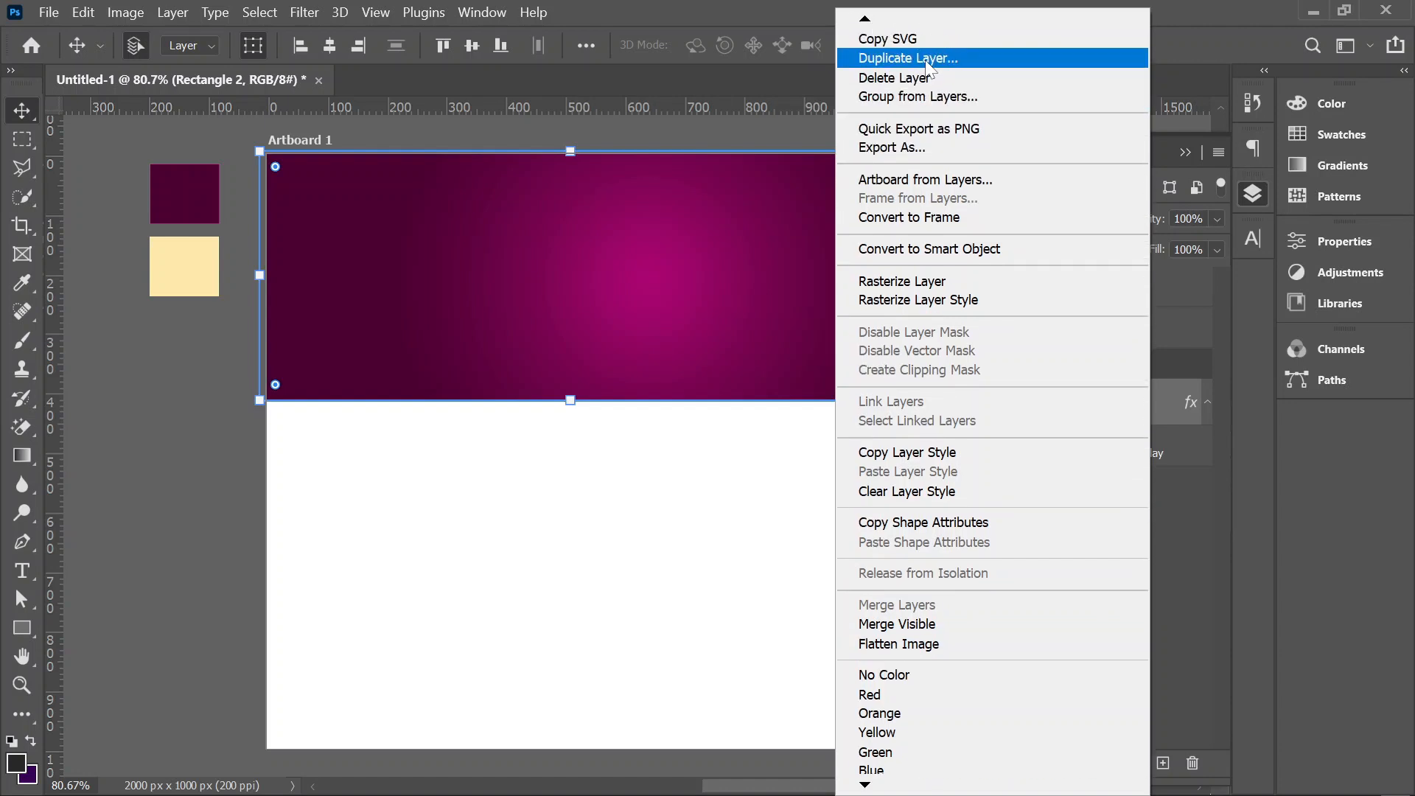
{"action": "left_click", "coordinate": [926, 54]}
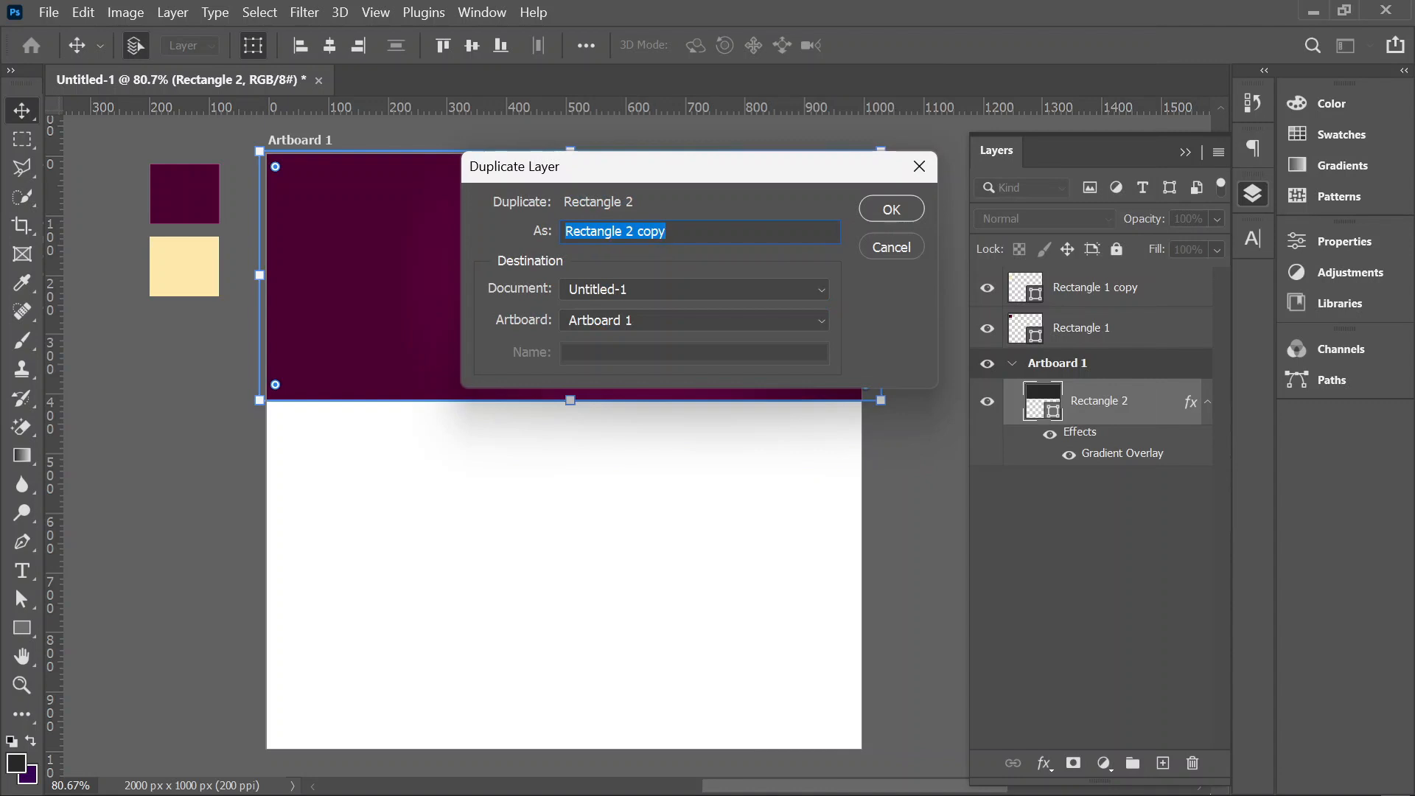
{"action": "type", "text": "BA"}
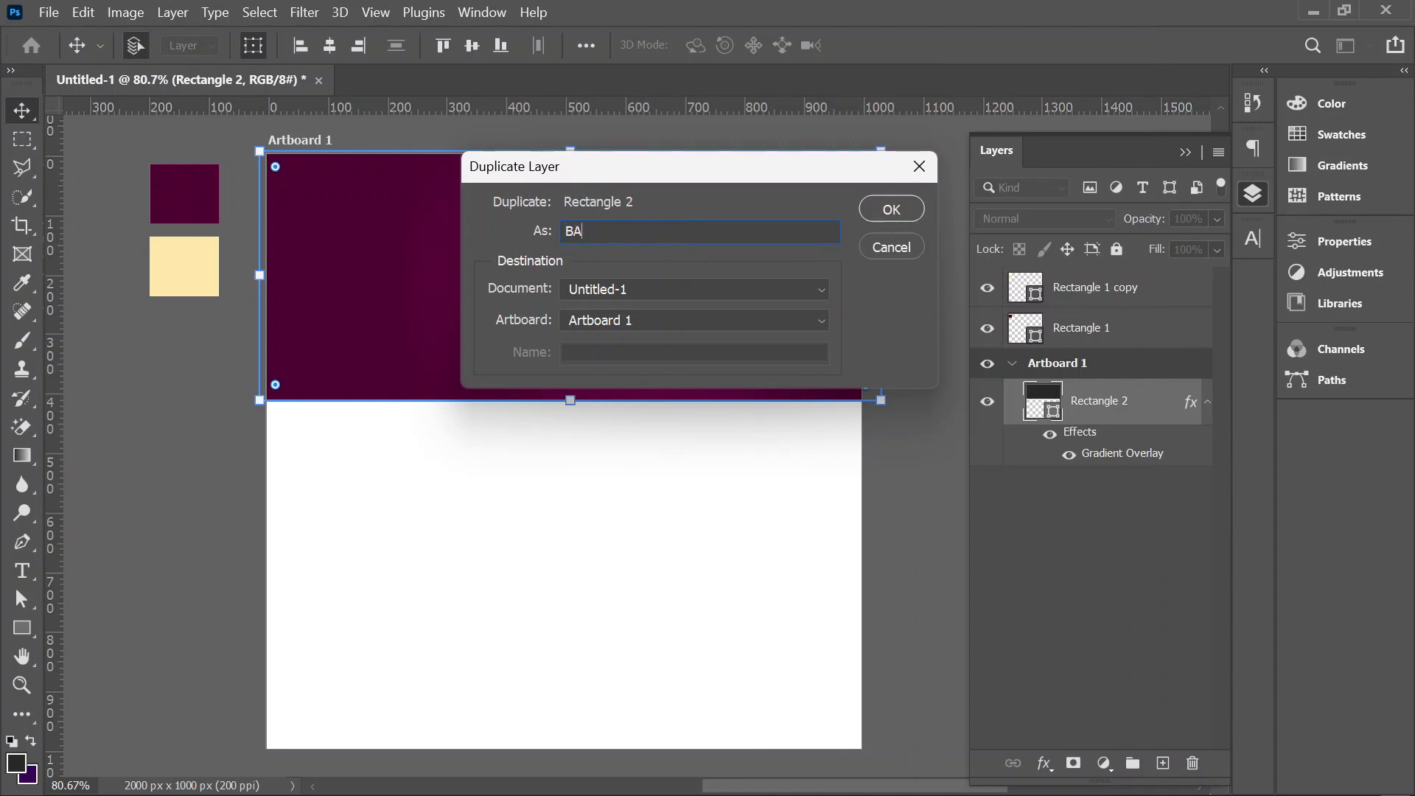
{"action": "type", "text": "CKUP"}
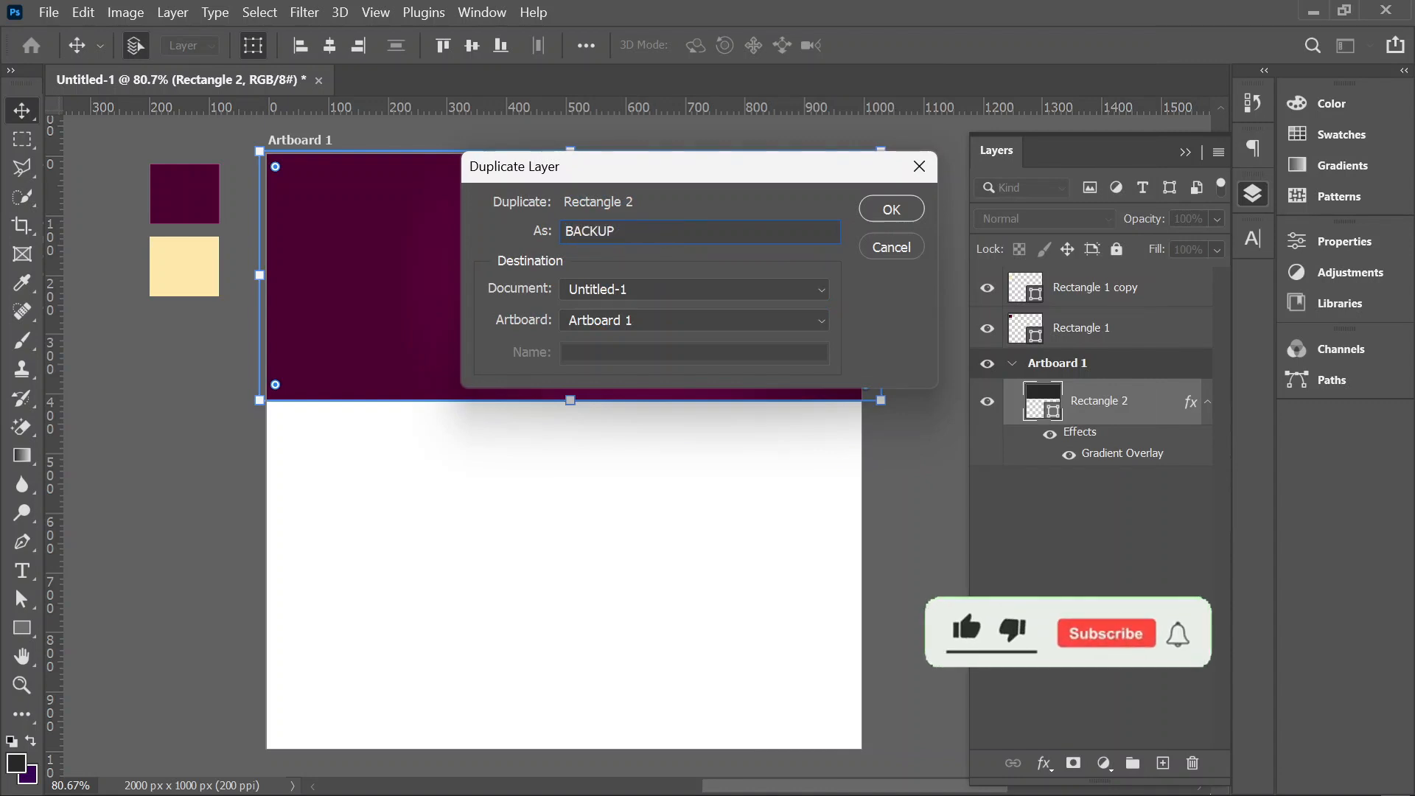
{"action": "left_click", "coordinate": [894, 212]}
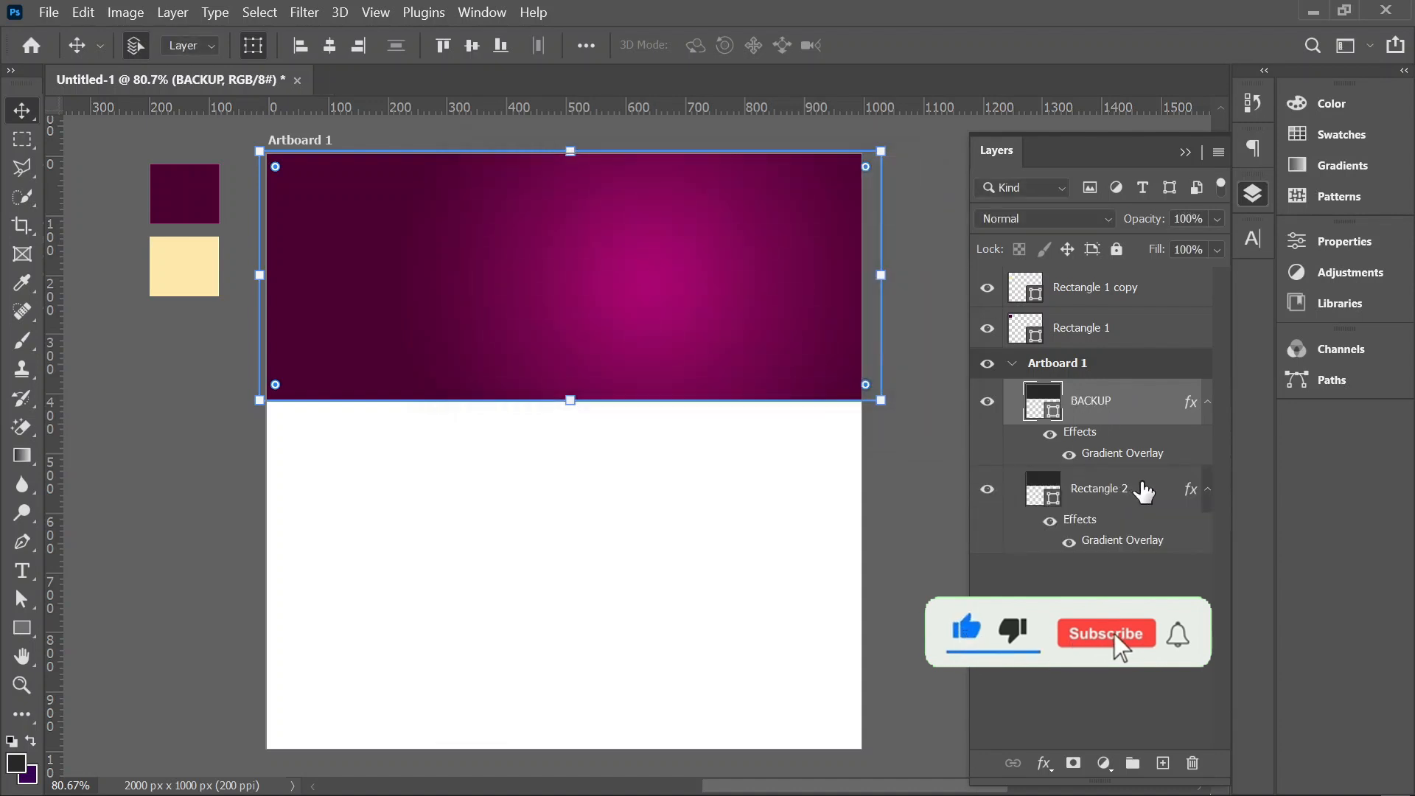
Step: Collapse the original Rectangle 2 layer's effects, then lock and hide that layer
{"action": "left_click", "coordinate": [1208, 490]}
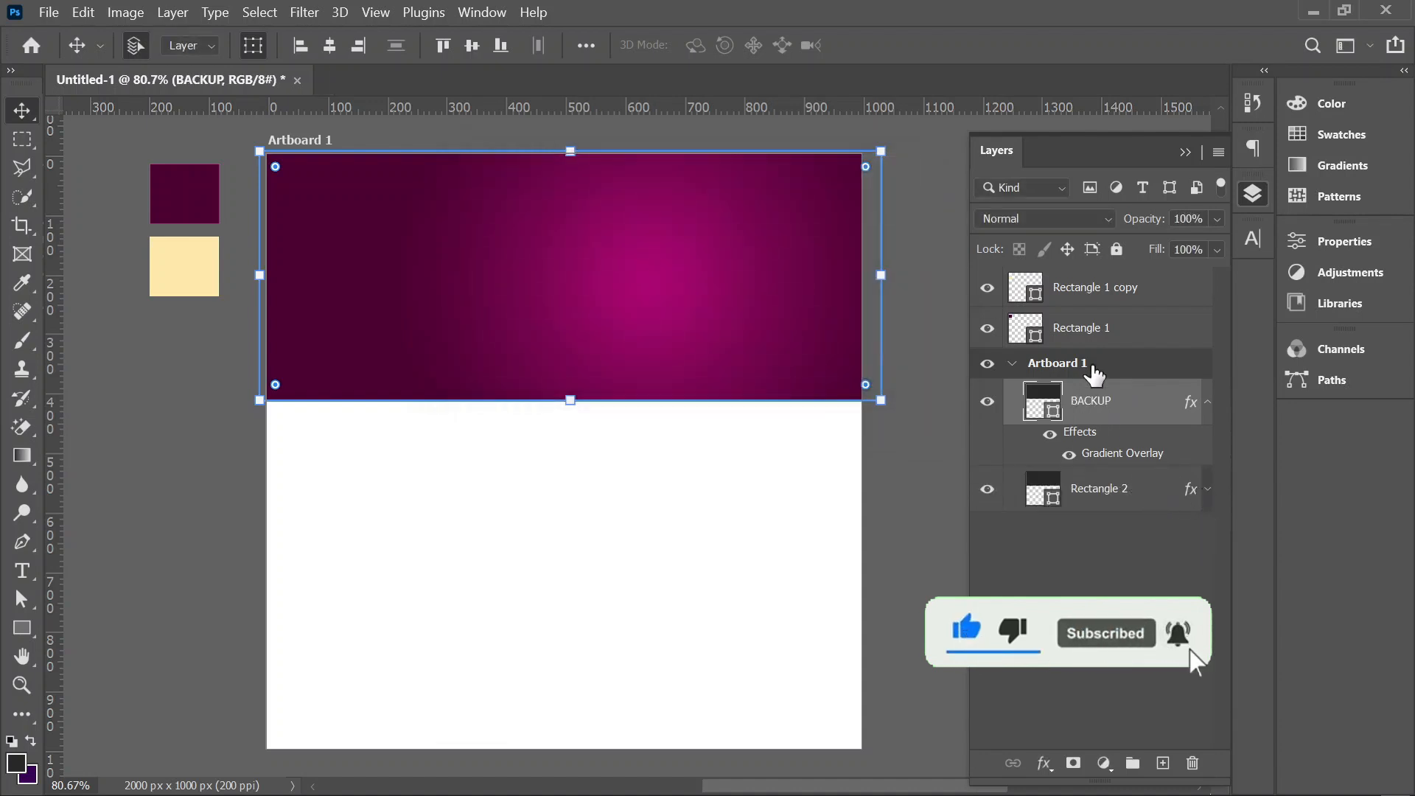
{"action": "key", "text": "alt+bracketleft"}
{"action": "left_click", "coordinate": [1116, 249]}
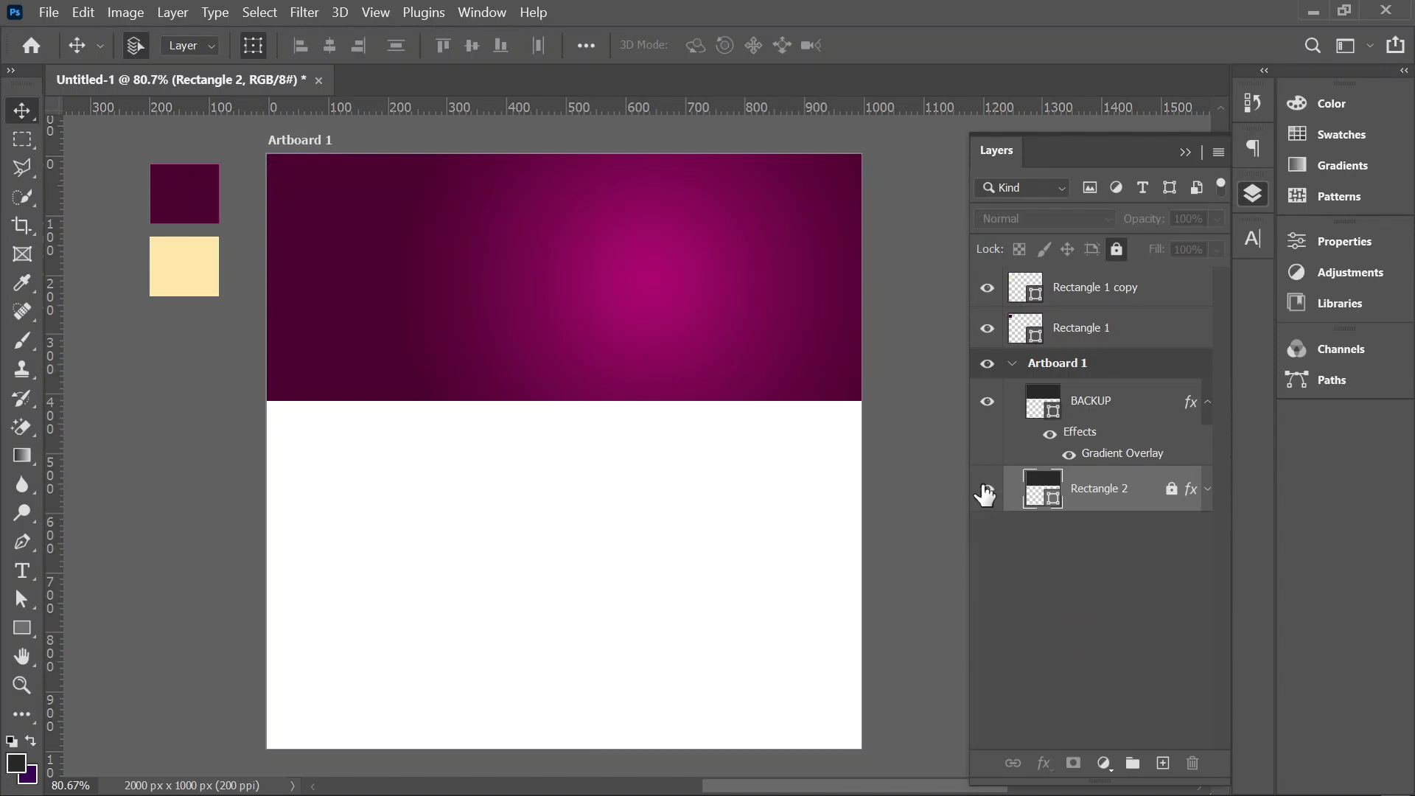
Step: Rasterize the BACKUP layer and convert it to a smart object
{"action": "right_click", "coordinate": [1148, 409]}
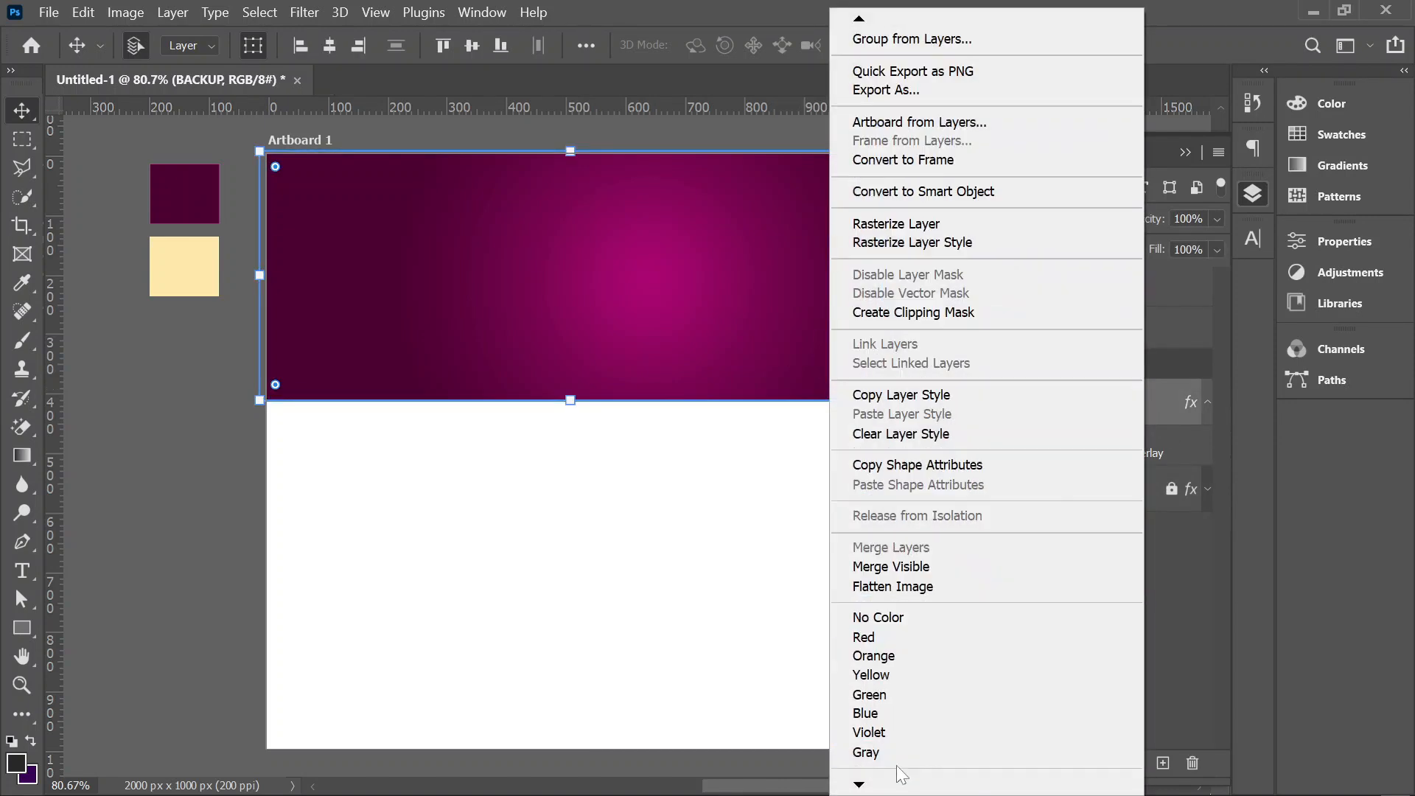
{"action": "left_click", "coordinate": [938, 225]}
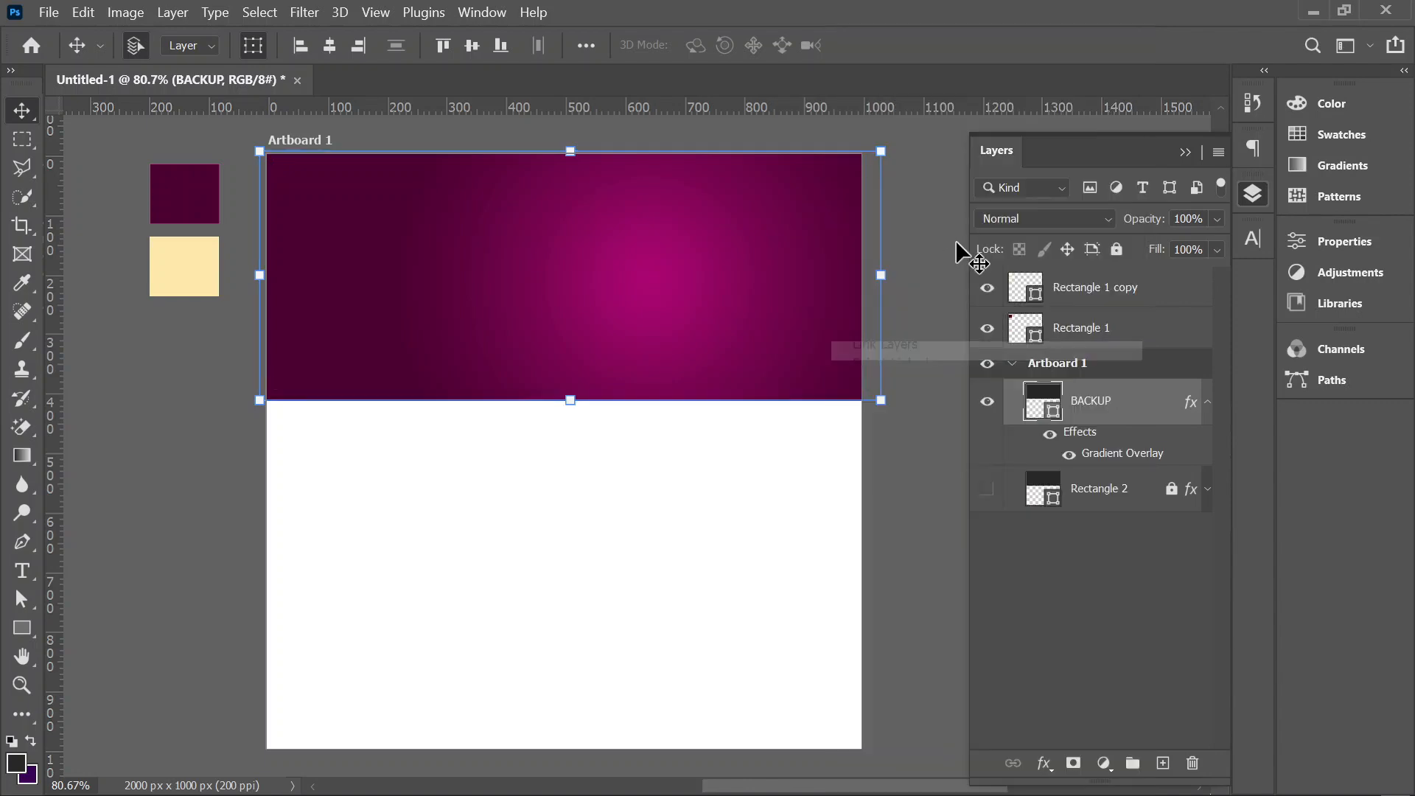
{"action": "right_click", "coordinate": [1153, 405]}
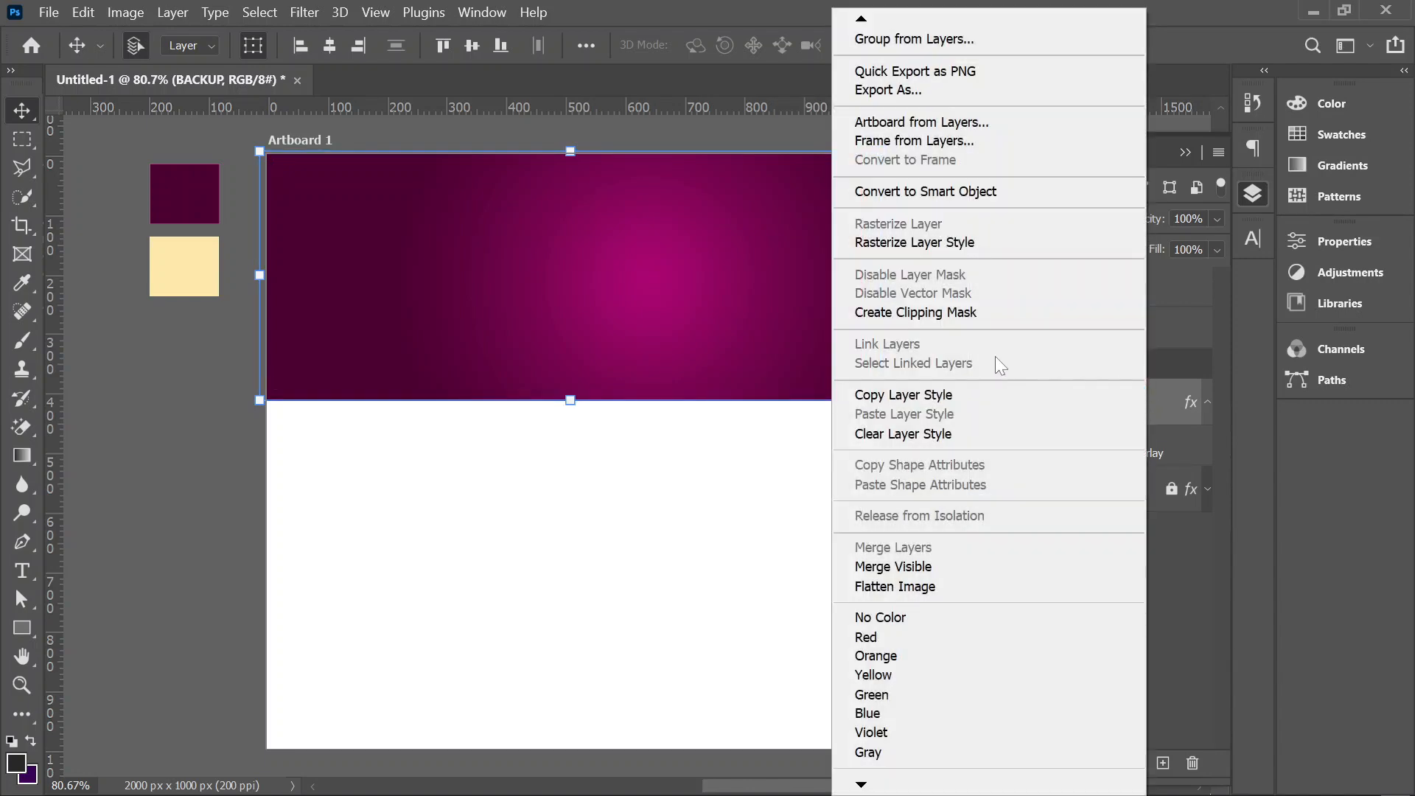
{"action": "left_click", "coordinate": [932, 193]}
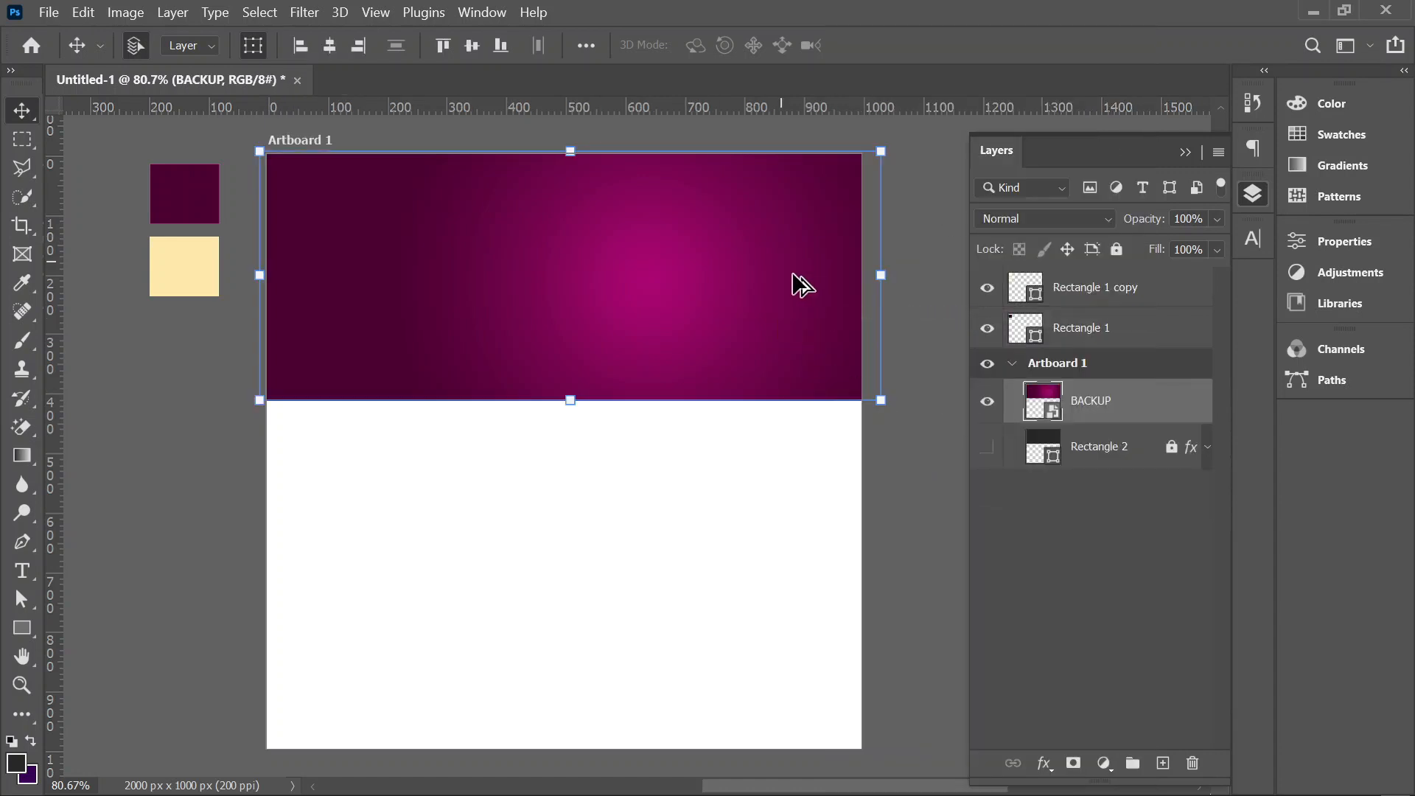
Step: Place the 210115-devo-web.jpg worship photo from the PRAISE folder onto Artboard 1
{"action": "scroll", "coordinate": [783, 289], "scroll_direction": "up", "scroll_amount": 1}
{"action": "key", "text": "ctrl+t"}
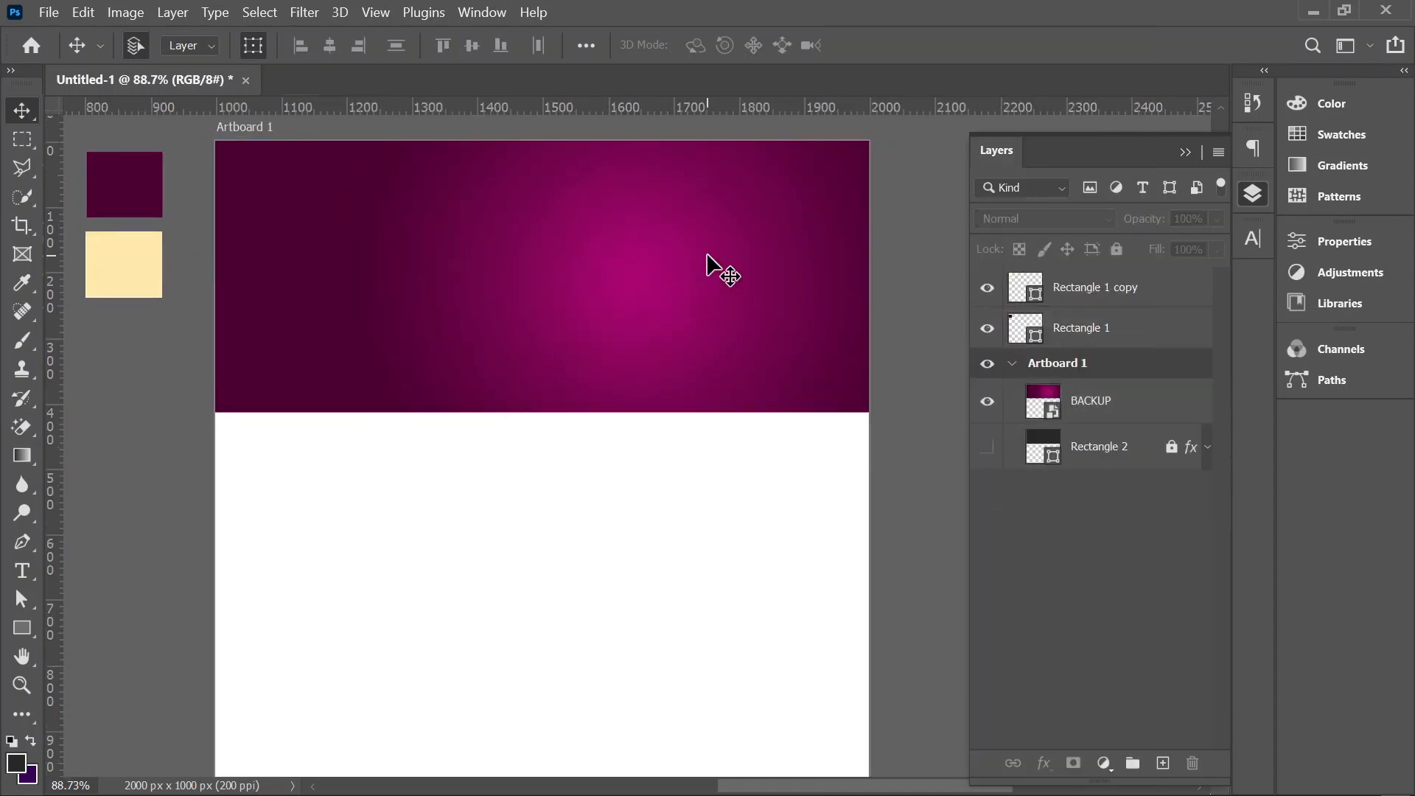
{"action": "left_click", "coordinate": [670, 533]}
{"action": "scroll", "coordinate": [620, 382], "scroll_direction": "down", "scroll_amount": 1}
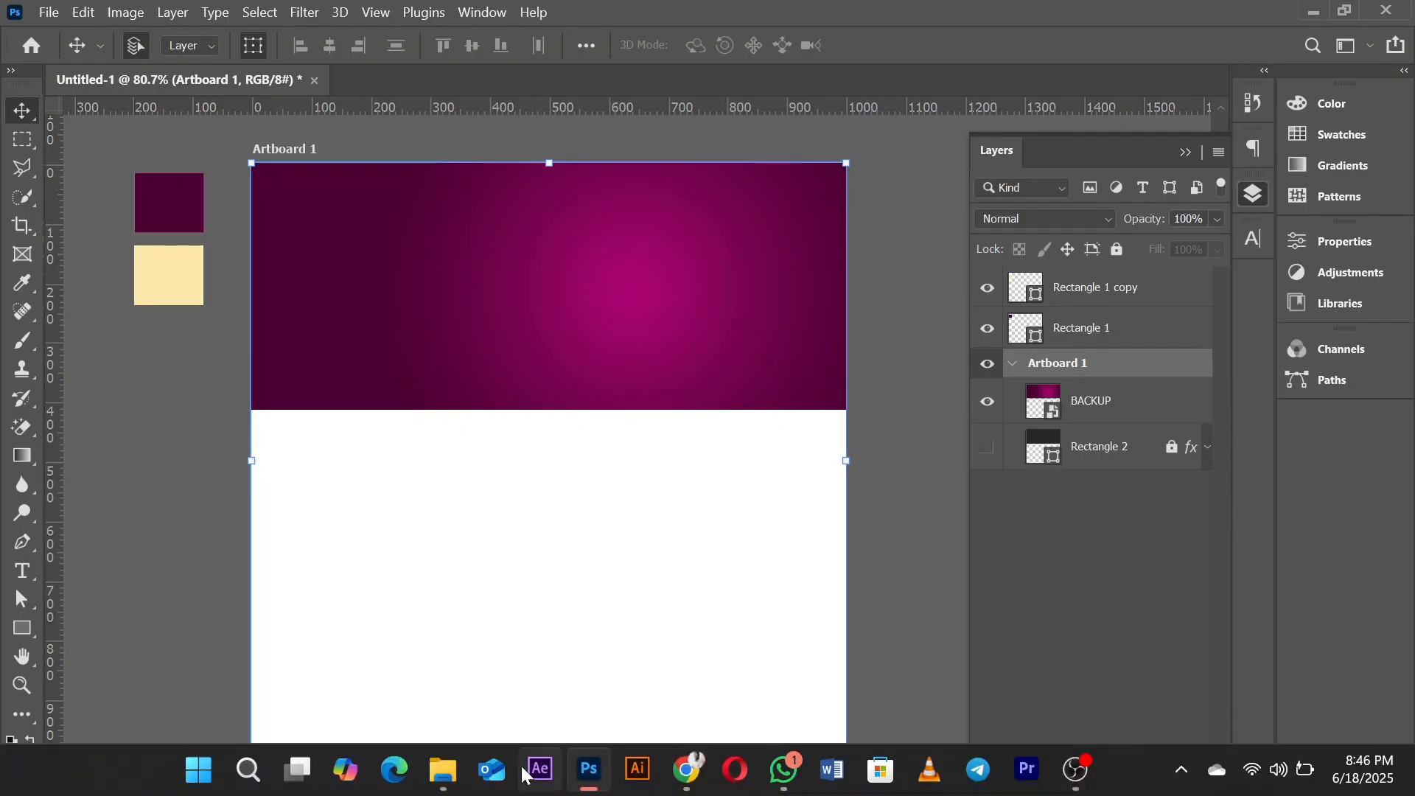
{"action": "left_click", "coordinate": [451, 770]}
{"action": "left_click", "coordinate": [726, 260]}
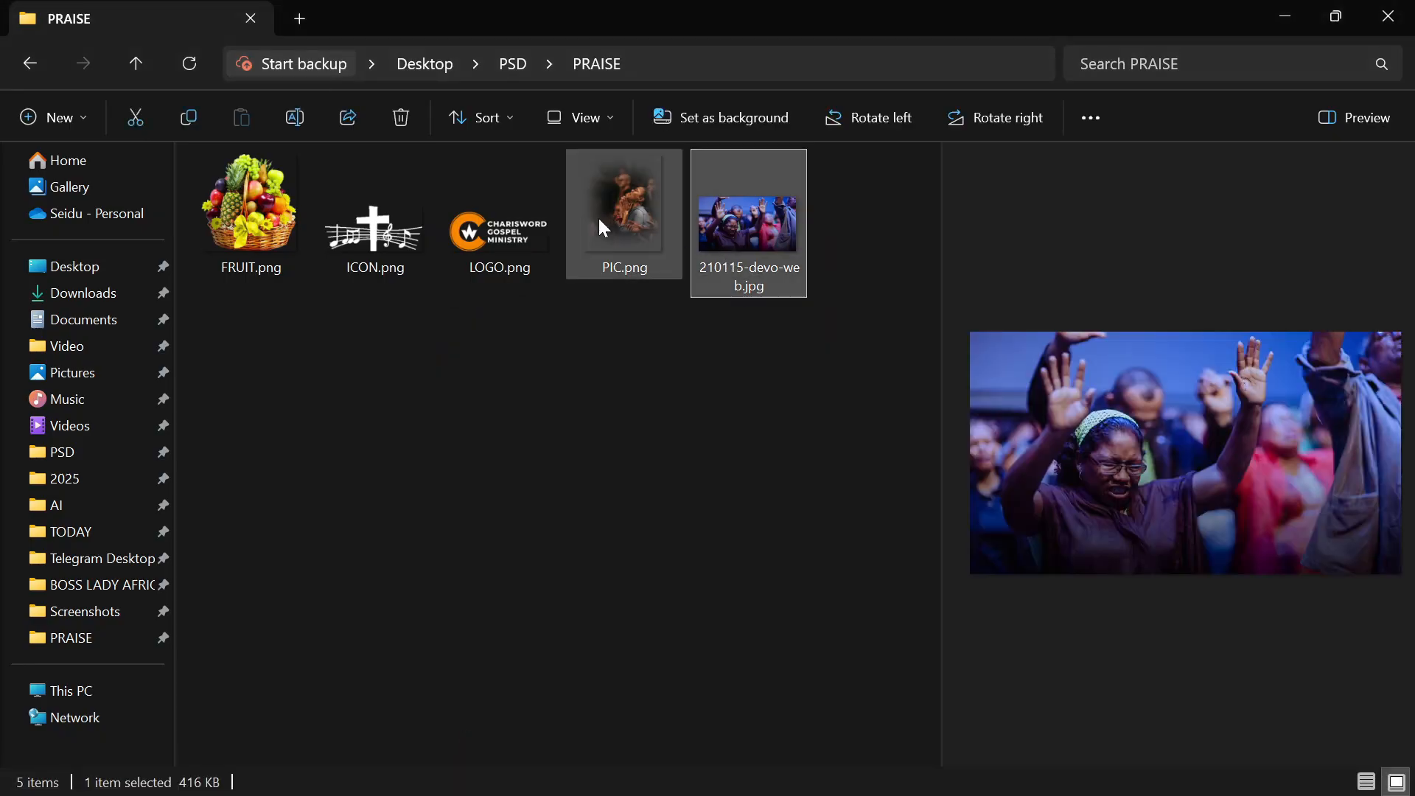
{"action": "left_click", "coordinate": [613, 214]}
{"action": "left_click", "coordinate": [730, 202]}
{"action": "left_click_drag", "start_coordinate": [734, 196], "coordinate": [615, 386]}
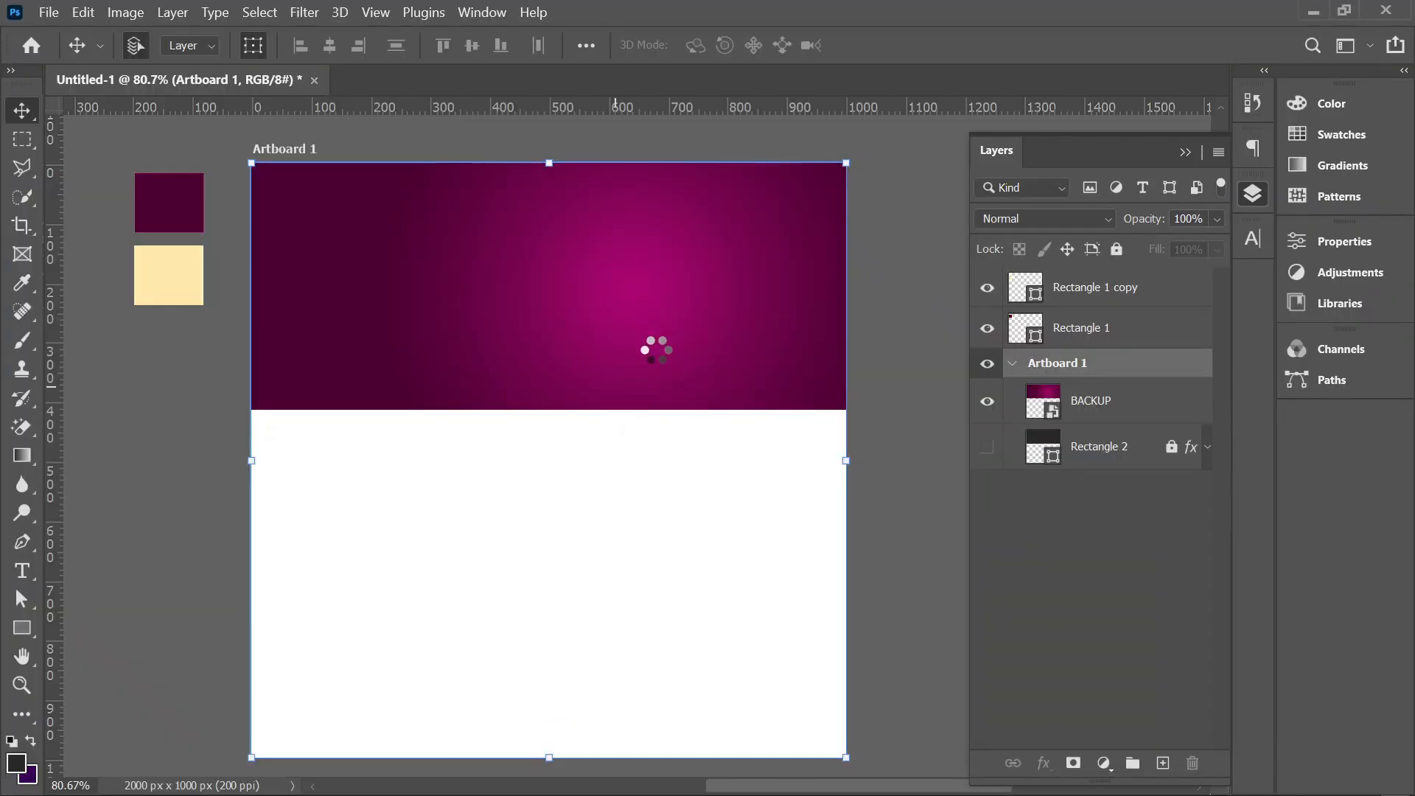
Step: Scale the placed worship photo down and align it with the right and bottom edges of the maroon banner
{"action": "left_click_drag", "start_coordinate": [693, 376], "coordinate": [690, 347]}
{"action": "left_click_drag", "start_coordinate": [266, 481], "coordinate": [444, 375]}
{"action": "key", "text": "Return"}
{"action": "left_click_drag", "start_coordinate": [684, 308], "coordinate": [671, 339]}
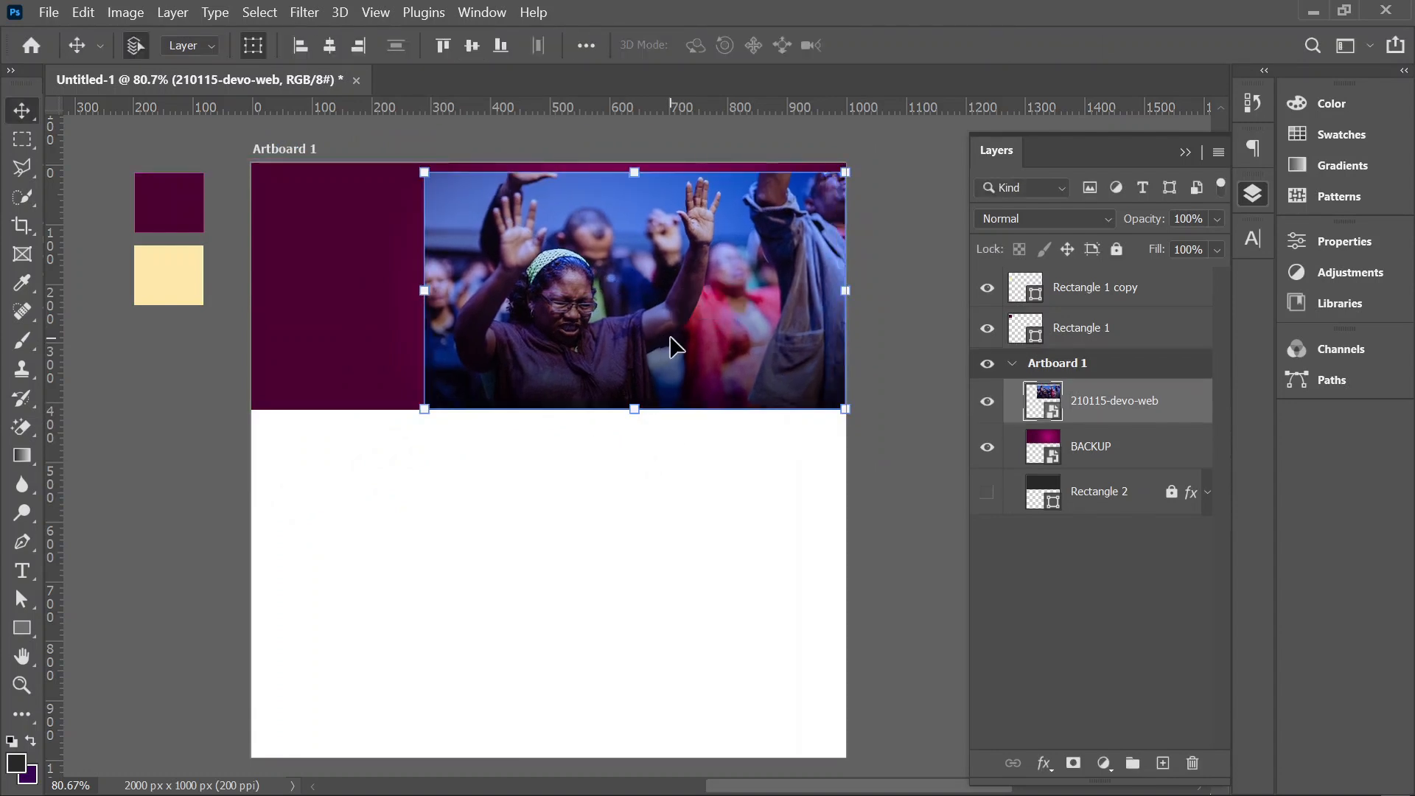
Step: Stretch the BACKUP banner downward to 143.47% height and lock its layer
{"action": "left_click", "coordinate": [369, 356]}
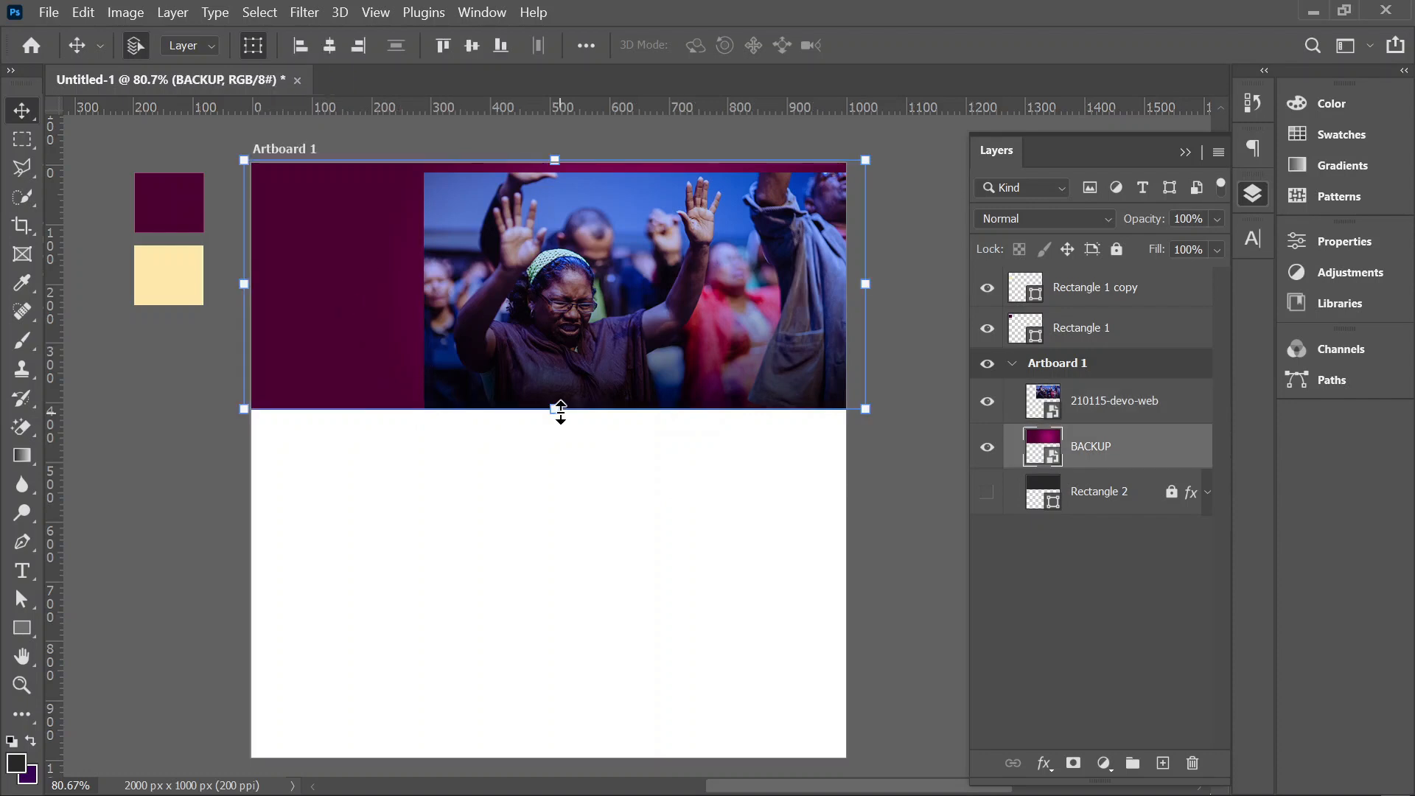
{"action": "left_click_drag", "start_coordinate": [559, 426], "coordinate": [559, 521]}
{"action": "key", "text": "Return"}
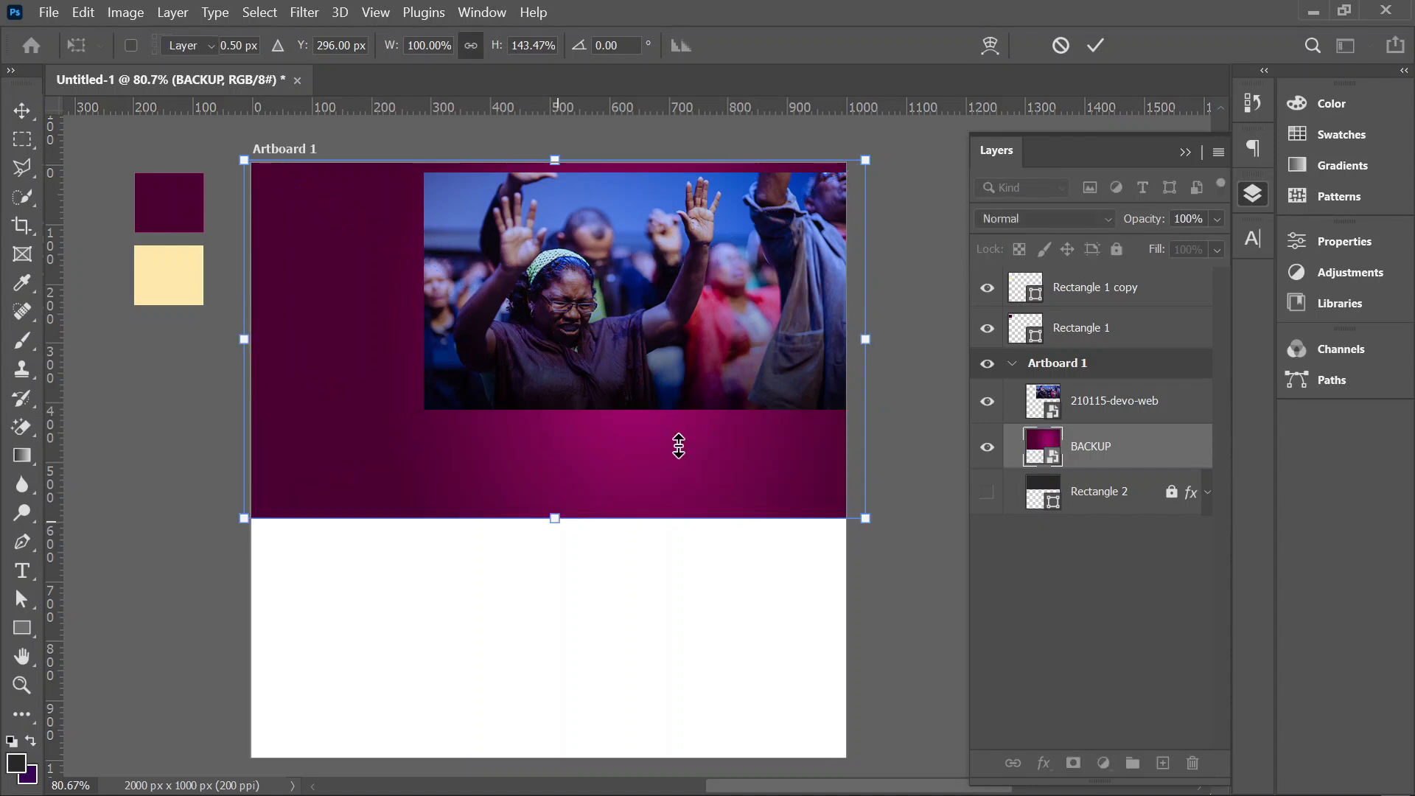
{"action": "left_click", "coordinate": [1120, 251]}
Step: Enlarge the worship photo to 18.14%, flip it horizontally and reposition it over the right part of the banner
{"action": "left_click", "coordinate": [718, 298]}
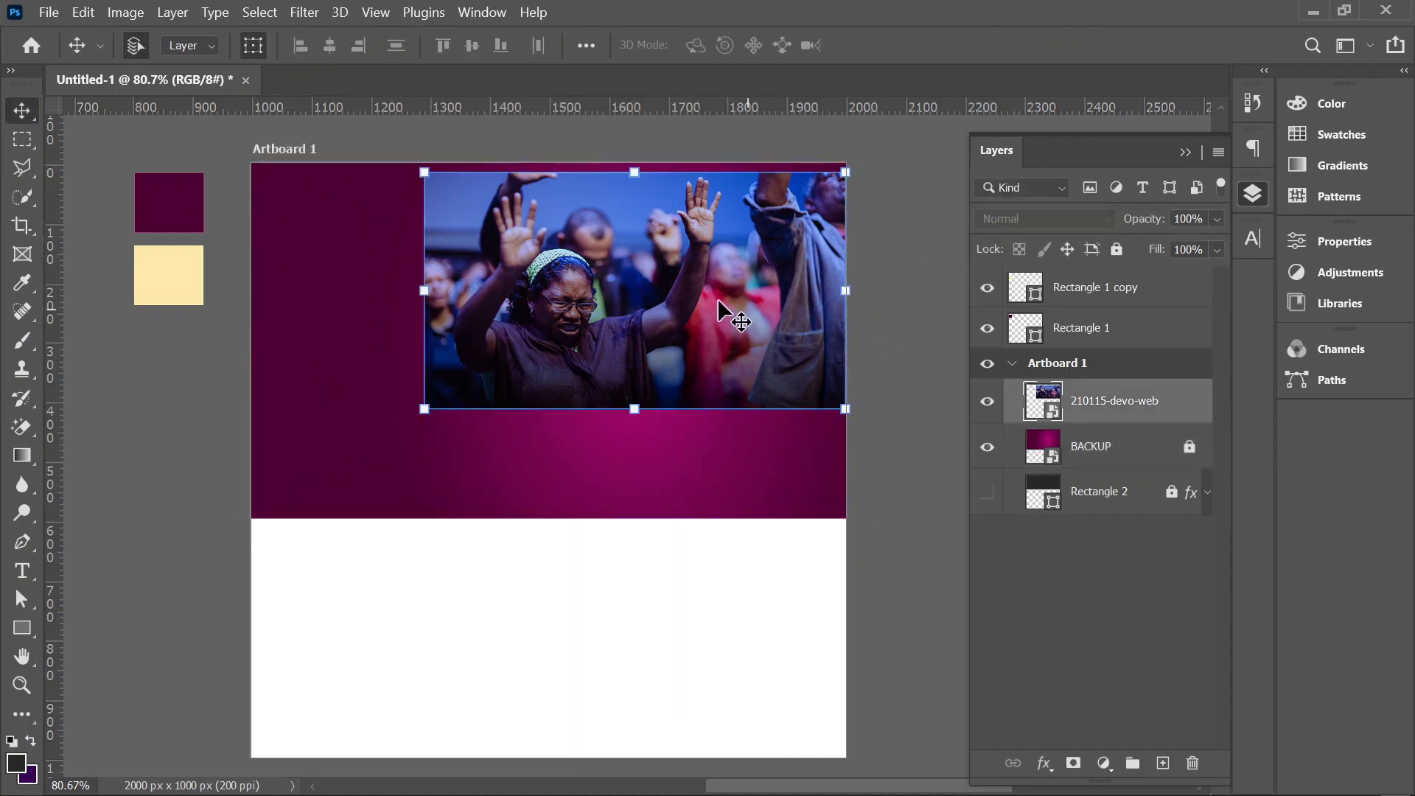
{"action": "left_click_drag", "start_coordinate": [430, 417], "coordinate": [391, 499]}
{"action": "left_click_drag", "start_coordinate": [543, 391], "coordinate": [571, 405]}
{"action": "right_click", "coordinate": [617, 281]}
{"action": "left_click", "coordinate": [684, 693]}
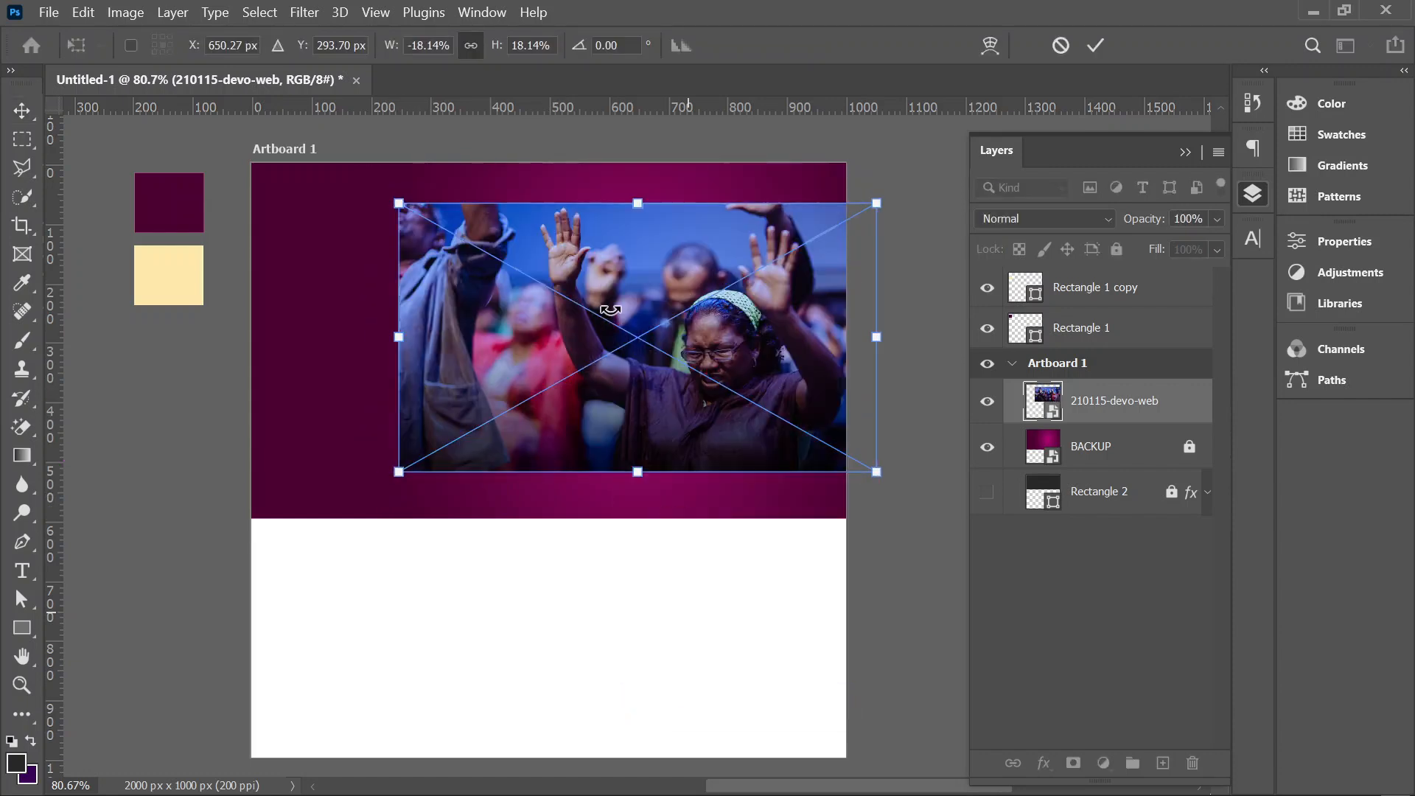
{"action": "mouse_move", "coordinate": [628, 329]}
{"action": "left_mouse_down"}
{"action": "mouse_move", "coordinate": [643, 326]}
{"action": "mouse_move", "coordinate": [618, 311]}
{"action": "left_mouse_up"}
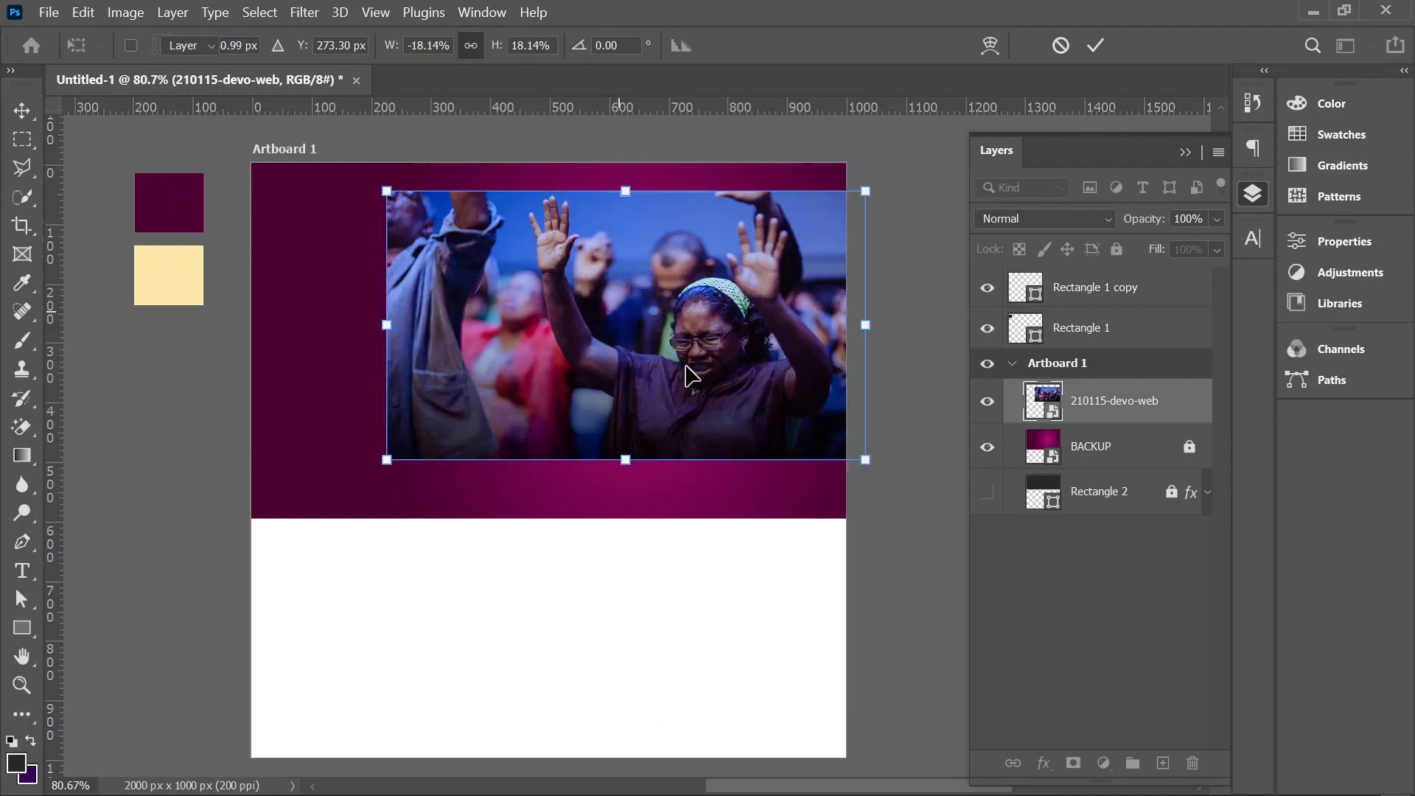
{"action": "key", "text": "Return"}
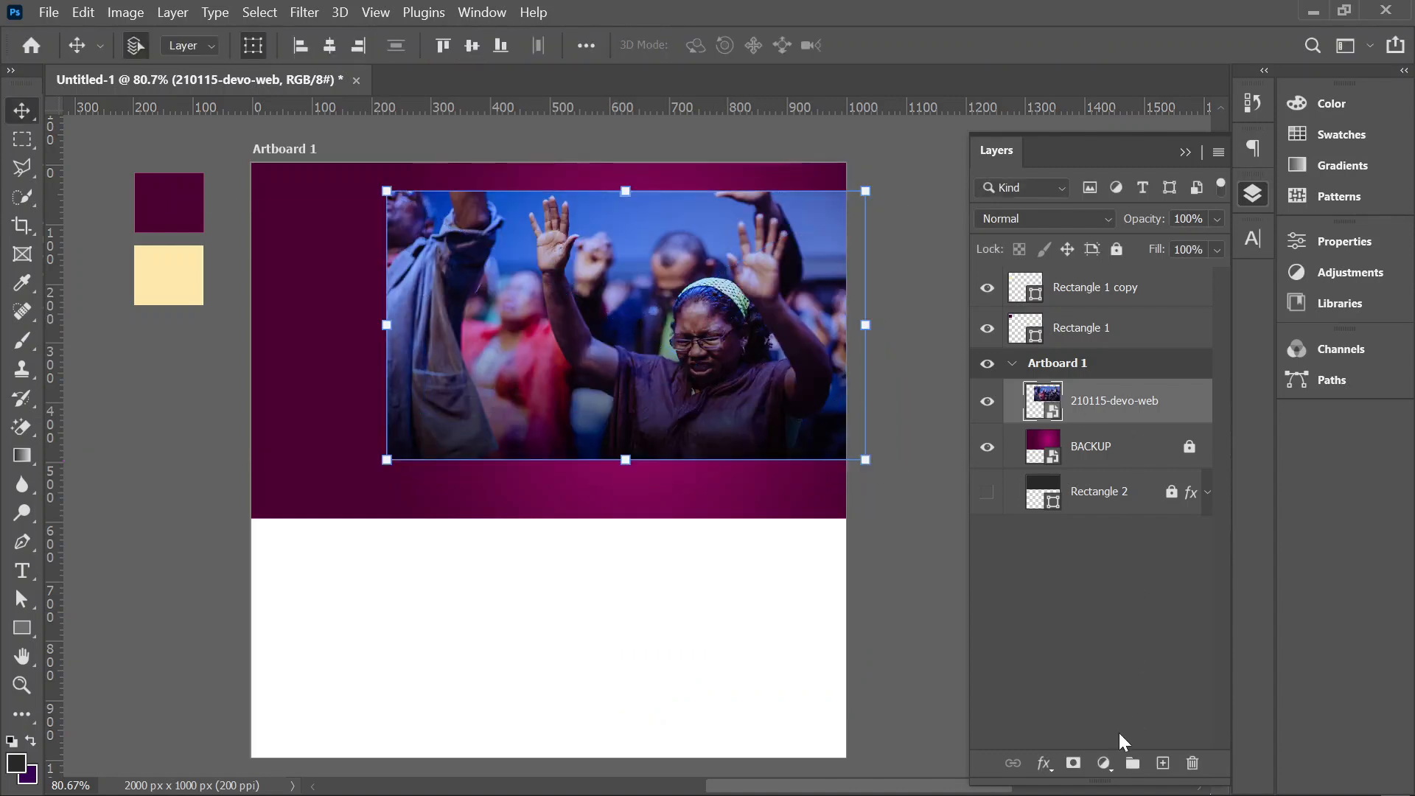
Step: Clip the photo to BACKUP, add a layer mask and fade the photo's edges into the banner with a large soft black brush
{"action": "left_click", "coordinate": [1073, 764]}
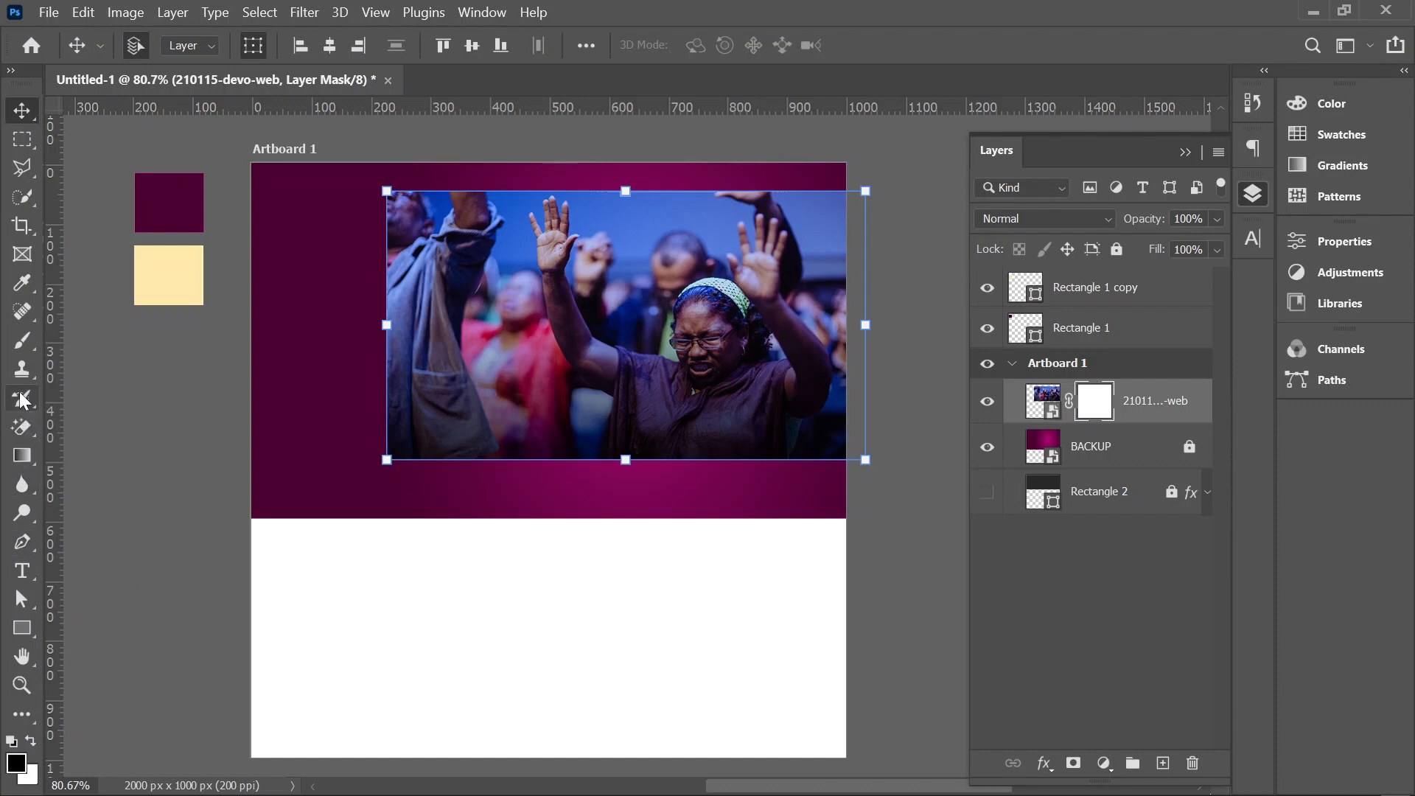
{"action": "right_click", "coordinate": [24, 342]}
{"action": "left_click", "coordinate": [138, 345]}
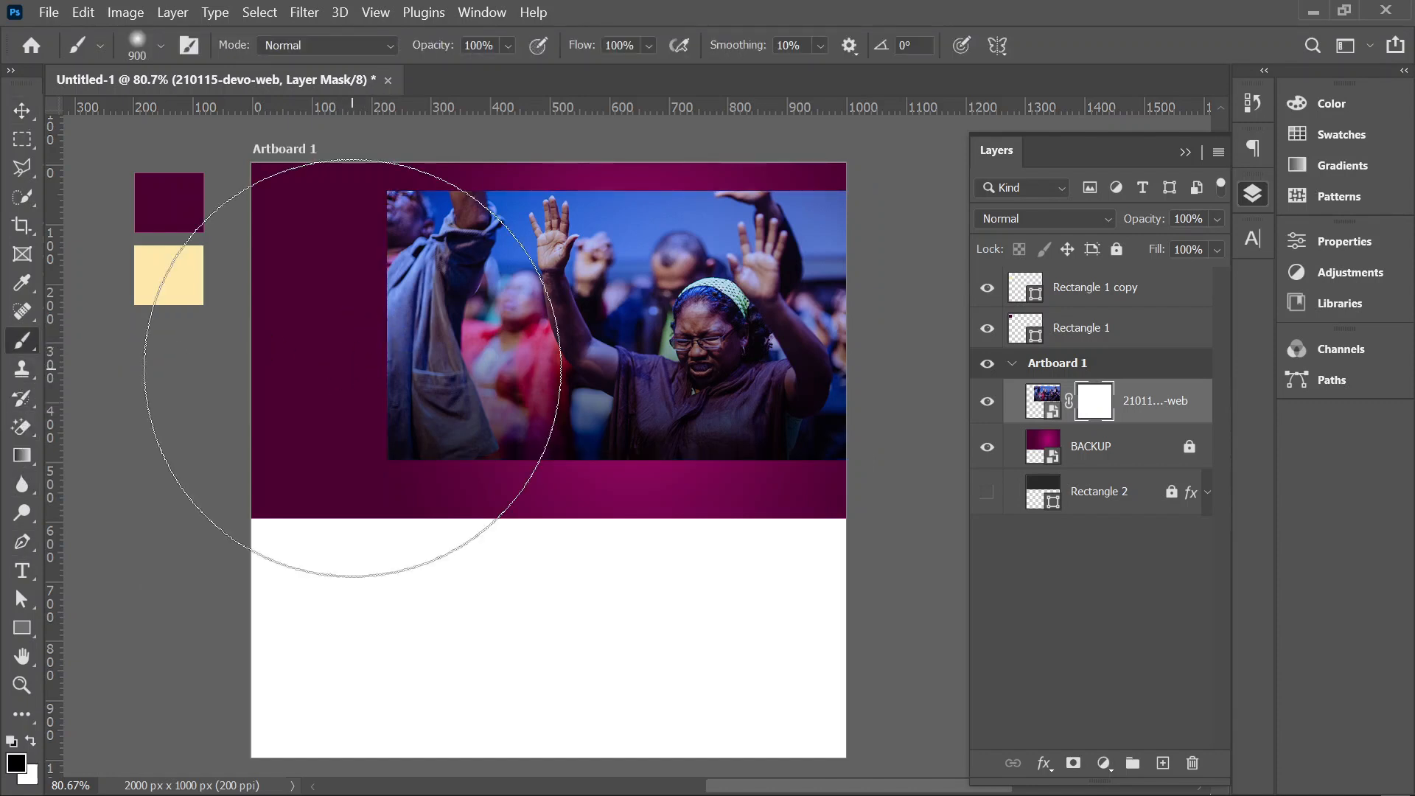
{"action": "left_click", "coordinate": [161, 45]}
{"action": "key", "text": "Return"}
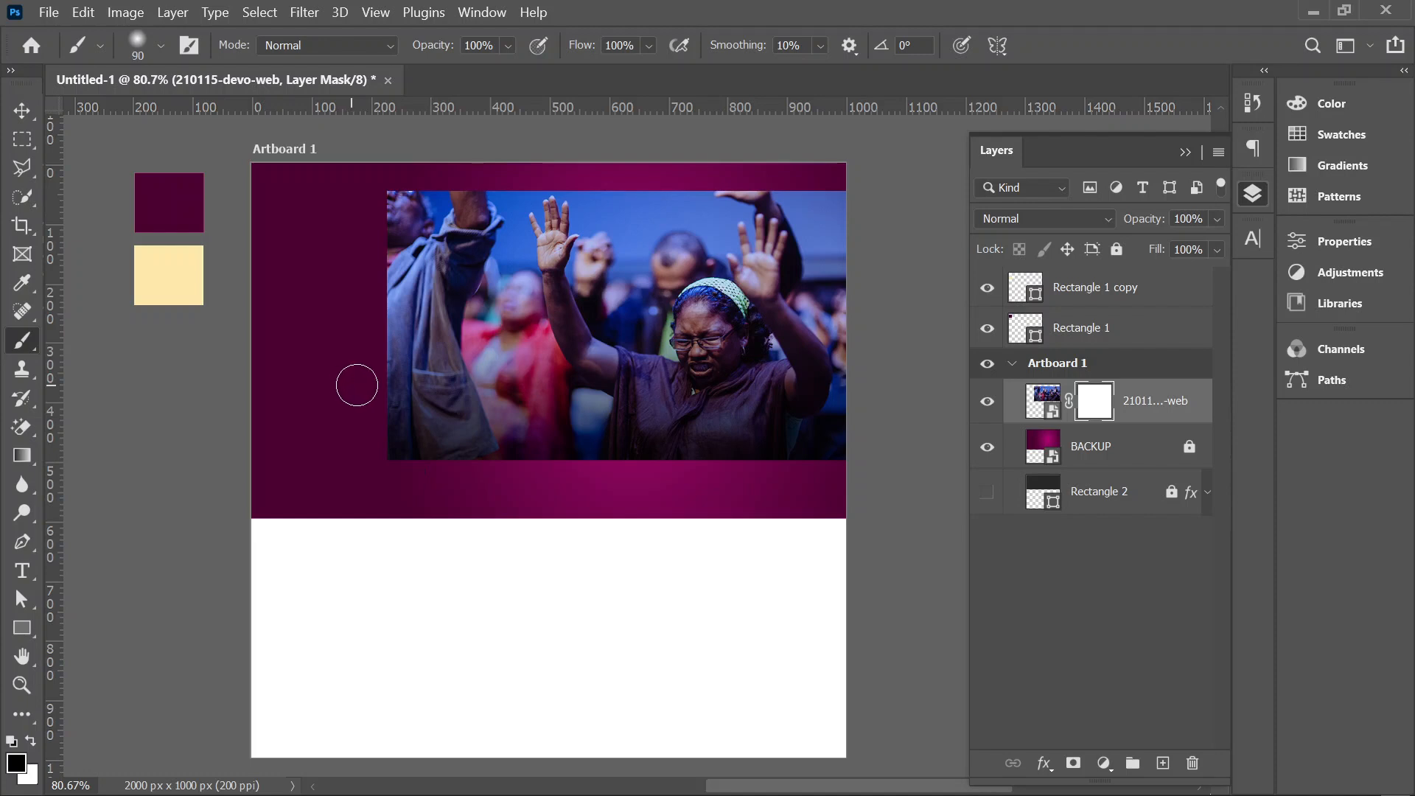
{"action": "key", "text": "bracketright"}
{"action": "key", "text": "bracketright"}
{"action": "key", "text": "bracketright"}
{"action": "key", "text": "bracketright"}
{"action": "left_click_drag", "start_coordinate": [404, 442], "coordinate": [435, 96]}
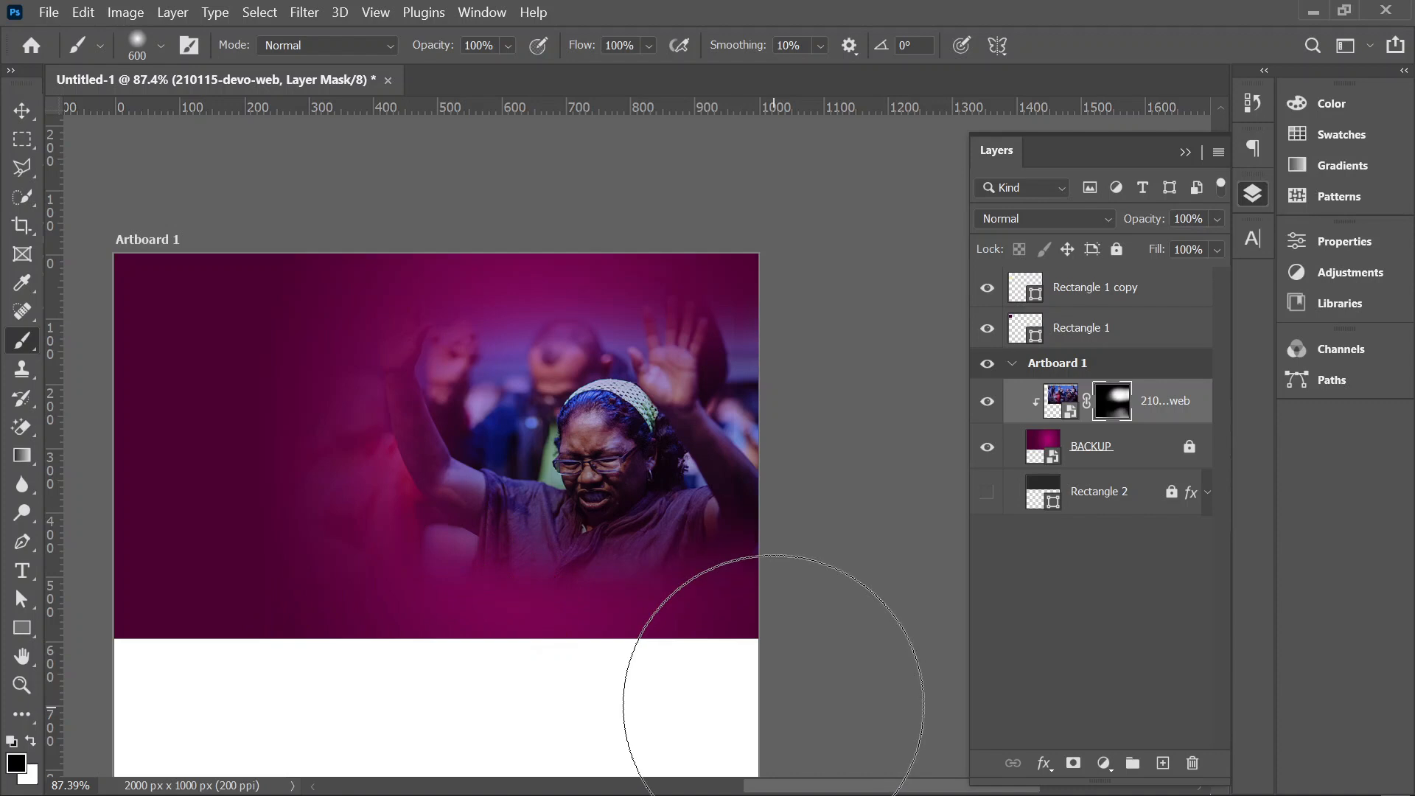
{"action": "left_click", "coordinate": [21, 111]}
{"action": "left_click", "coordinate": [261, 134]}
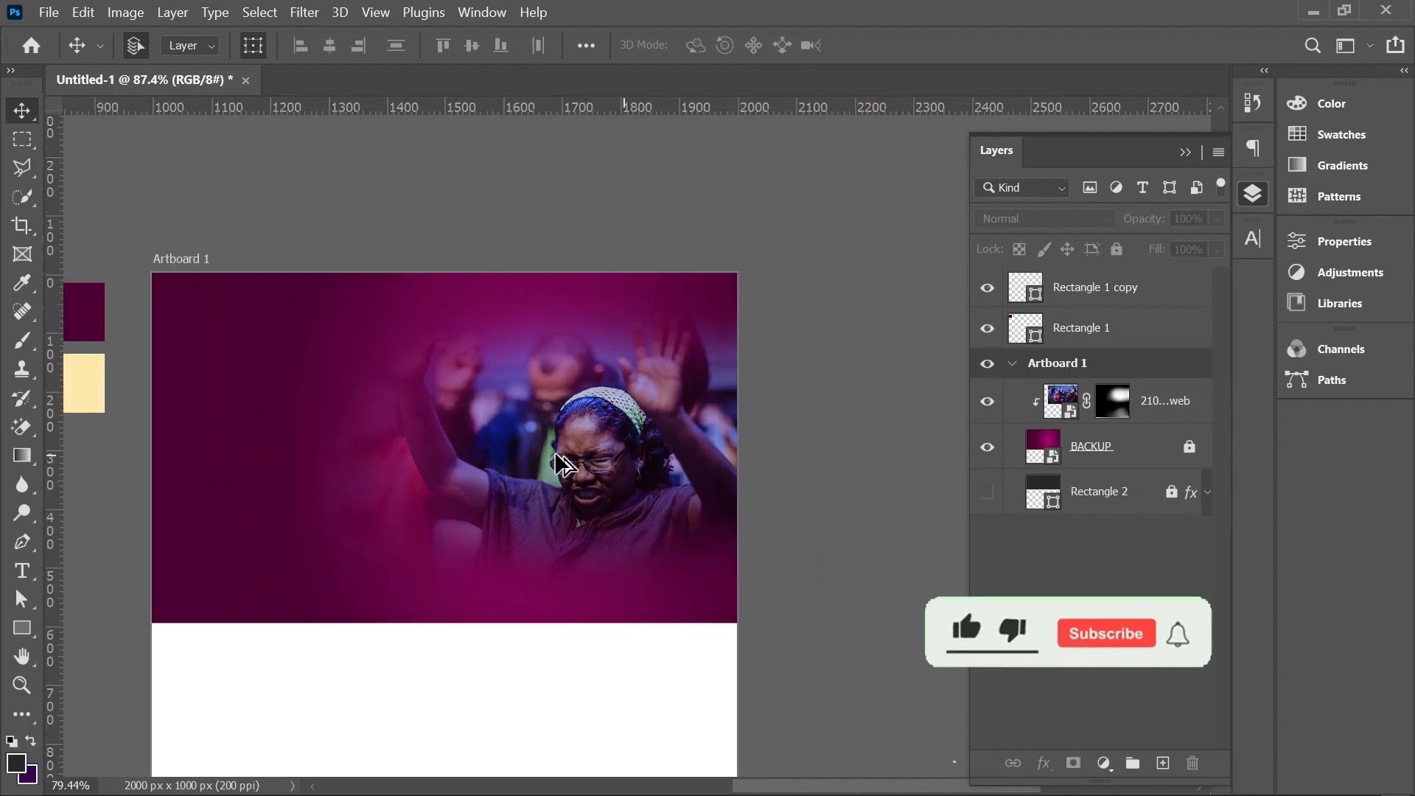
Step: Set the worship photo layer's blend mode to Luminosity and lock the layer
{"action": "scroll", "coordinate": [555, 453], "scroll_direction": "down", "scroll_amount": 1}
{"action": "left_click_drag", "start_coordinate": [584, 367], "coordinate": [699, 266]}
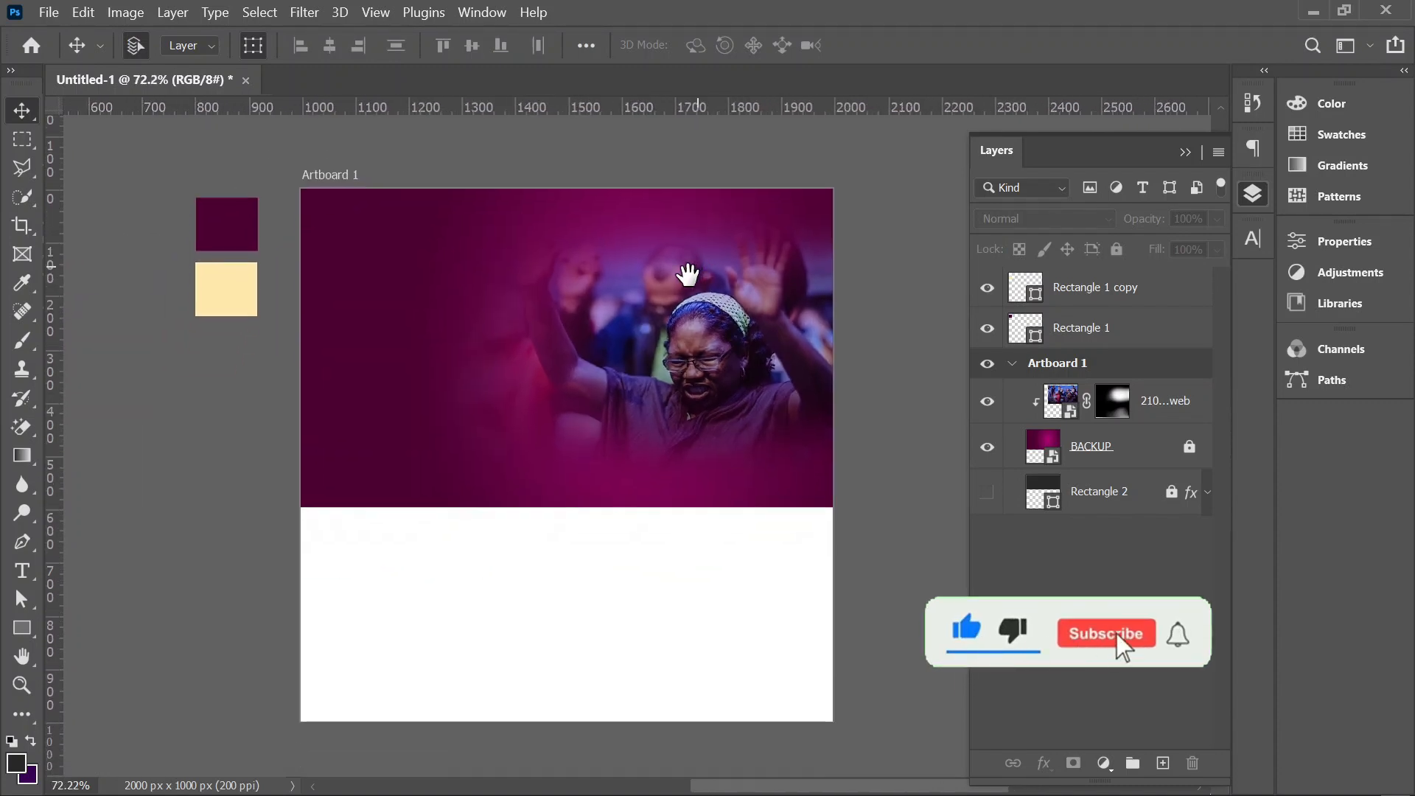
{"action": "scroll", "coordinate": [687, 274], "scroll_direction": "up", "scroll_amount": 2}
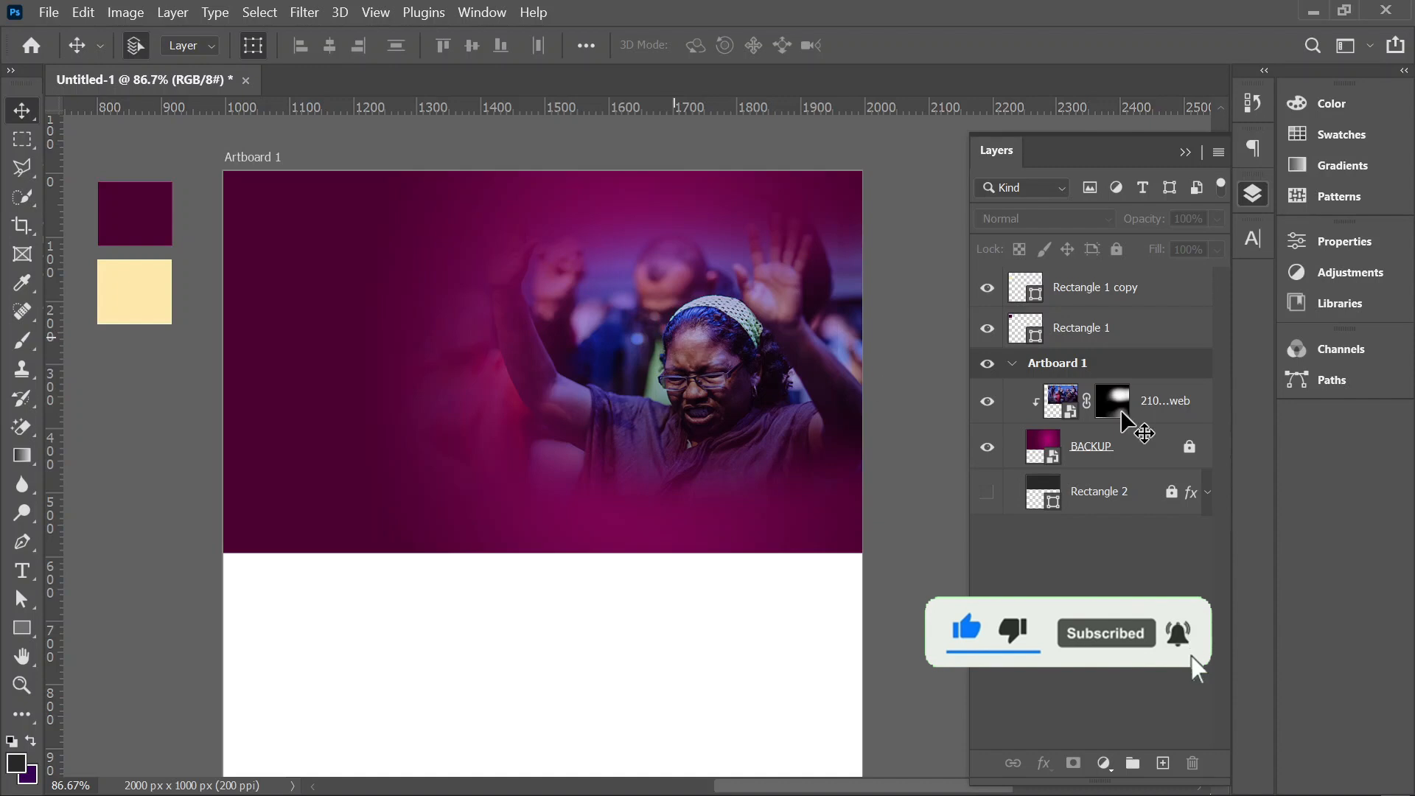
{"action": "left_click", "coordinate": [1194, 409]}
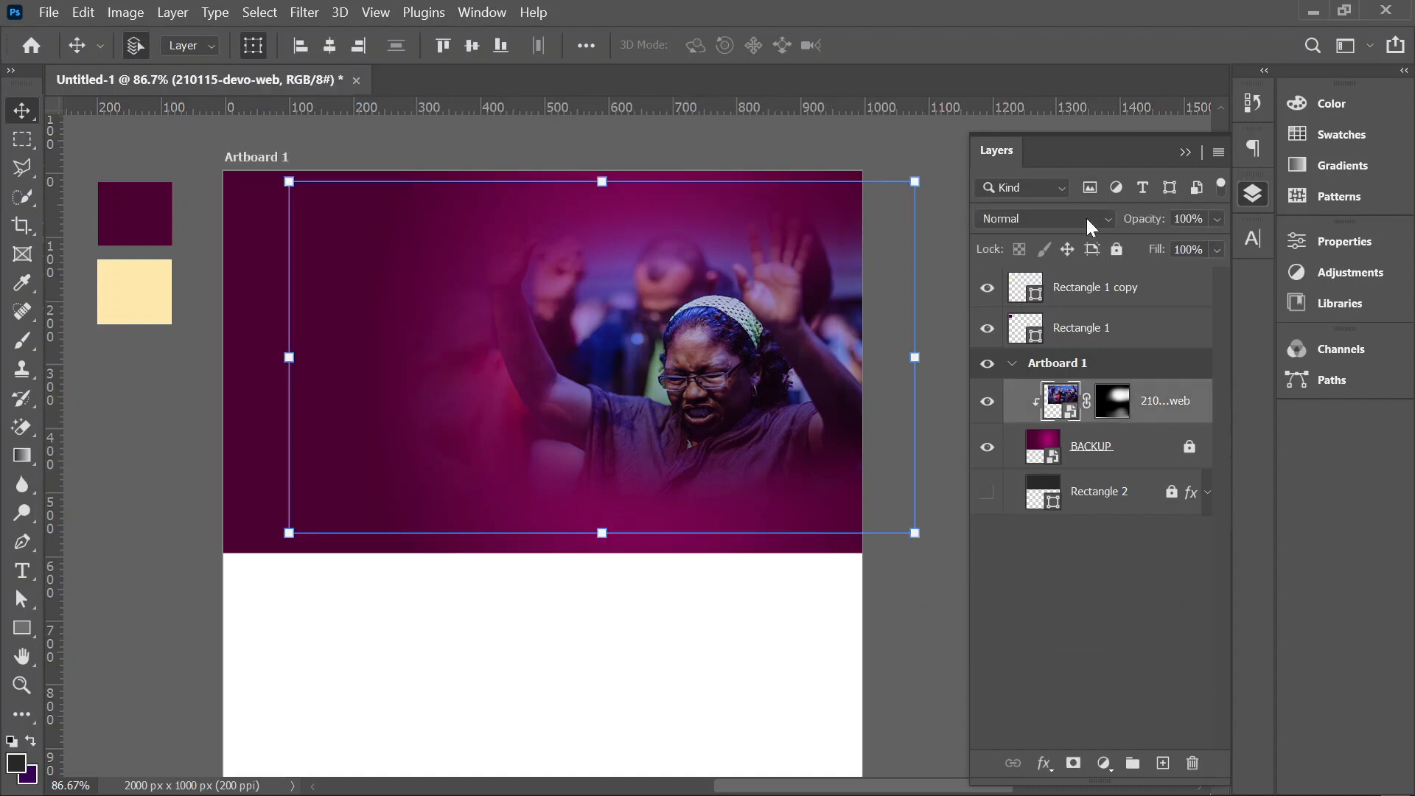
{"action": "left_click", "coordinate": [1086, 218]}
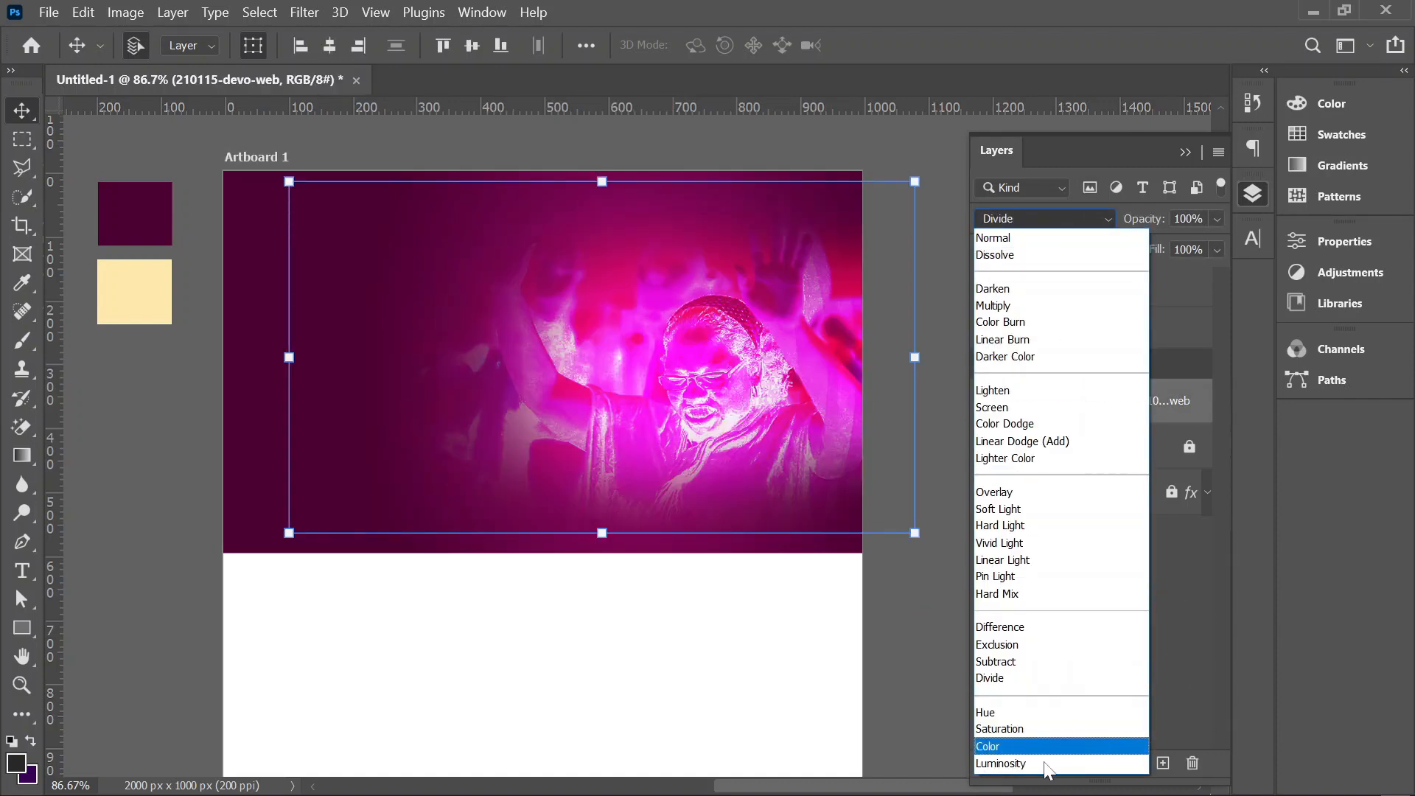
{"action": "left_click", "coordinate": [1057, 767]}
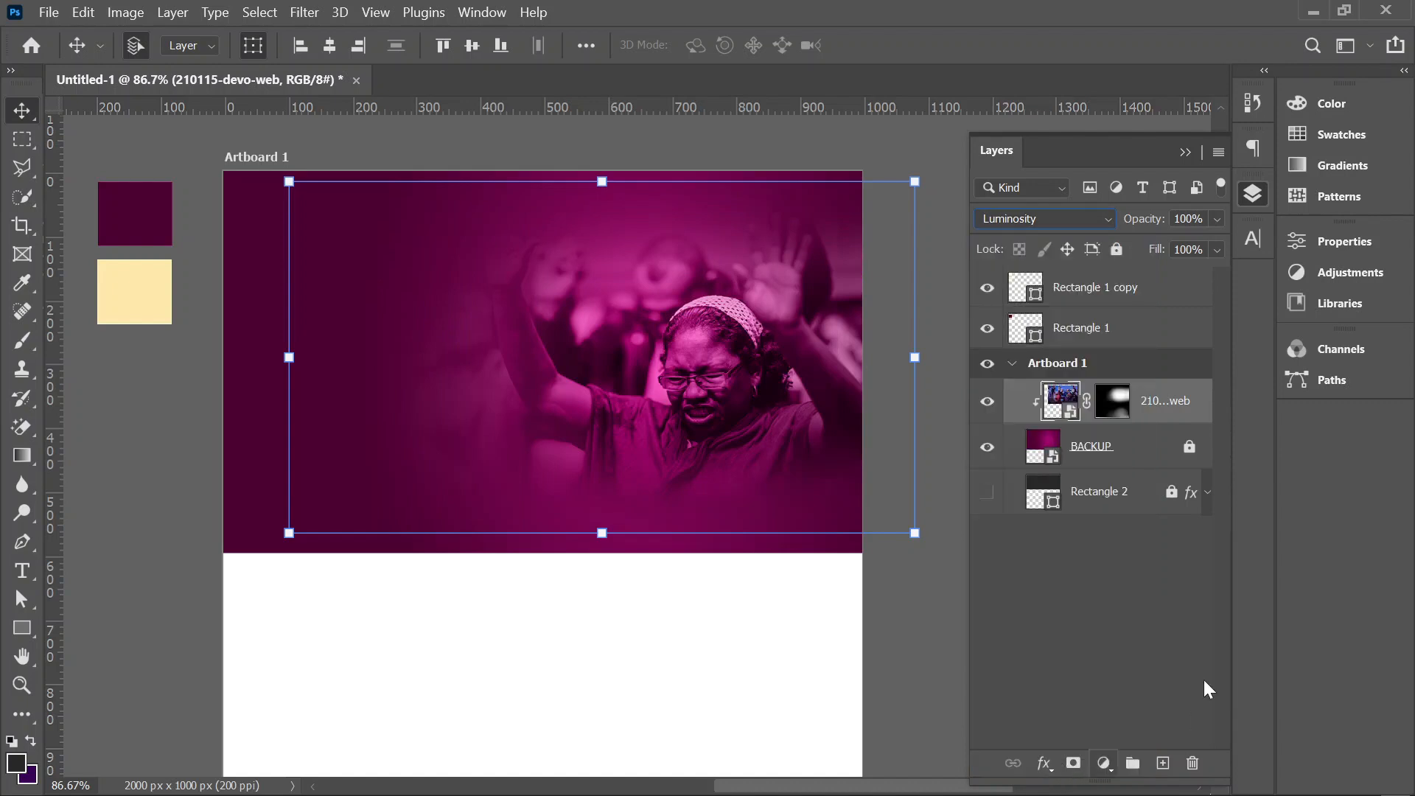
{"action": "left_click", "coordinate": [1118, 250]}
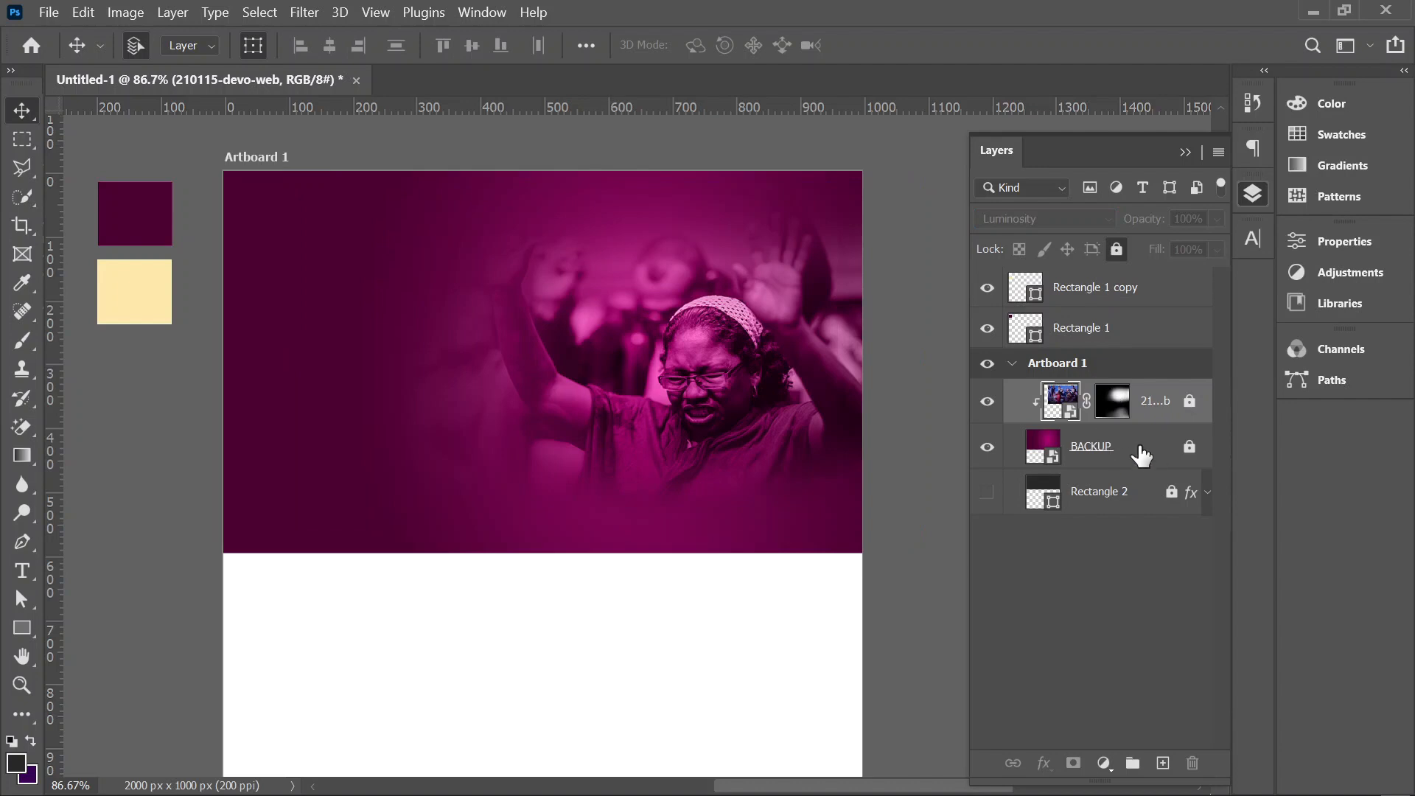
Step: Add the MIMSHACH ANNUAL THANKSGIVING title text on the banner, with the church logo above it and the cross music icon beside ANNUAL
{"action": "scroll", "coordinate": [832, 317], "scroll_direction": "down", "scroll_amount": 2}
{"action": "left_click_drag", "start_coordinate": [780, 342], "coordinate": [724, 293]}
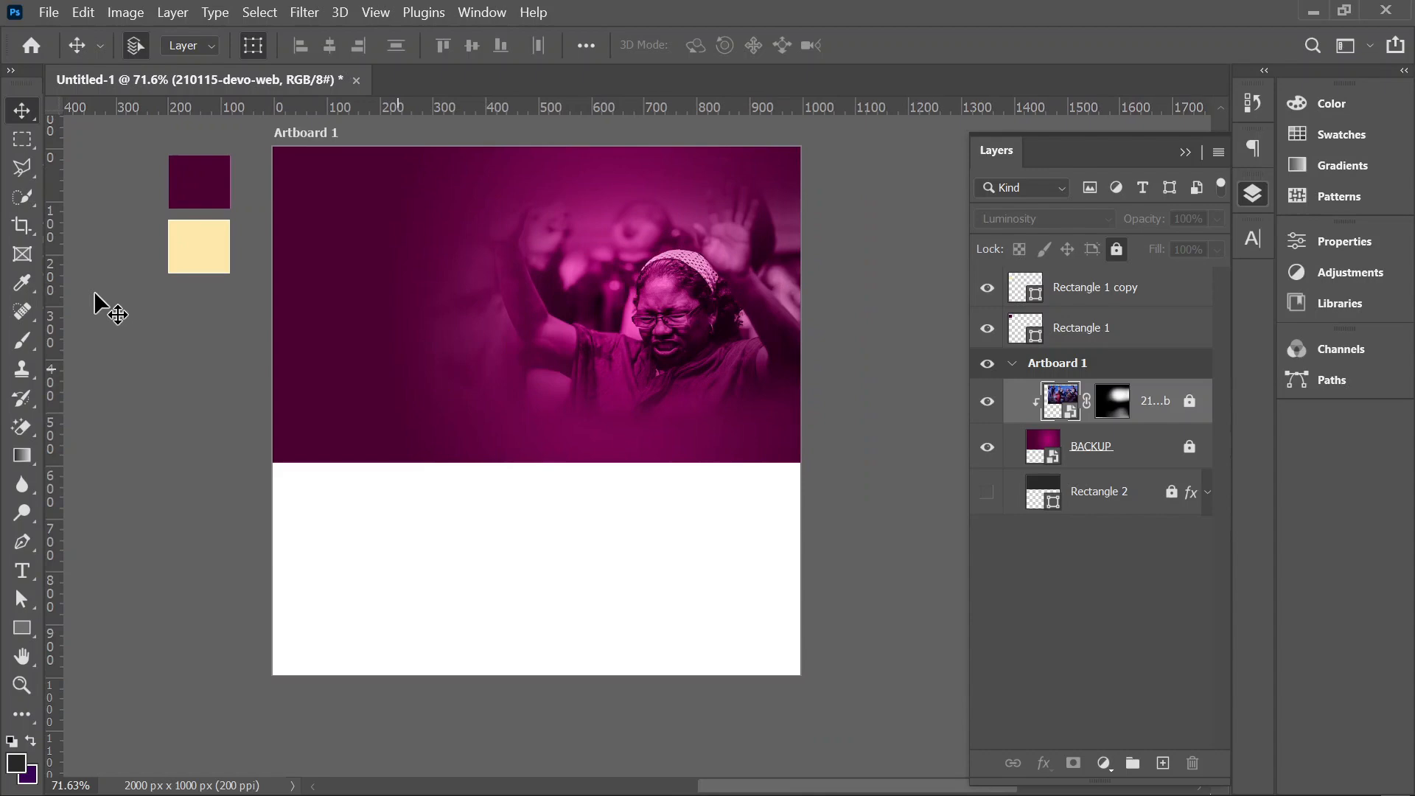
{"action": "left_click", "coordinate": [22, 571]}
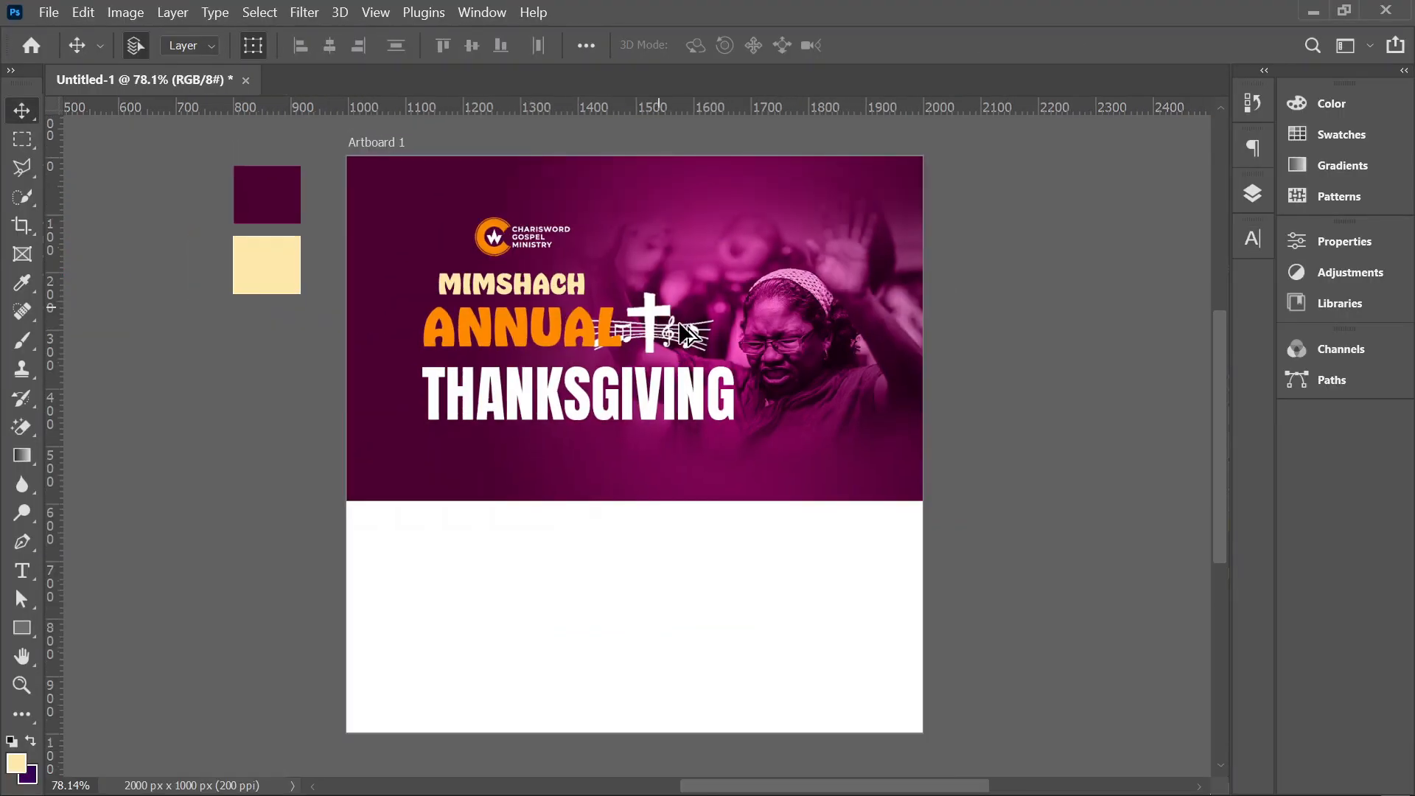
Step: Nudge the THANKSGIVING text up closer to ANNUAL
{"action": "left_click", "coordinate": [653, 413]}
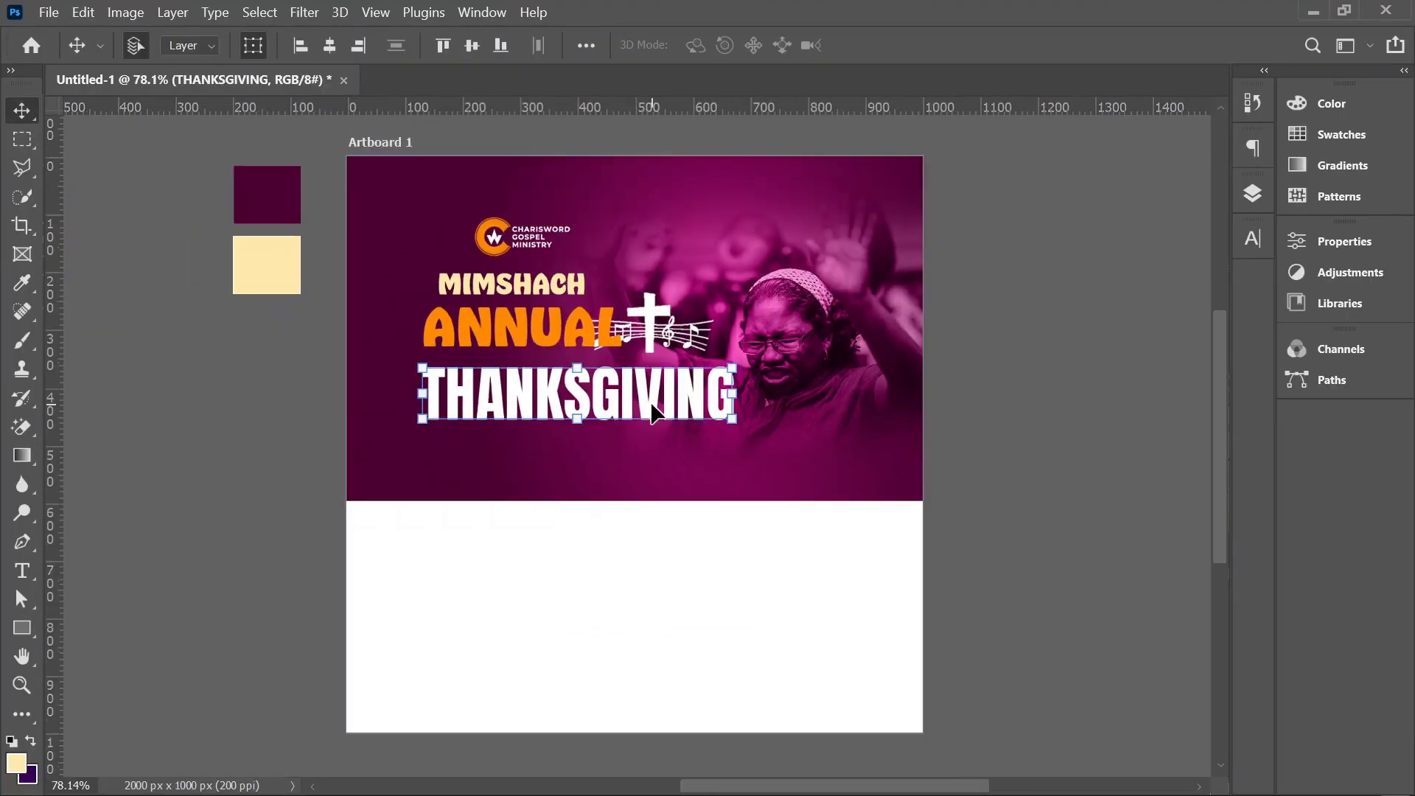
{"action": "key", "text": "shift+Up"}
{"action": "left_click", "coordinate": [1004, 401]}
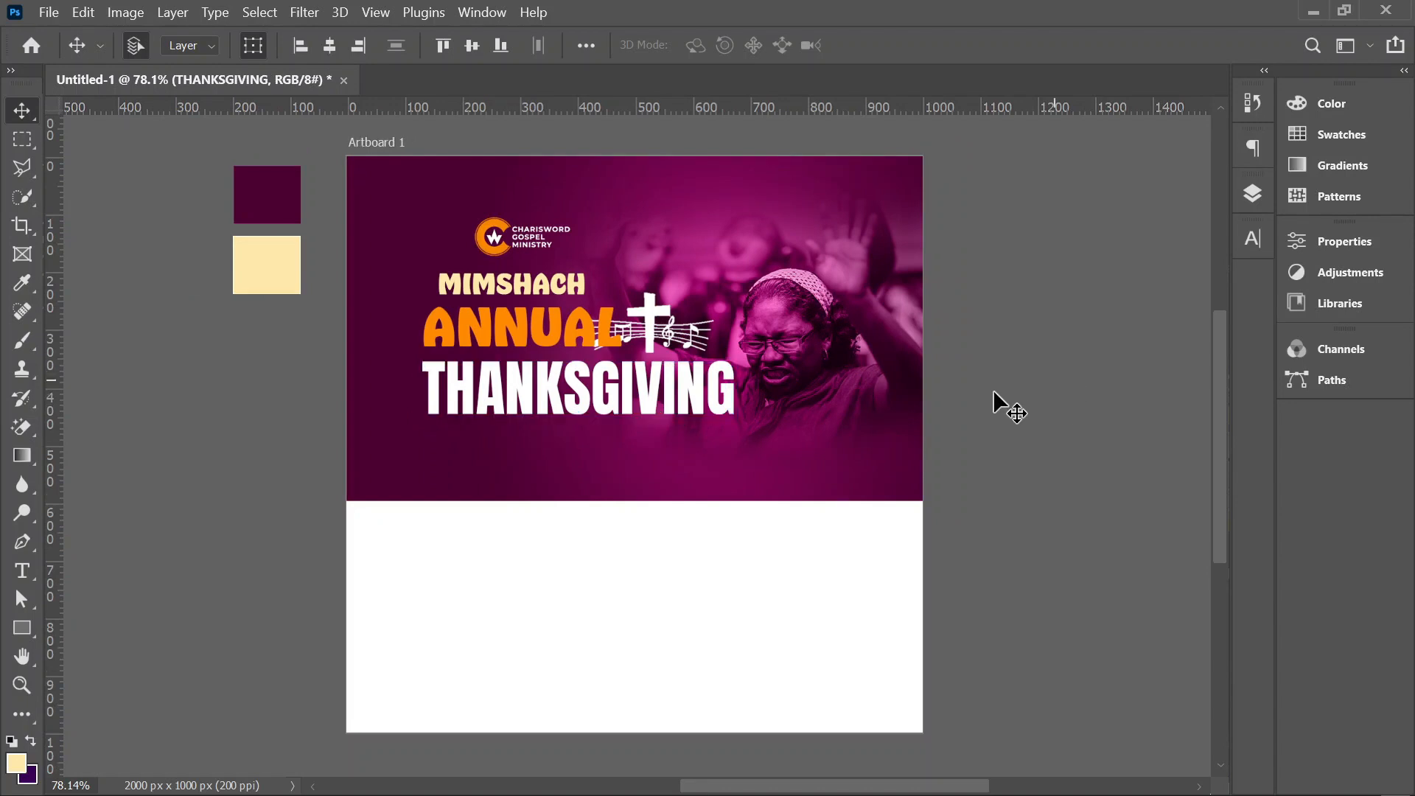
Step: Duplicate the MIMSHACH text into the white area below the banner and recolor the copy with maroon sampled from the banner
{"action": "scroll", "coordinate": [728, 391], "scroll_direction": "down", "scroll_amount": 1}
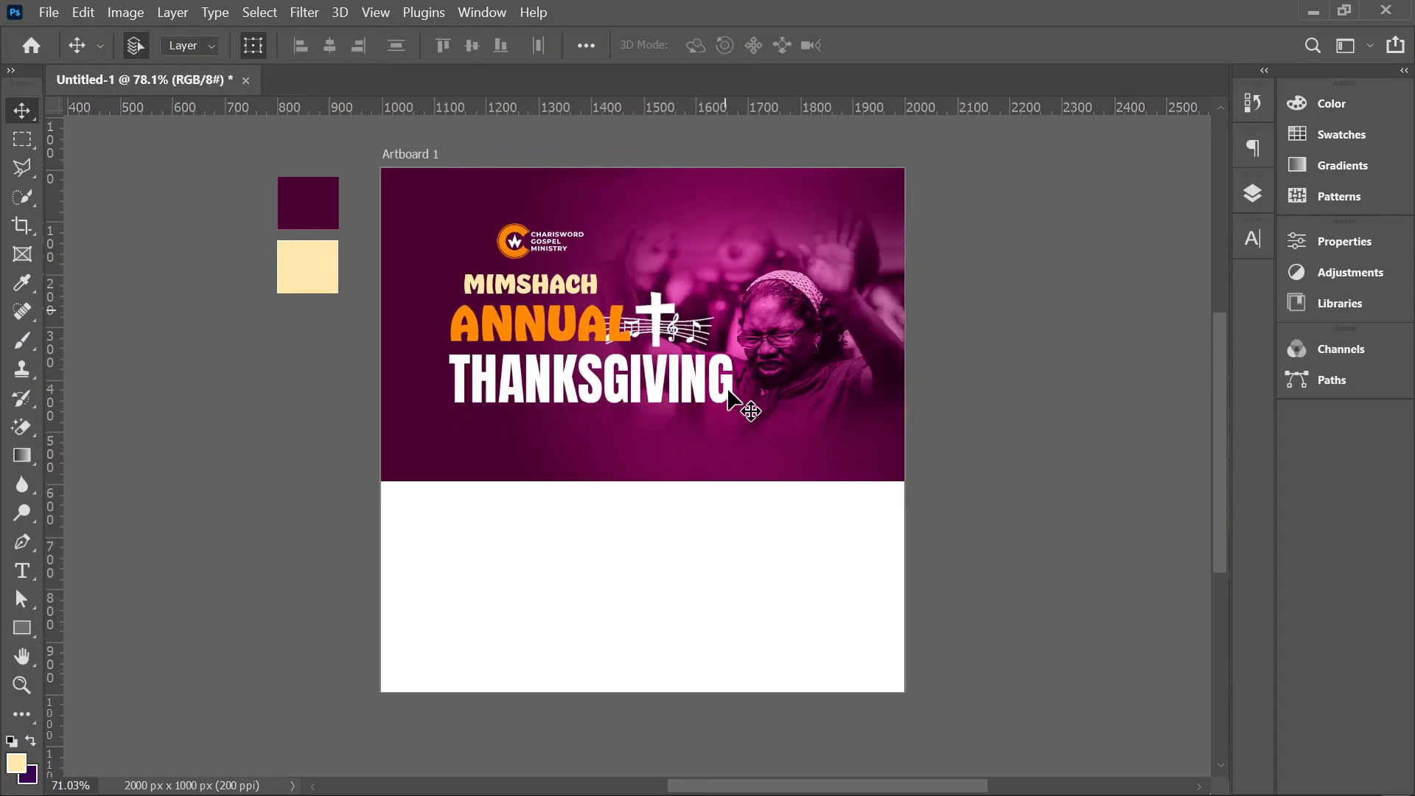
{"action": "left_click_drag", "start_coordinate": [728, 397], "coordinate": [740, 358]}
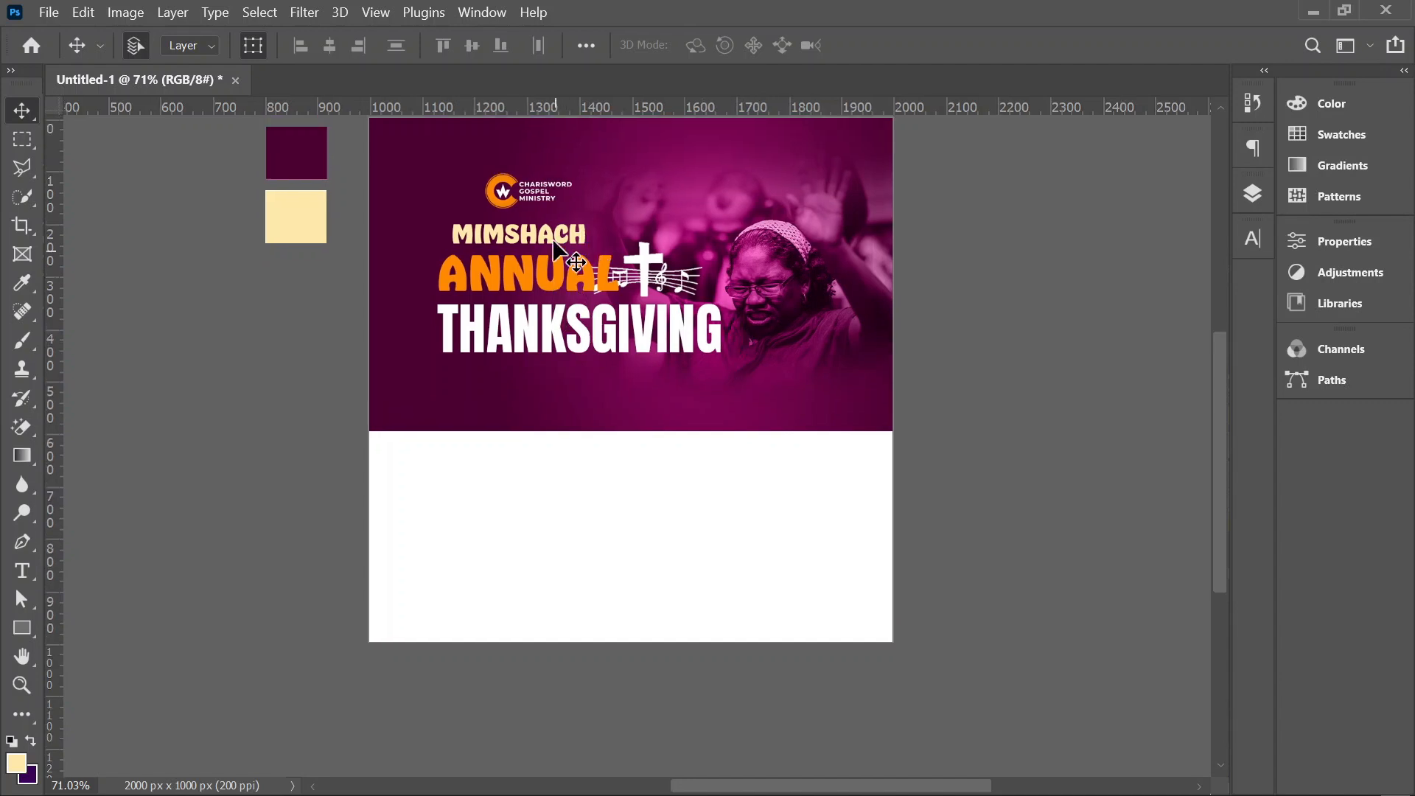
{"action": "left_click_drag", "start_coordinate": [556, 250], "coordinate": [564, 504]}
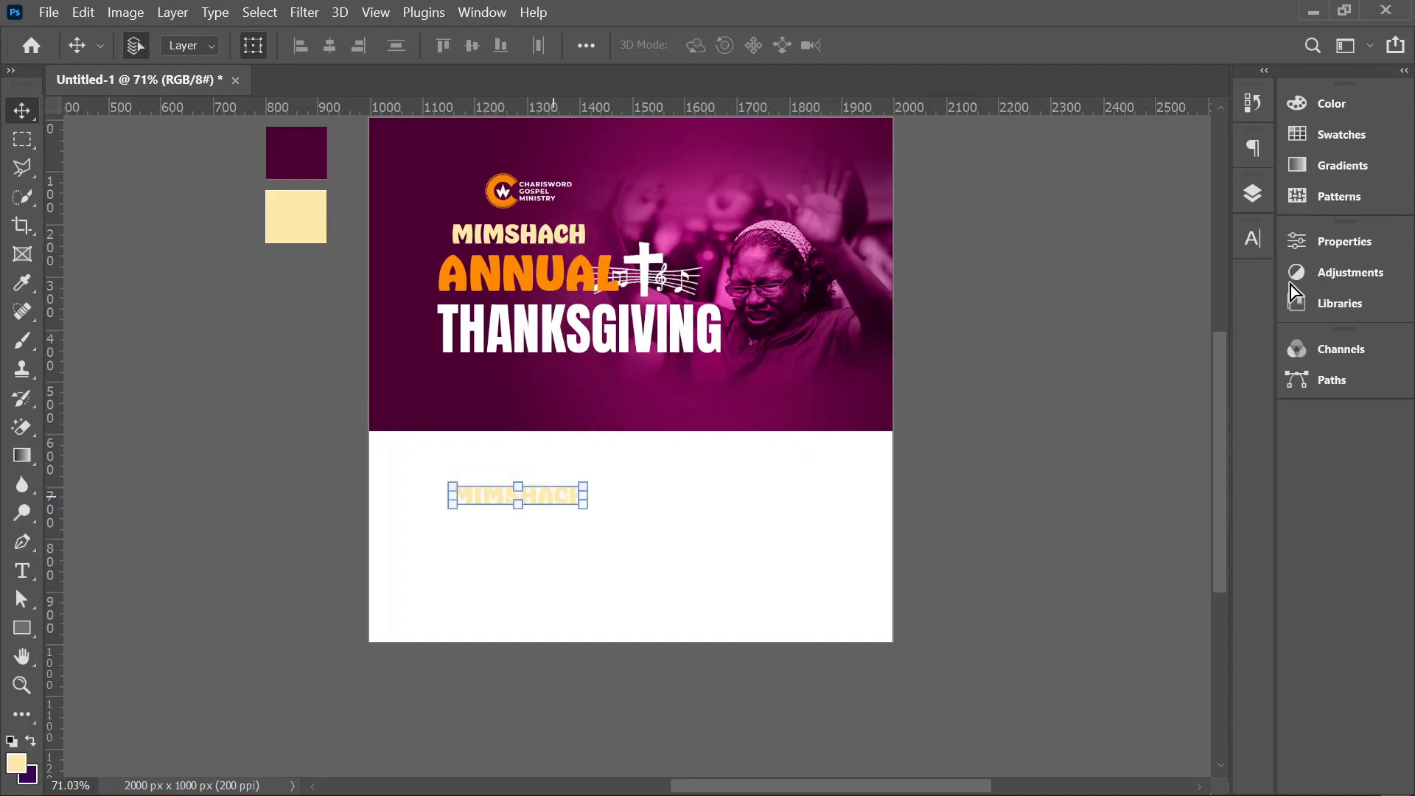
{"action": "left_click", "coordinate": [1253, 236]}
{"action": "left_click", "coordinate": [1179, 365]}
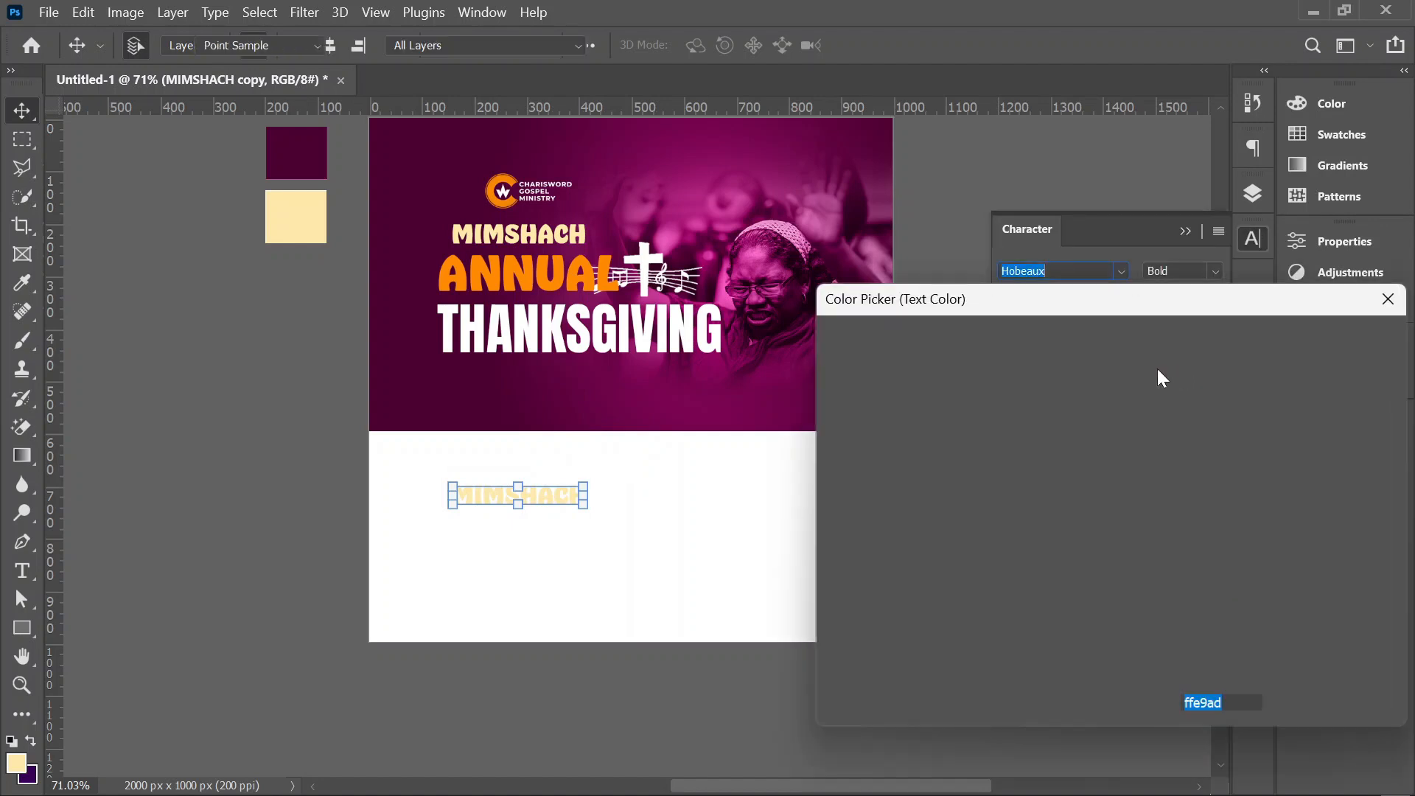
{"action": "left_click", "coordinate": [600, 389]}
{"action": "left_click", "coordinate": [1321, 343]}
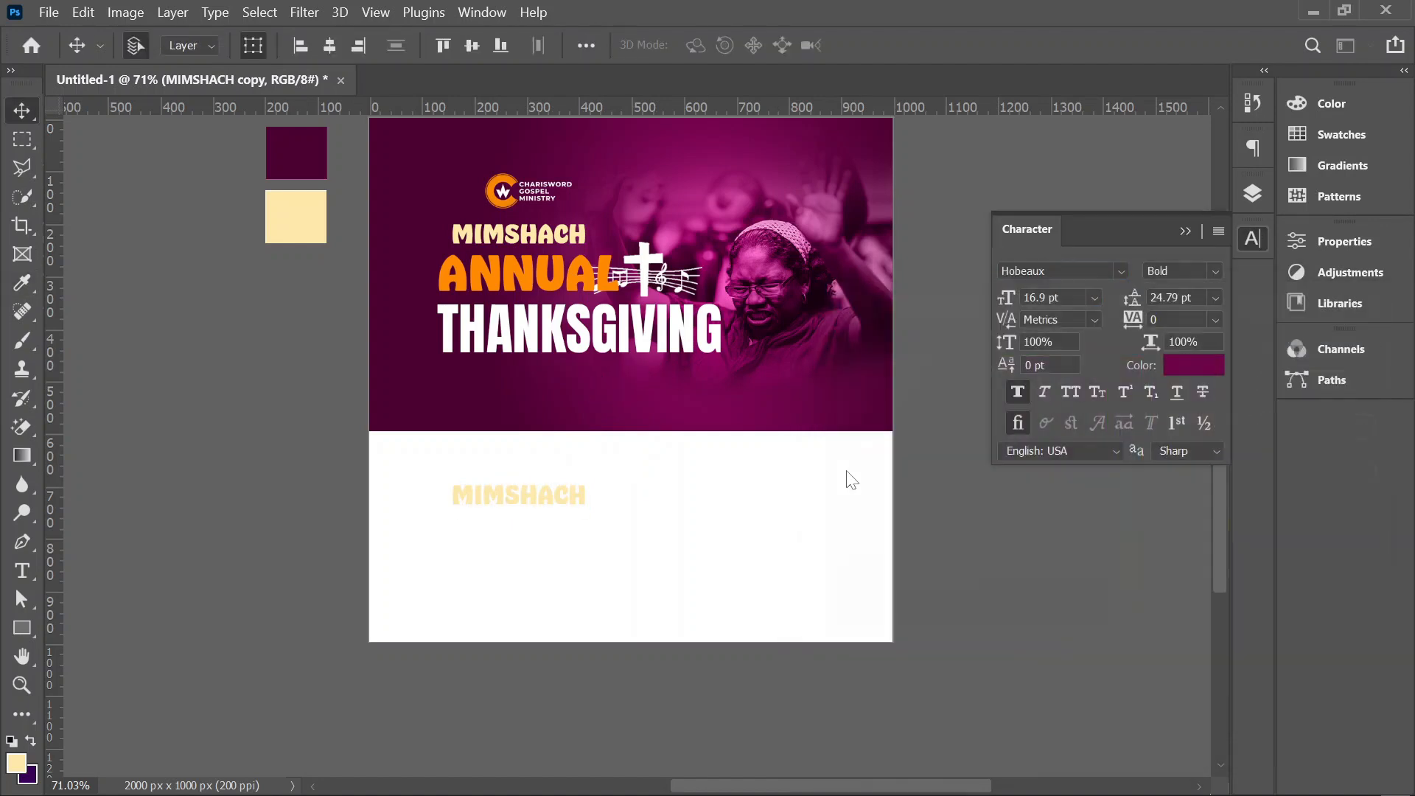
Step: Change the copy to LET EVERYTHING THAT HAS BREATH PRAISE THE LORD on two lines in Montserrat SemiBold, 10.01 pt with 11 pt leading
{"action": "left_click", "coordinate": [1121, 271]}
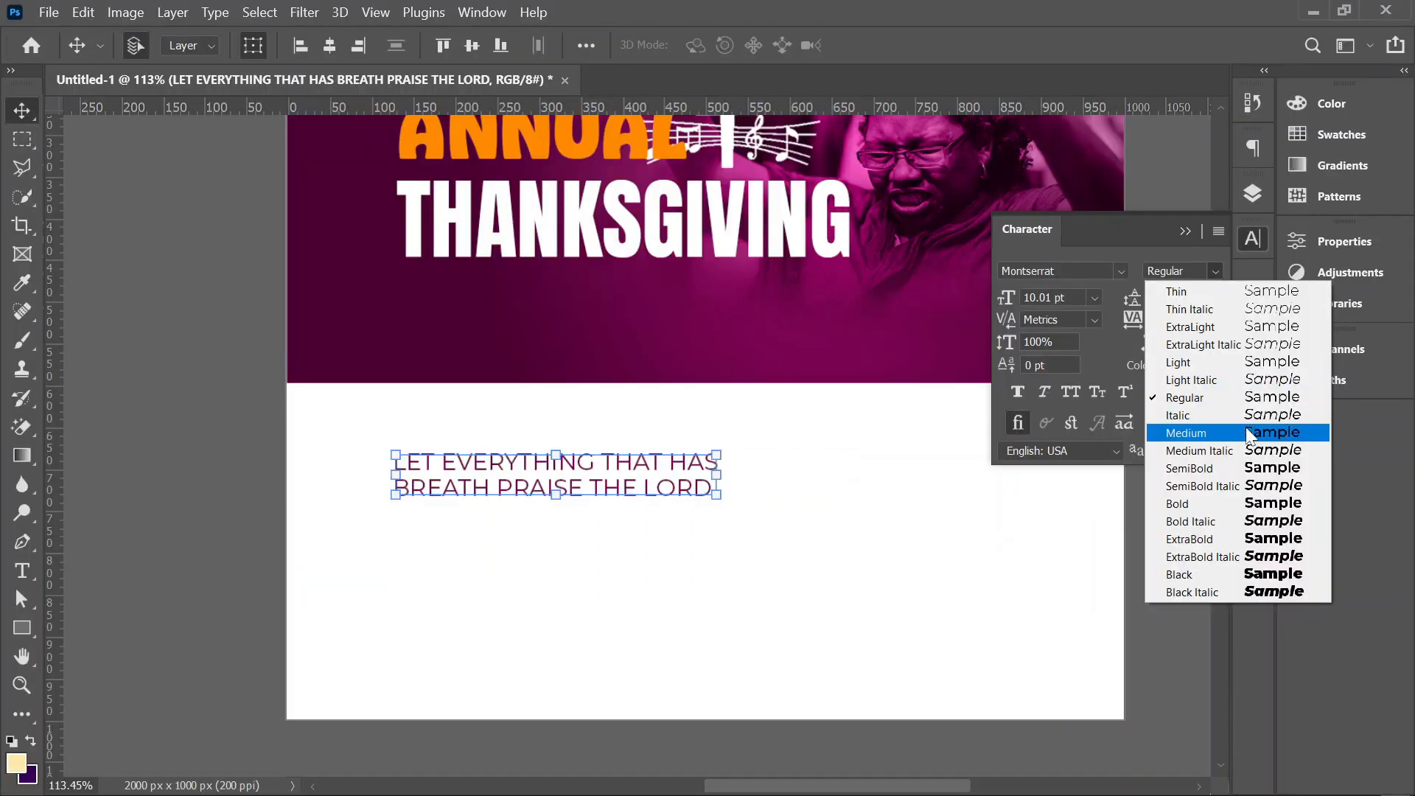
{"action": "left_click", "coordinate": [1222, 464]}
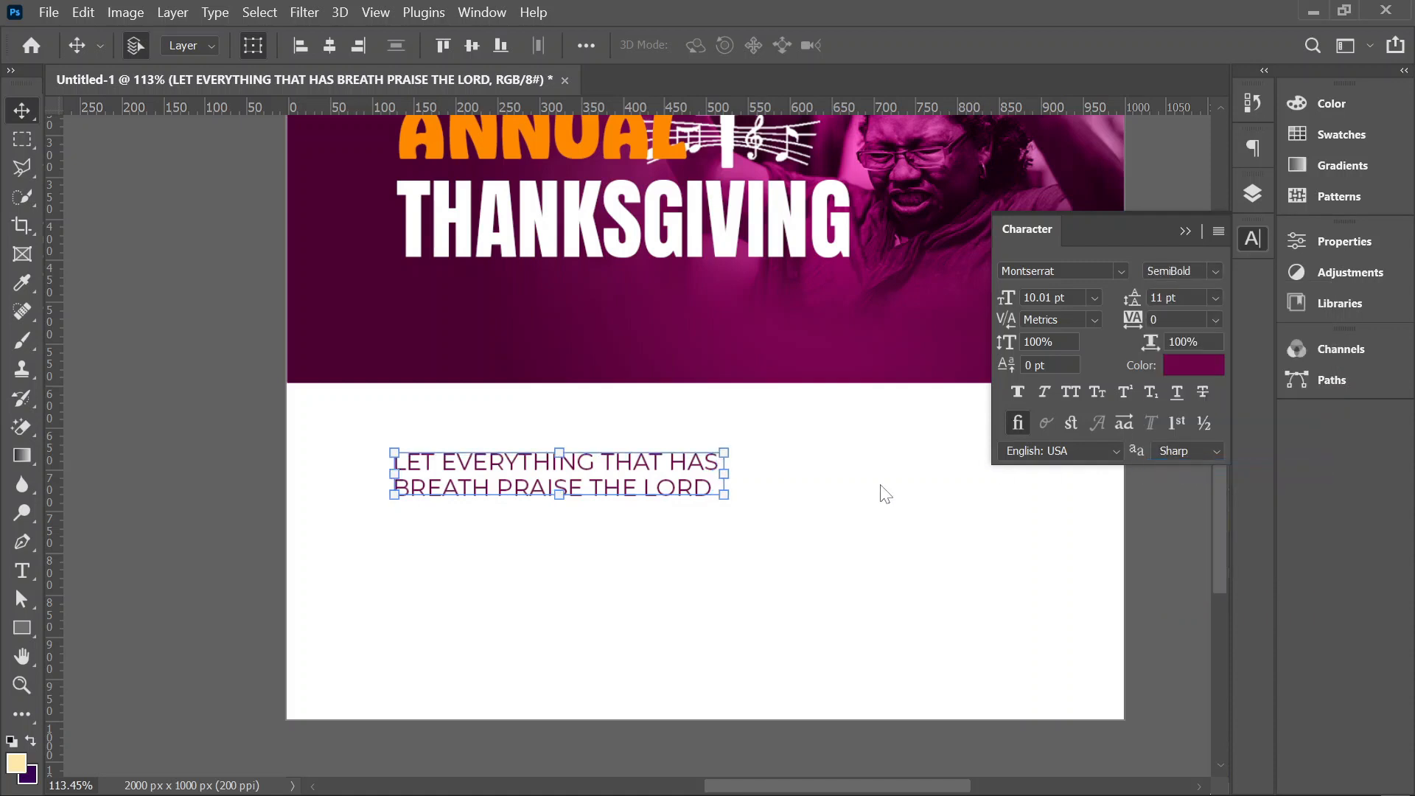
{"action": "left_click", "coordinate": [838, 485]}
Step: Move the LET EVERYTHING THAT HAS BREATH PRAISE THE LORD text slightly up, closer to the banner
{"action": "scroll", "coordinate": [587, 450], "scroll_direction": "up", "scroll_amount": 1}
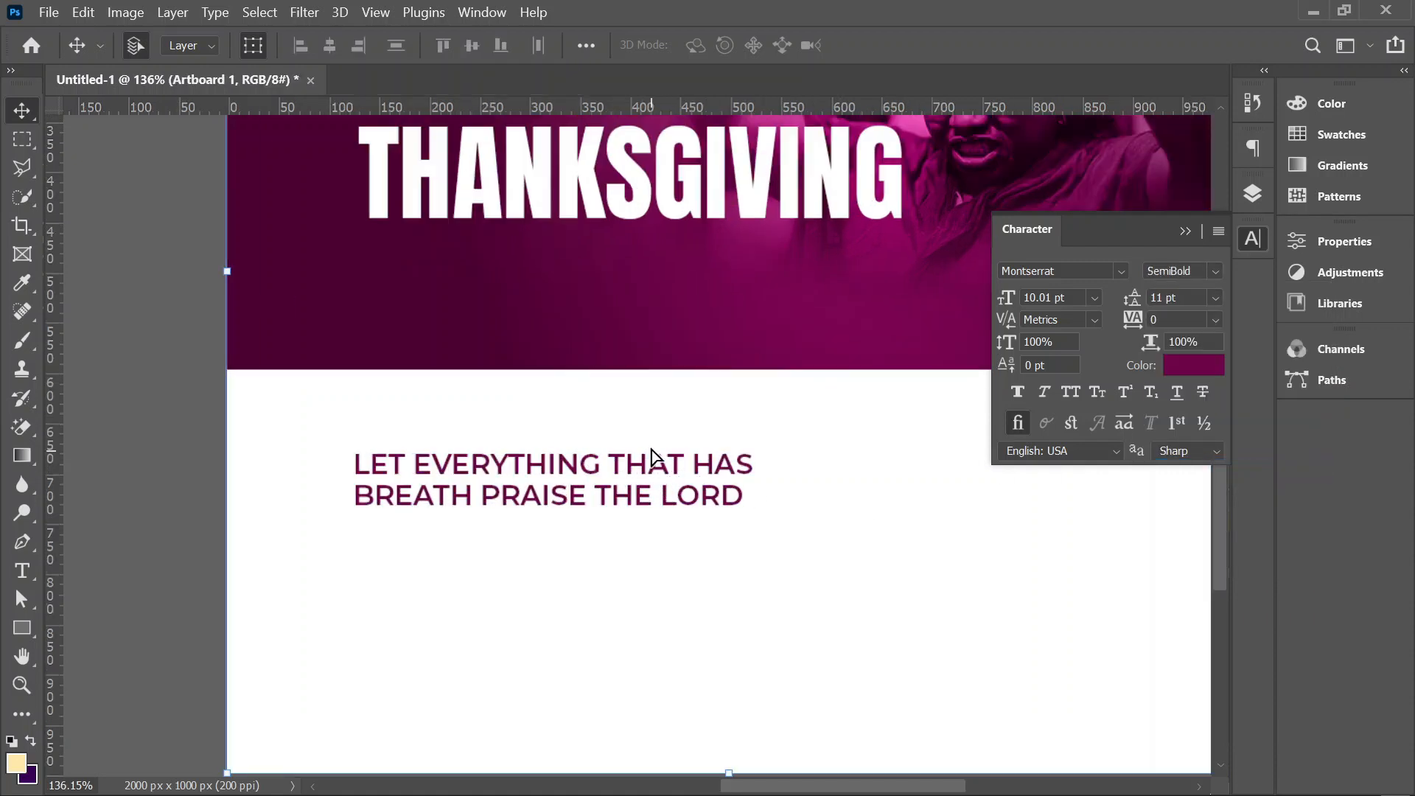
{"action": "left_click_drag", "start_coordinate": [651, 457], "coordinate": [597, 412]}
{"action": "scroll", "coordinate": [642, 475], "scroll_direction": "down", "scroll_amount": 2}
{"action": "key", "text": "ctrl+z"}
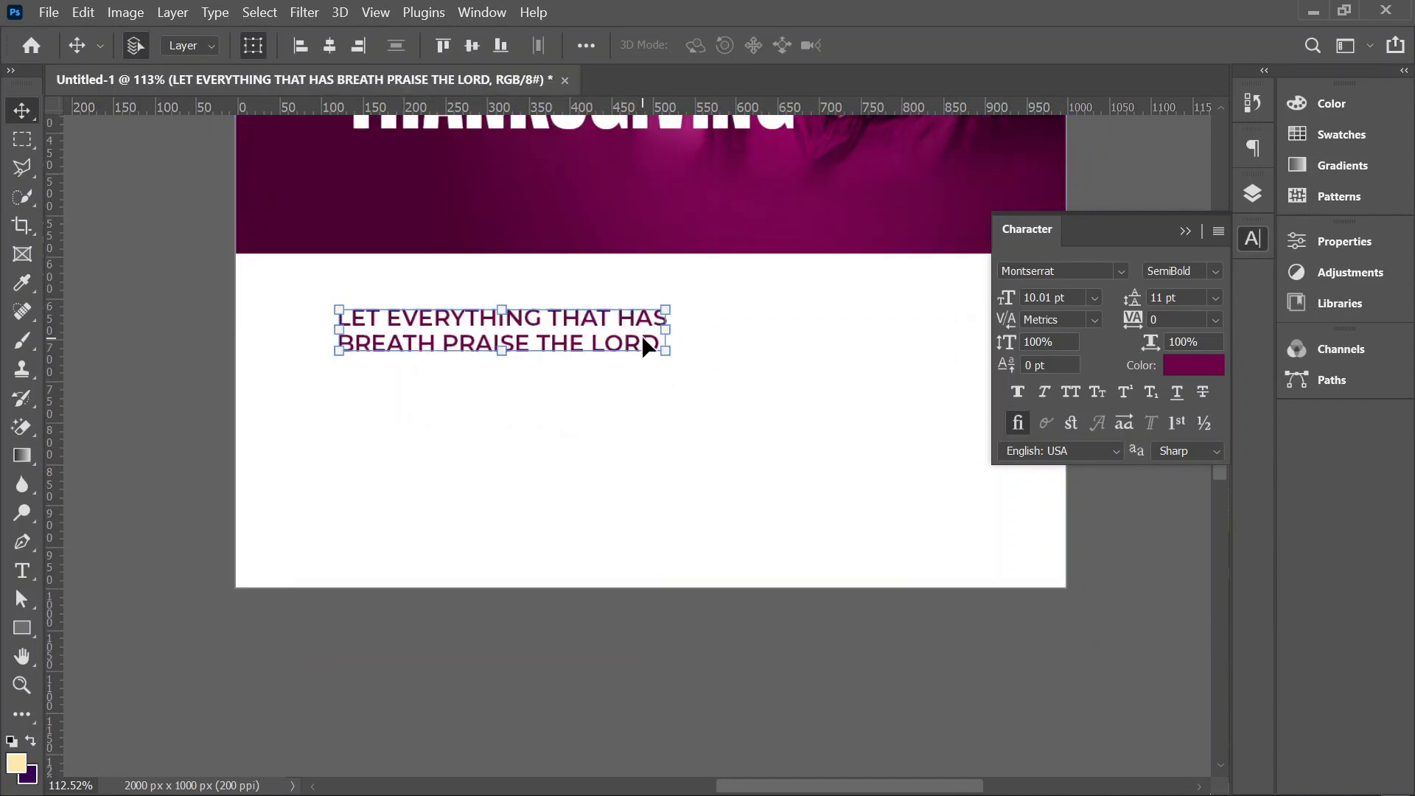
Step: Duplicate the verse text directly below itself and change the copy to Praise The Lord
{"action": "left_click_drag", "start_coordinate": [643, 339], "coordinate": [641, 411]}
{"action": "double_click", "coordinate": [641, 411]}
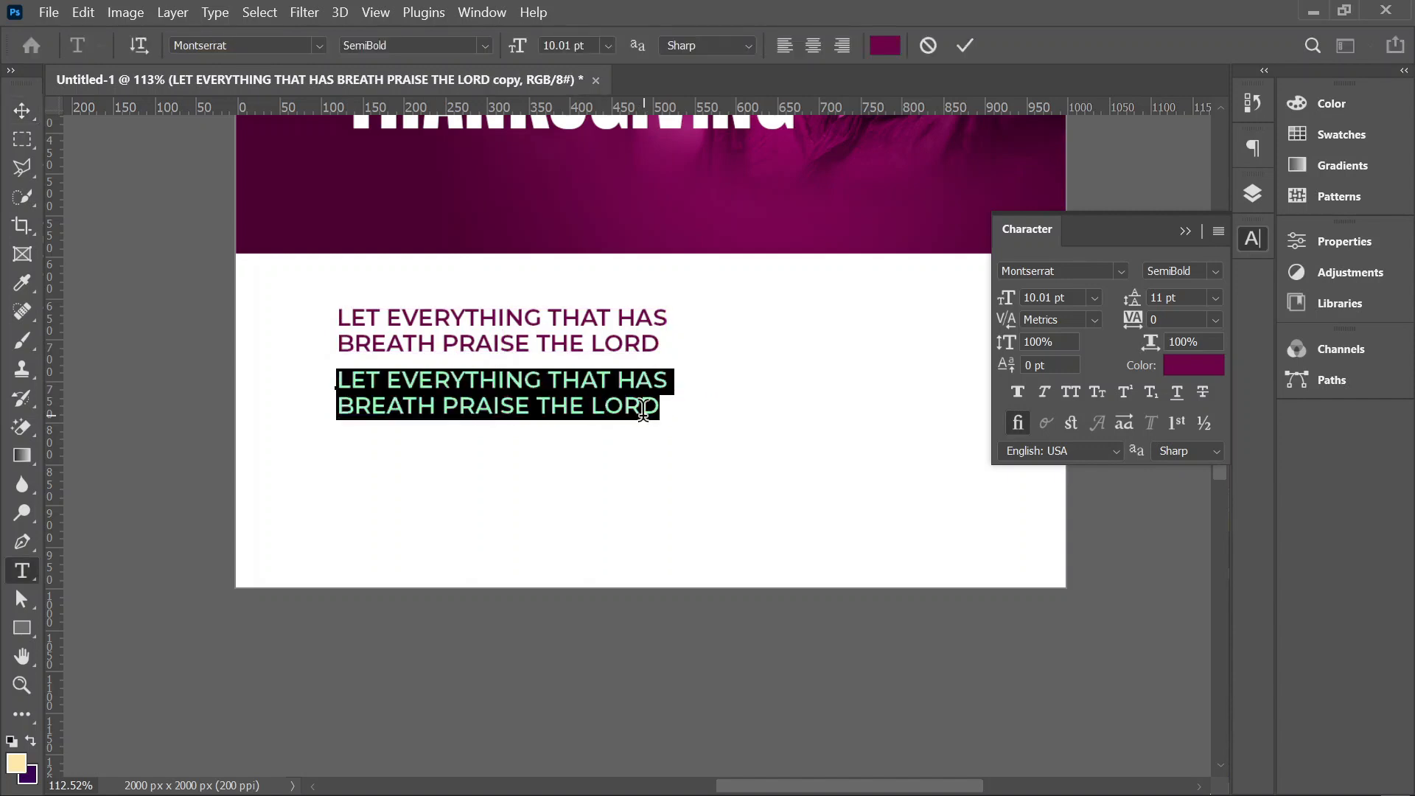
{"action": "type", "text": "p"}
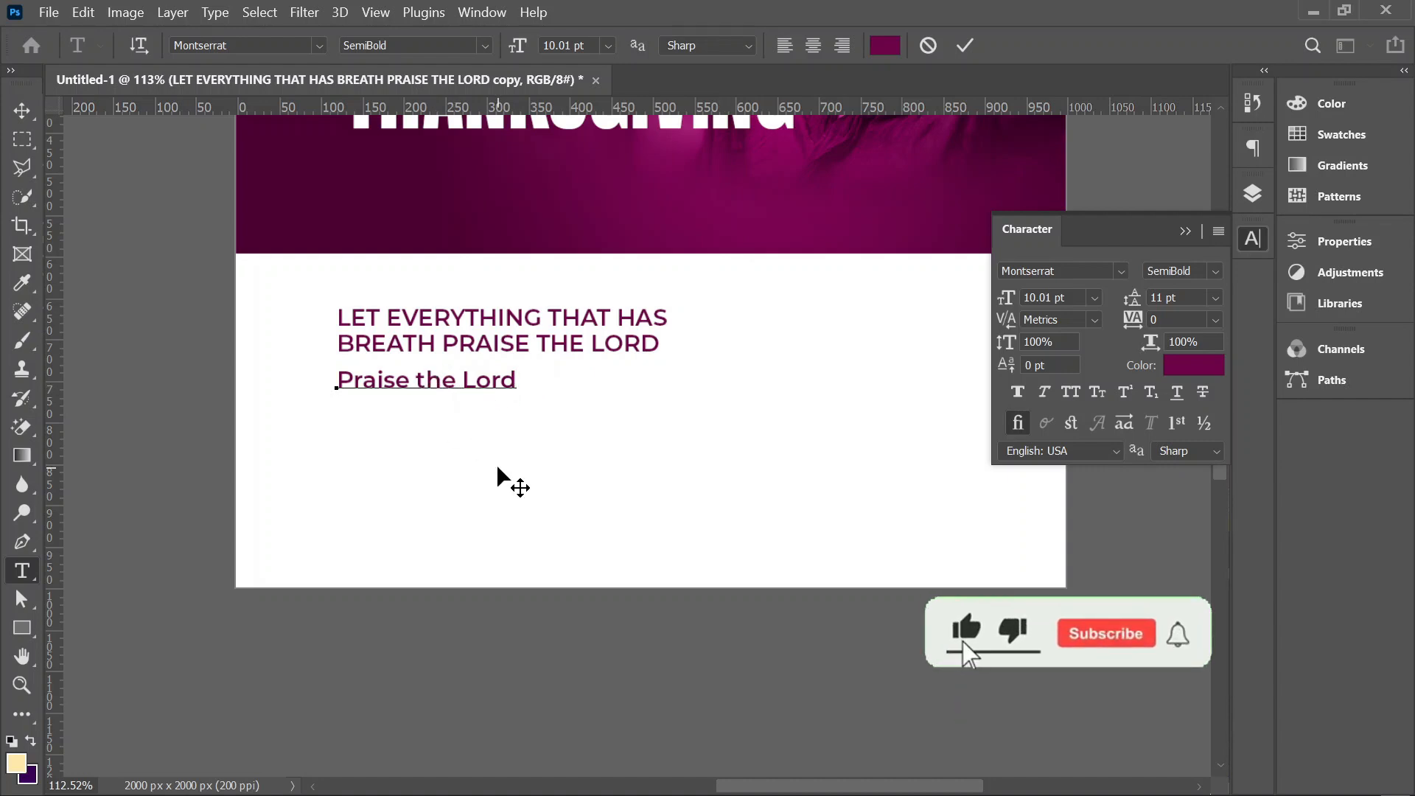
{"action": "key", "text": "Delete"}
{"action": "type", "text": "T"}
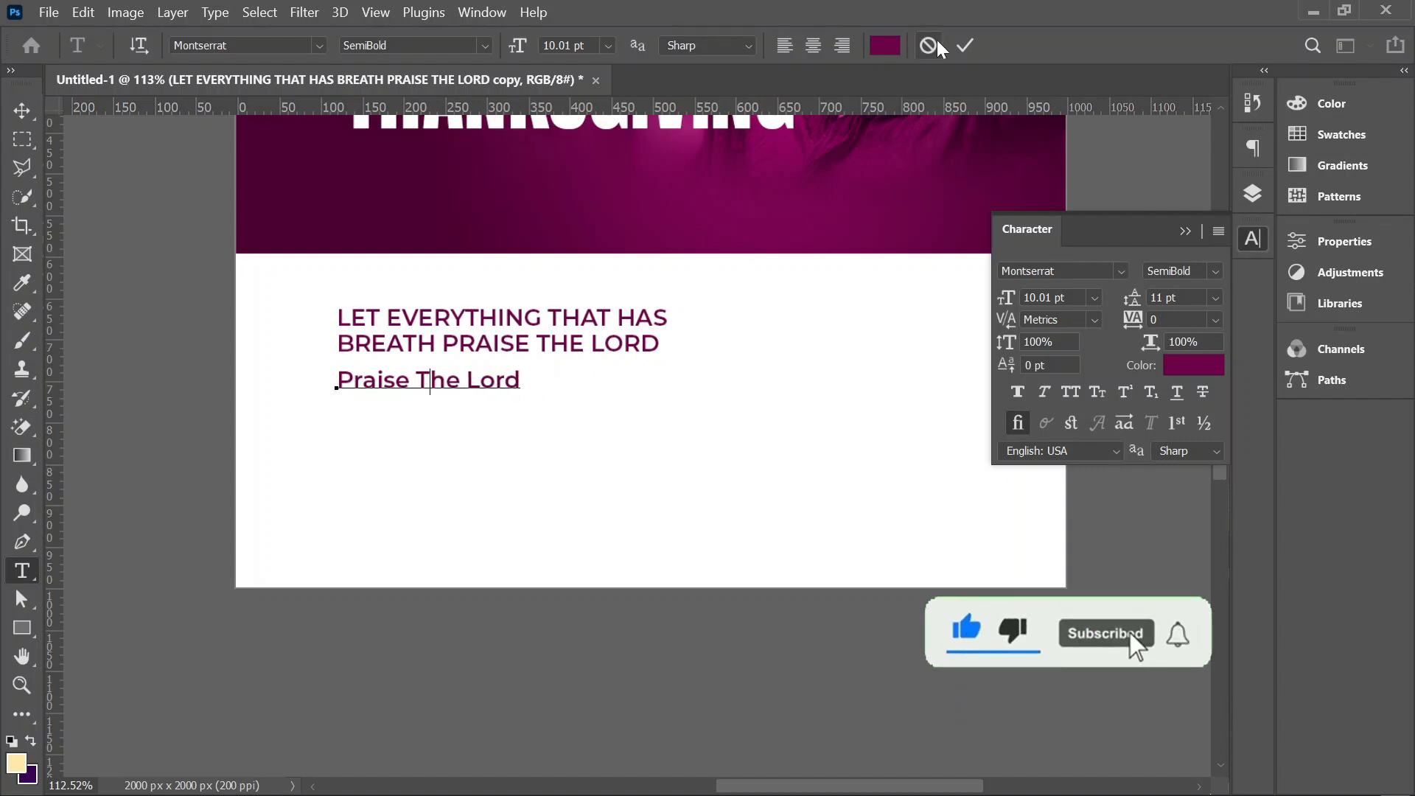
{"action": "left_click", "coordinate": [964, 46]}
Step: Set the Praise The Lord text to Montserrat ExtraBold
{"action": "key", "text": "v"}
{"action": "left_click", "coordinate": [1120, 272]}
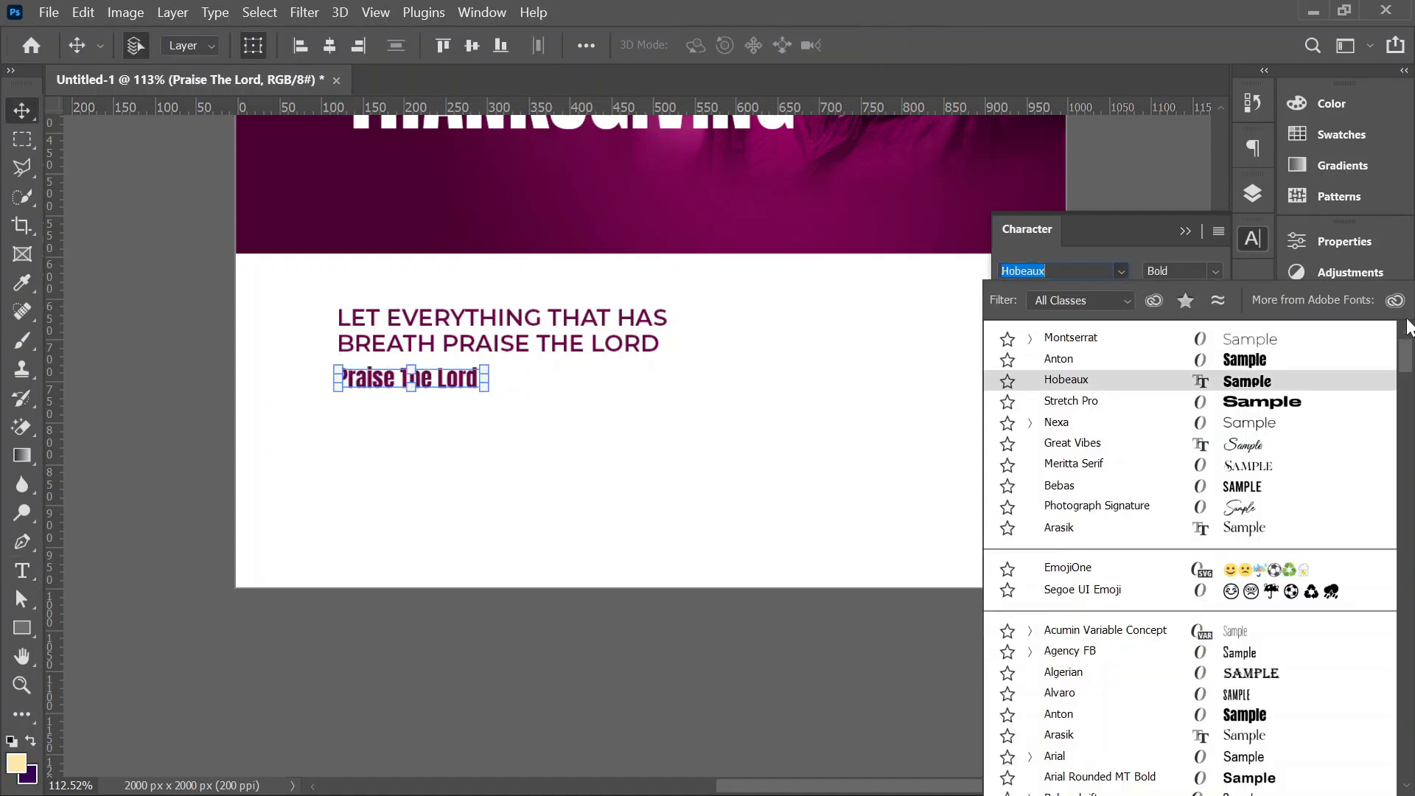
{"action": "left_click", "coordinate": [1214, 270]}
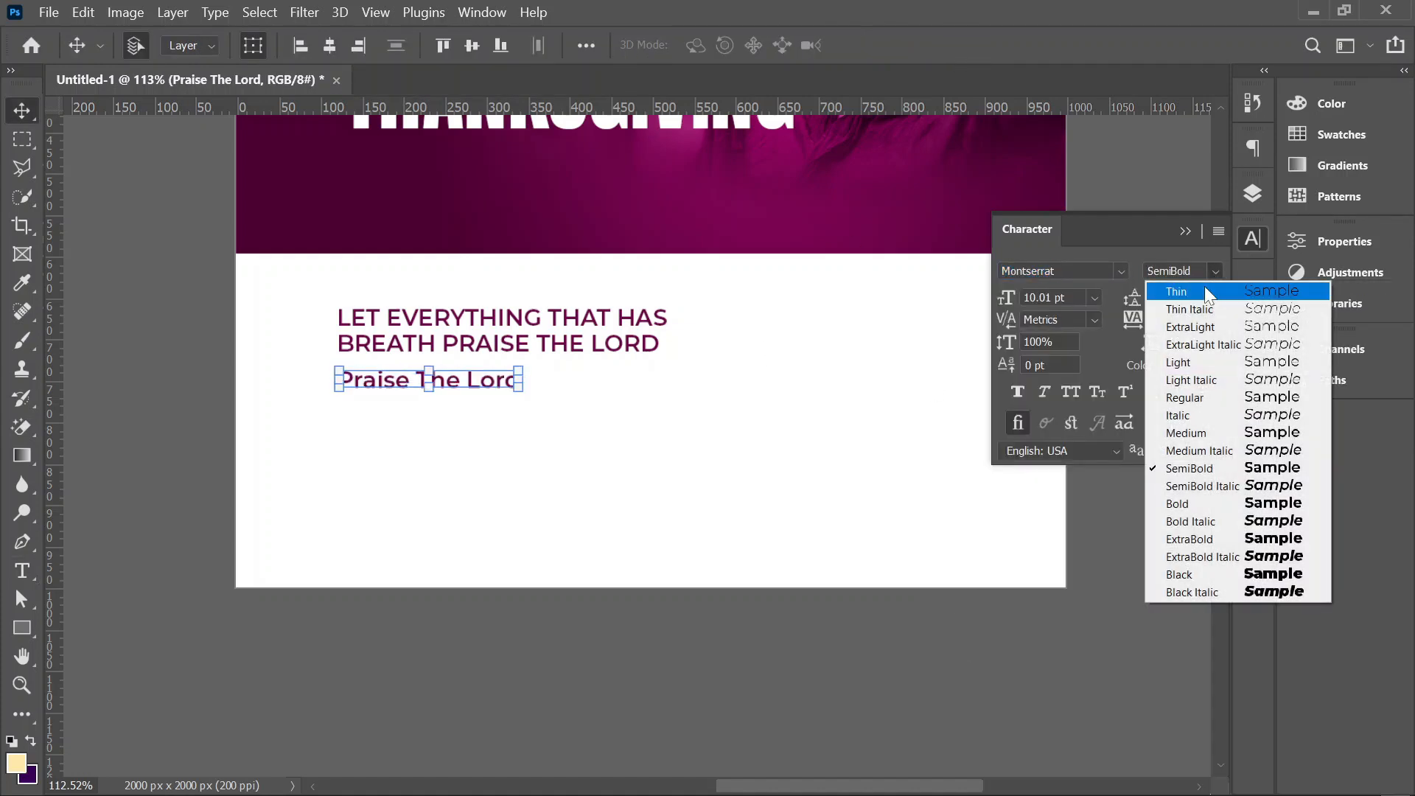
{"action": "left_click", "coordinate": [1209, 539]}
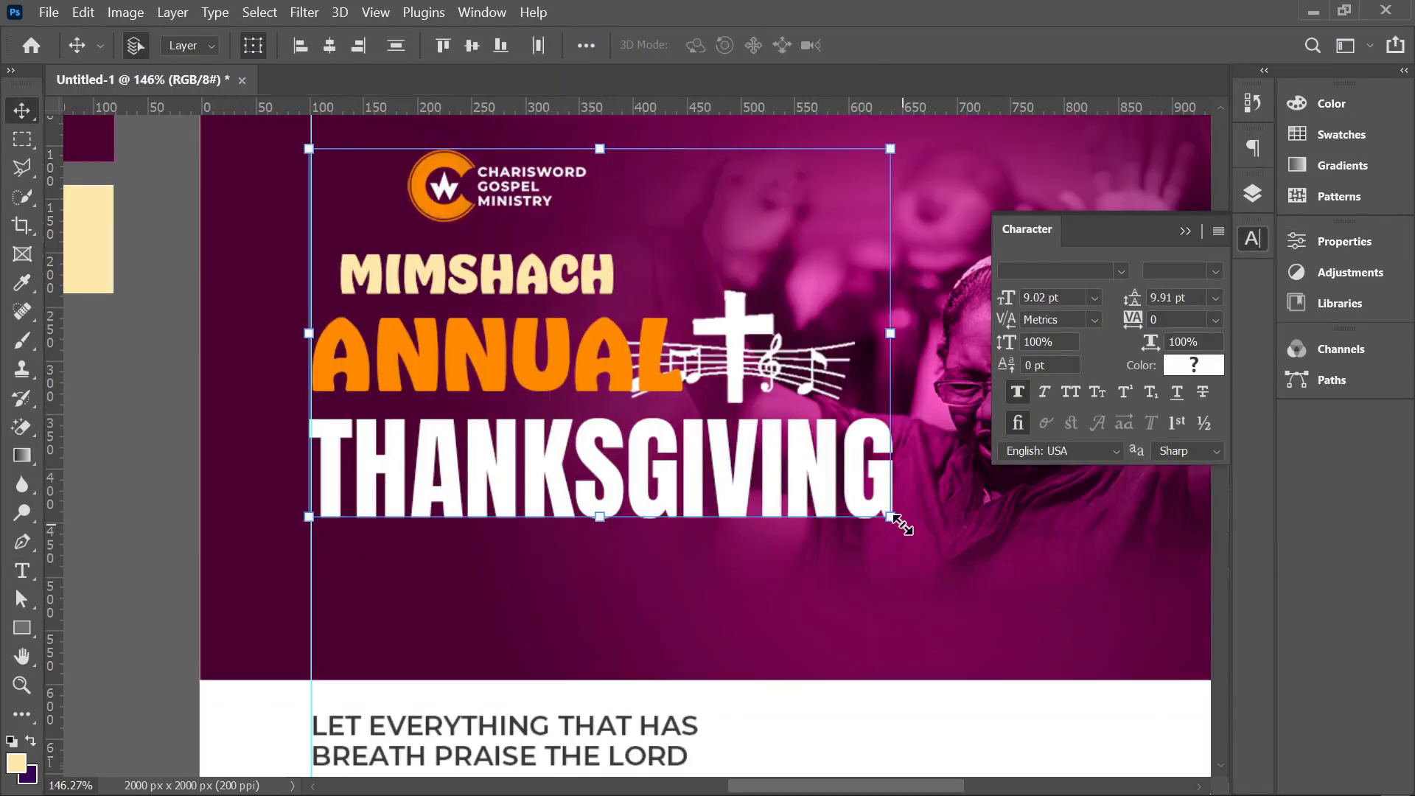
Step: Scale the logo, title texts and cross music icon together to 109.30%, keeping their left edge on the guide
{"action": "left_click_drag", "start_coordinate": [902, 526], "coordinate": [966, 546]}
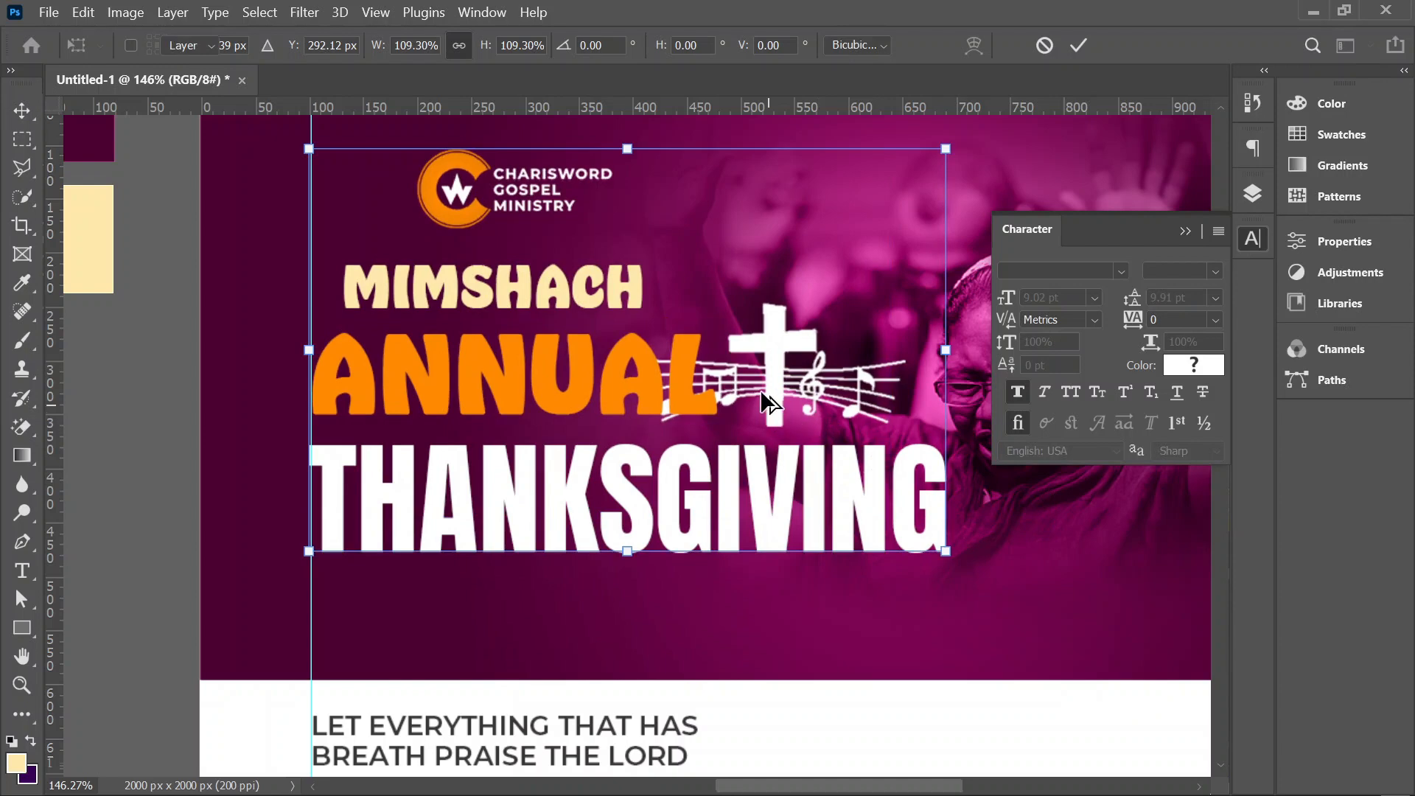
{"action": "scroll", "coordinate": [771, 405], "scroll_direction": "down", "scroll_amount": 3}
{"action": "scroll", "coordinate": [308, 282], "scroll_direction": "down", "scroll_amount": 1}
{"action": "left_click", "coordinate": [1076, 46]}
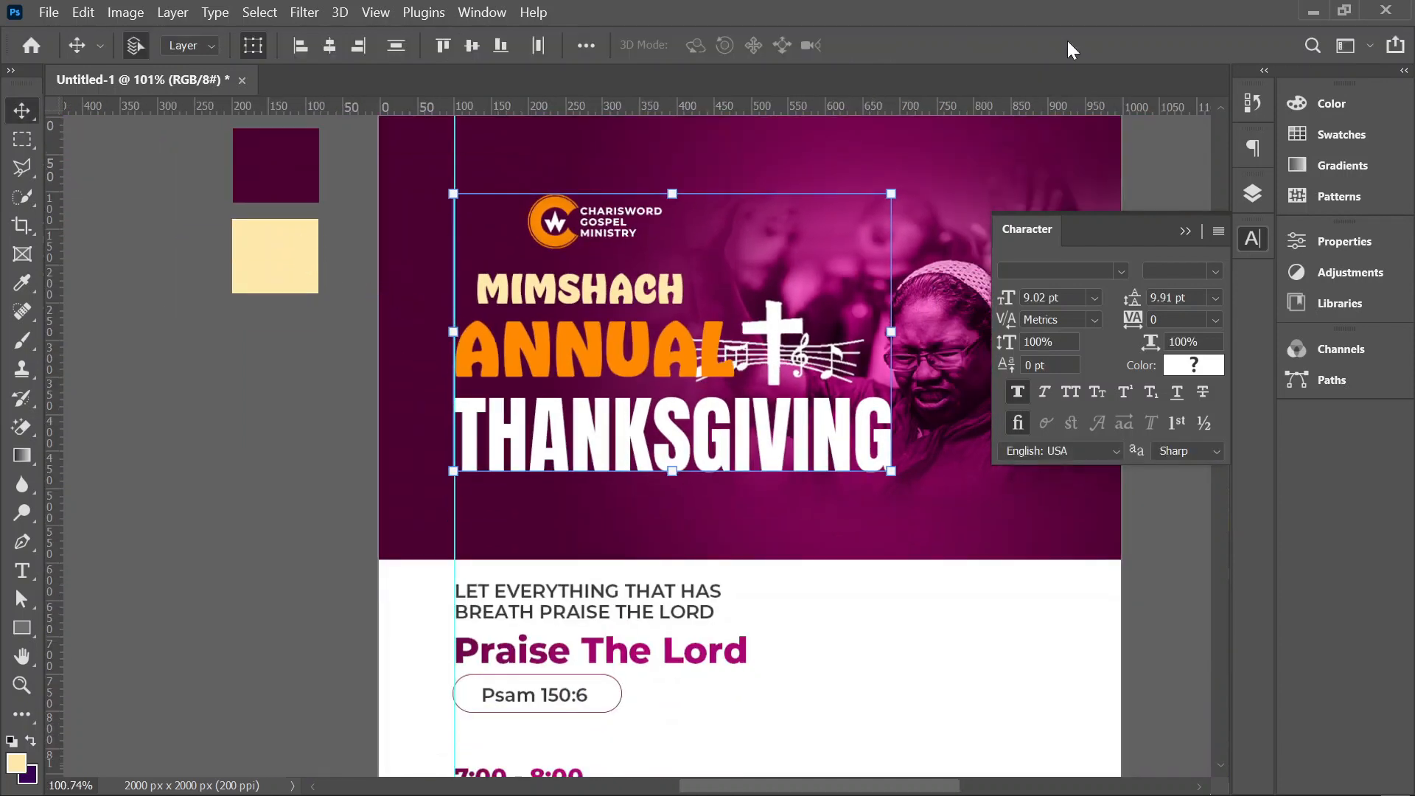
{"action": "scroll", "coordinate": [834, 341], "scroll_direction": "down", "scroll_amount": 2}
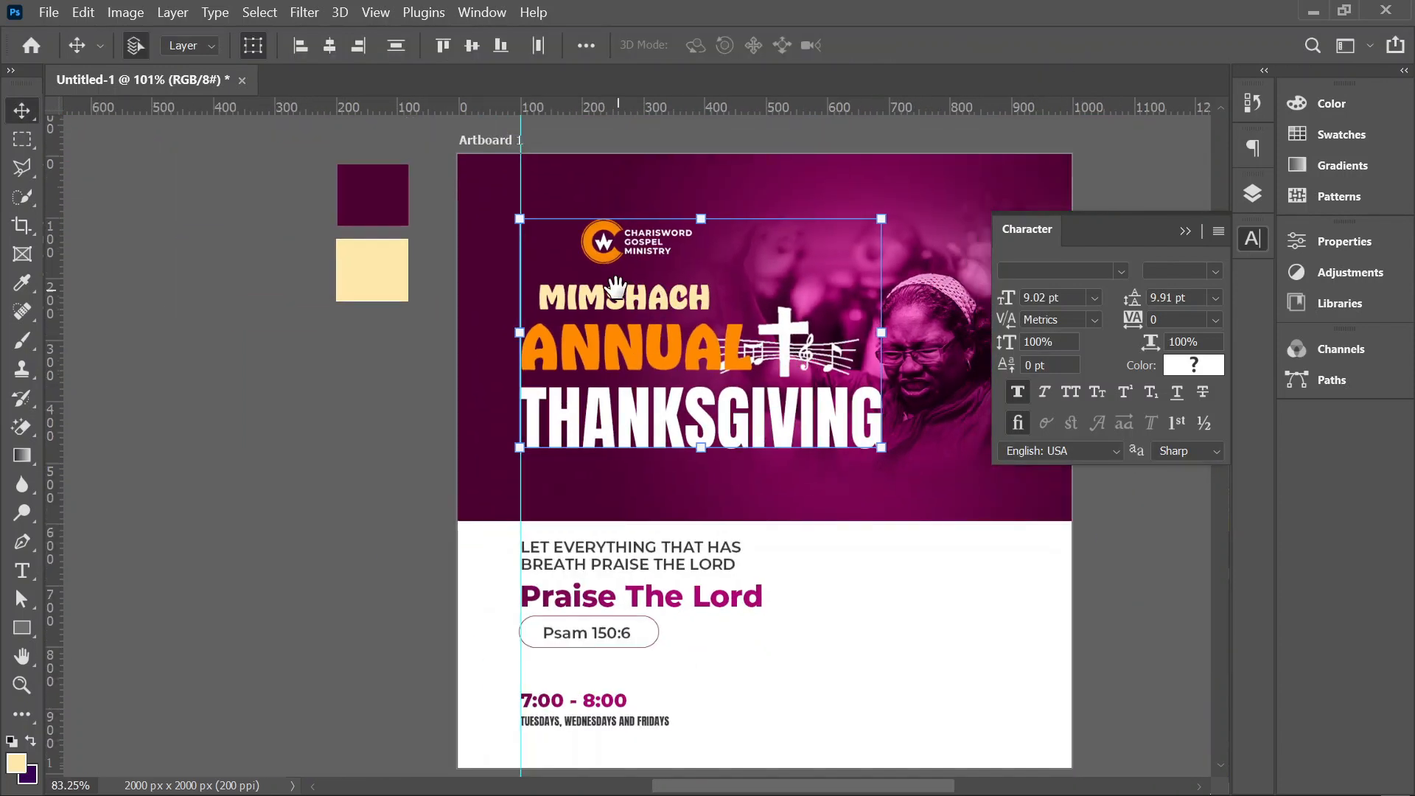
{"action": "scroll", "coordinate": [616, 295], "scroll_direction": "down", "scroll_amount": 2}
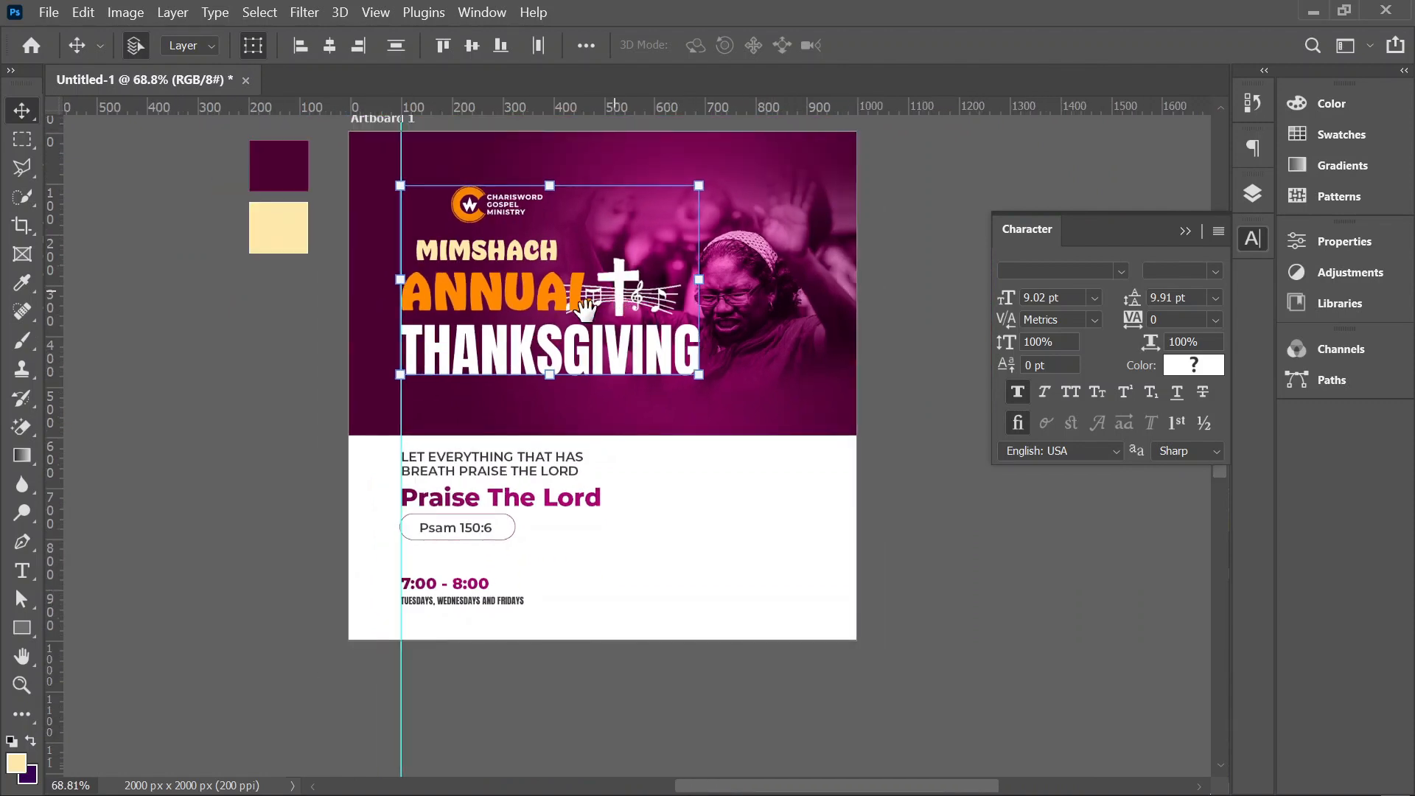
{"action": "left_click", "coordinate": [870, 397]}
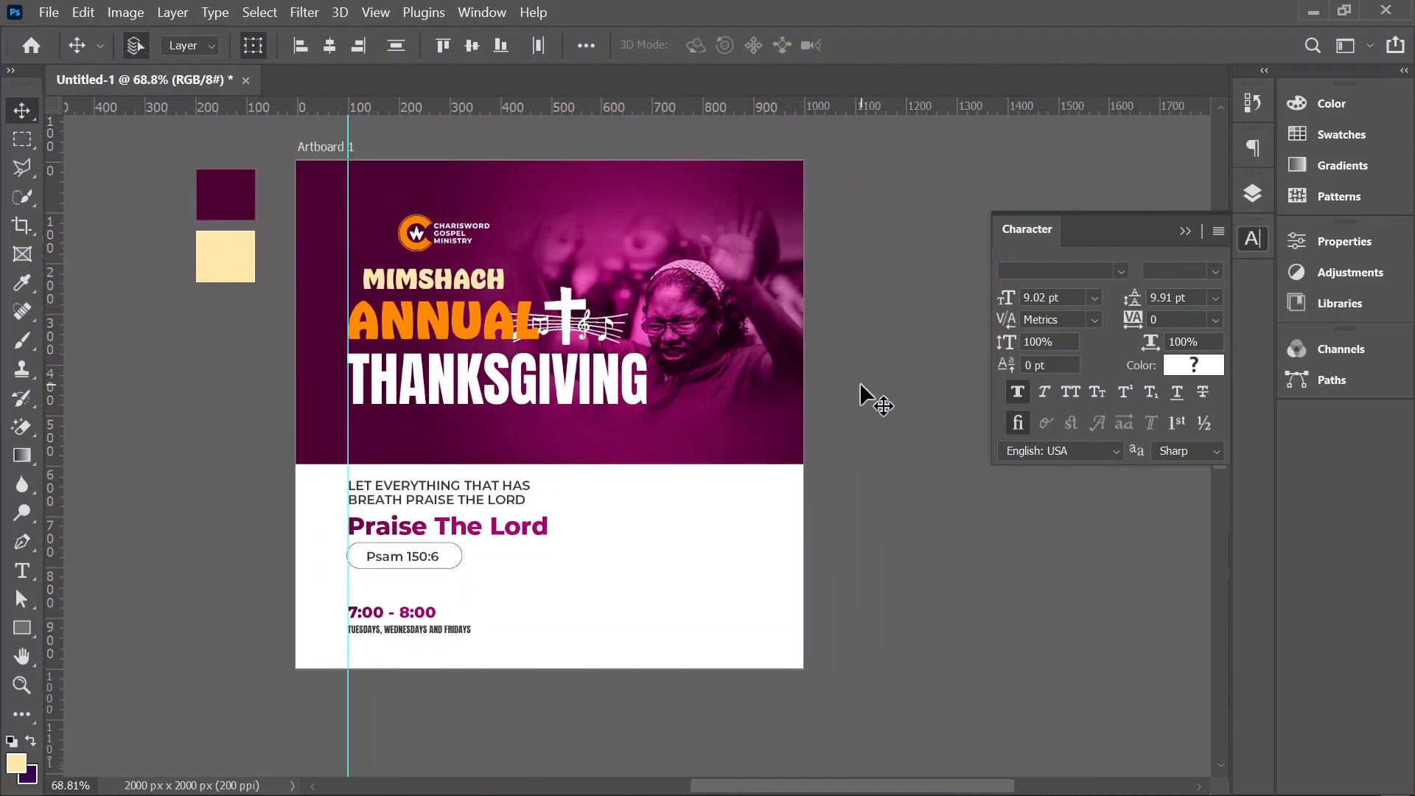
Step: Place FRUIT.png from the PRAISE folder on the artboard and enlarge it to 125.59%
{"action": "left_click", "coordinate": [454, 778]}
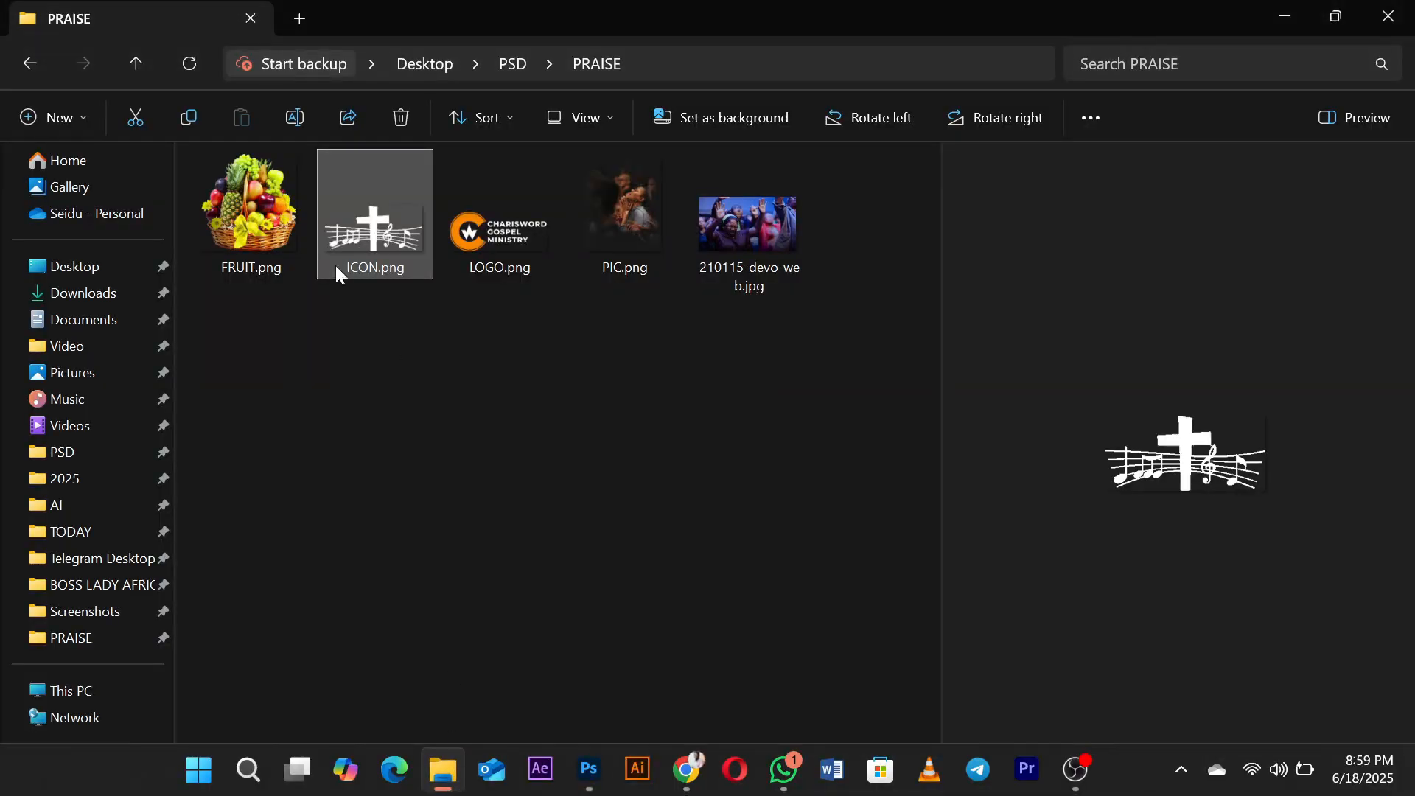
{"action": "left_click", "coordinate": [299, 231]}
{"action": "left_click_drag", "start_coordinate": [277, 235], "coordinate": [617, 574]}
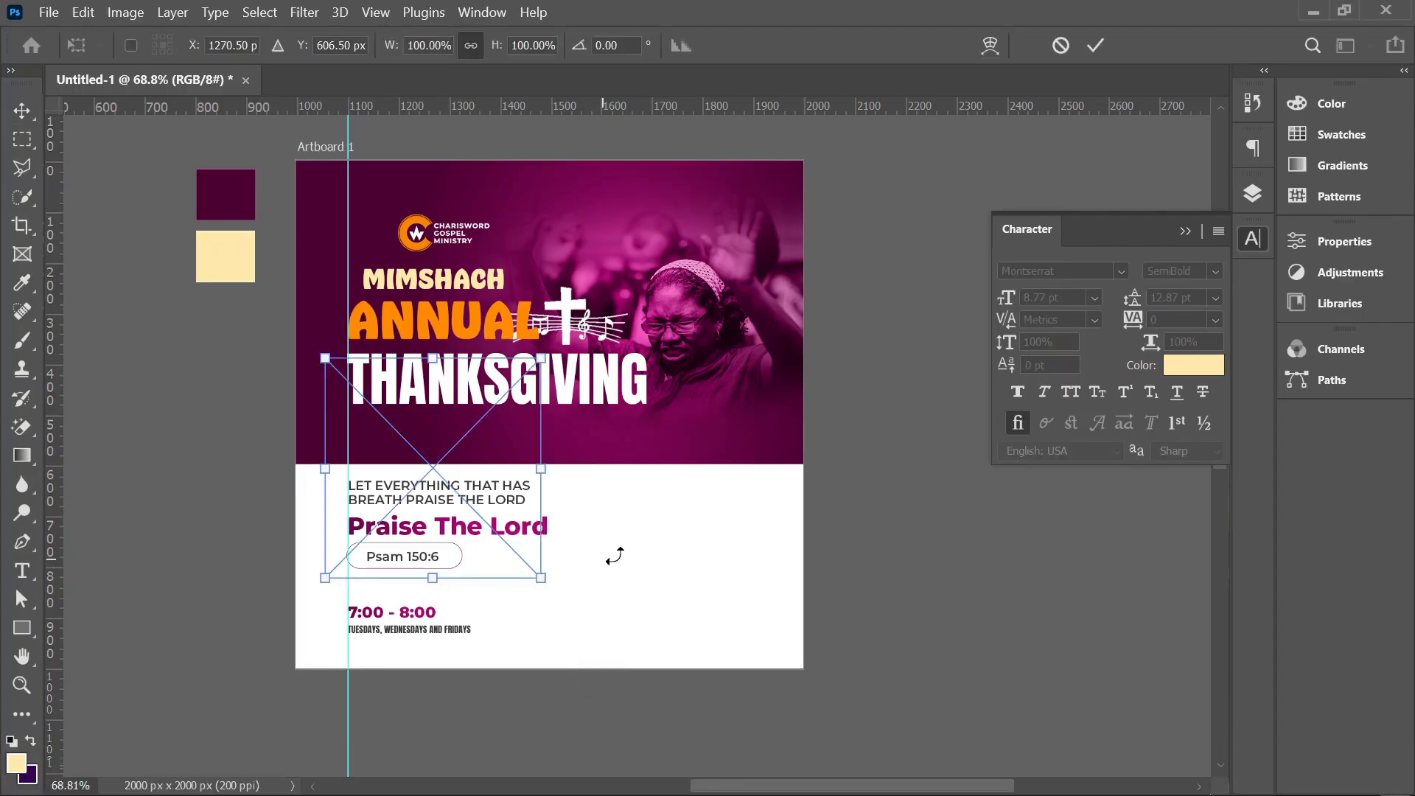
{"action": "left_click_drag", "start_coordinate": [576, 468], "coordinate": [632, 468]}
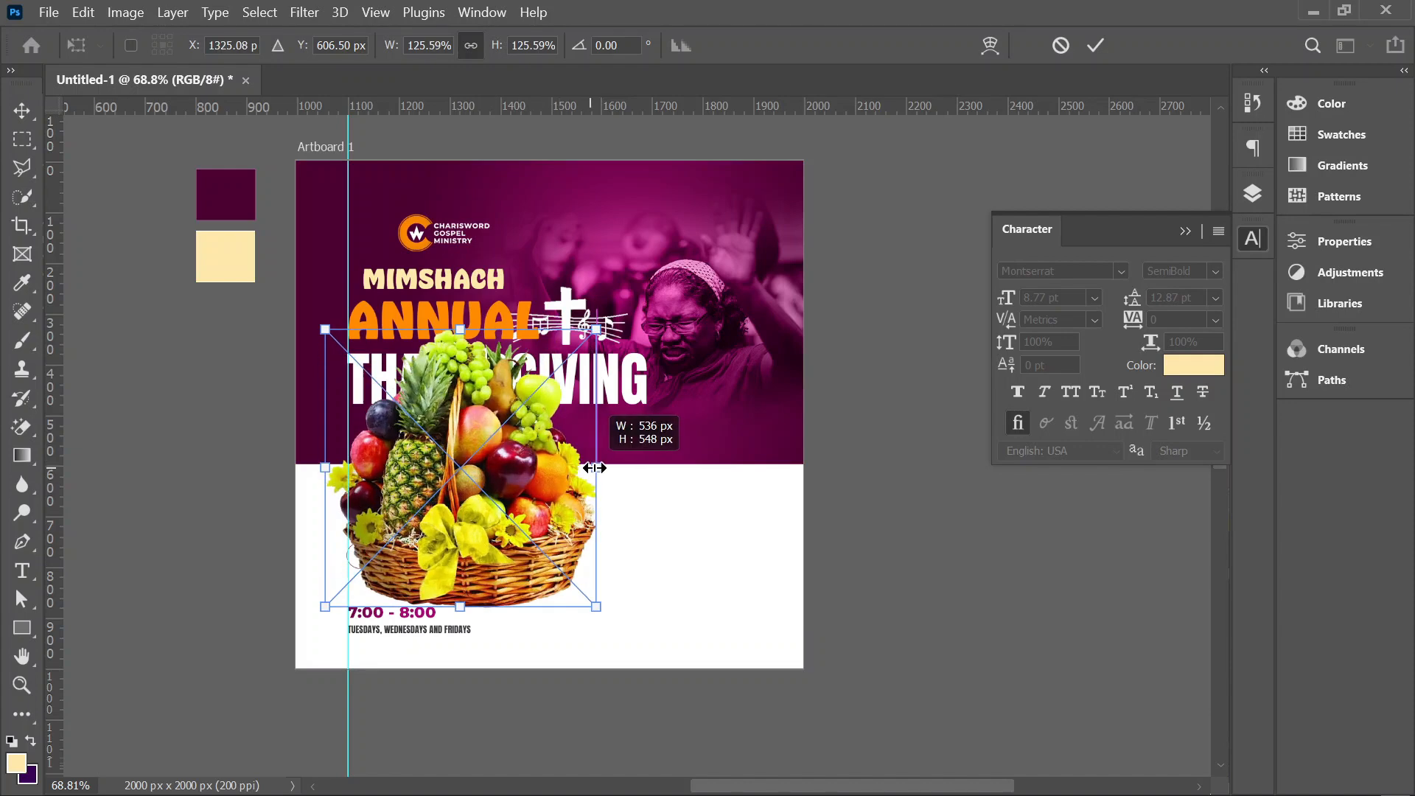
{"action": "key", "text": "Return"}
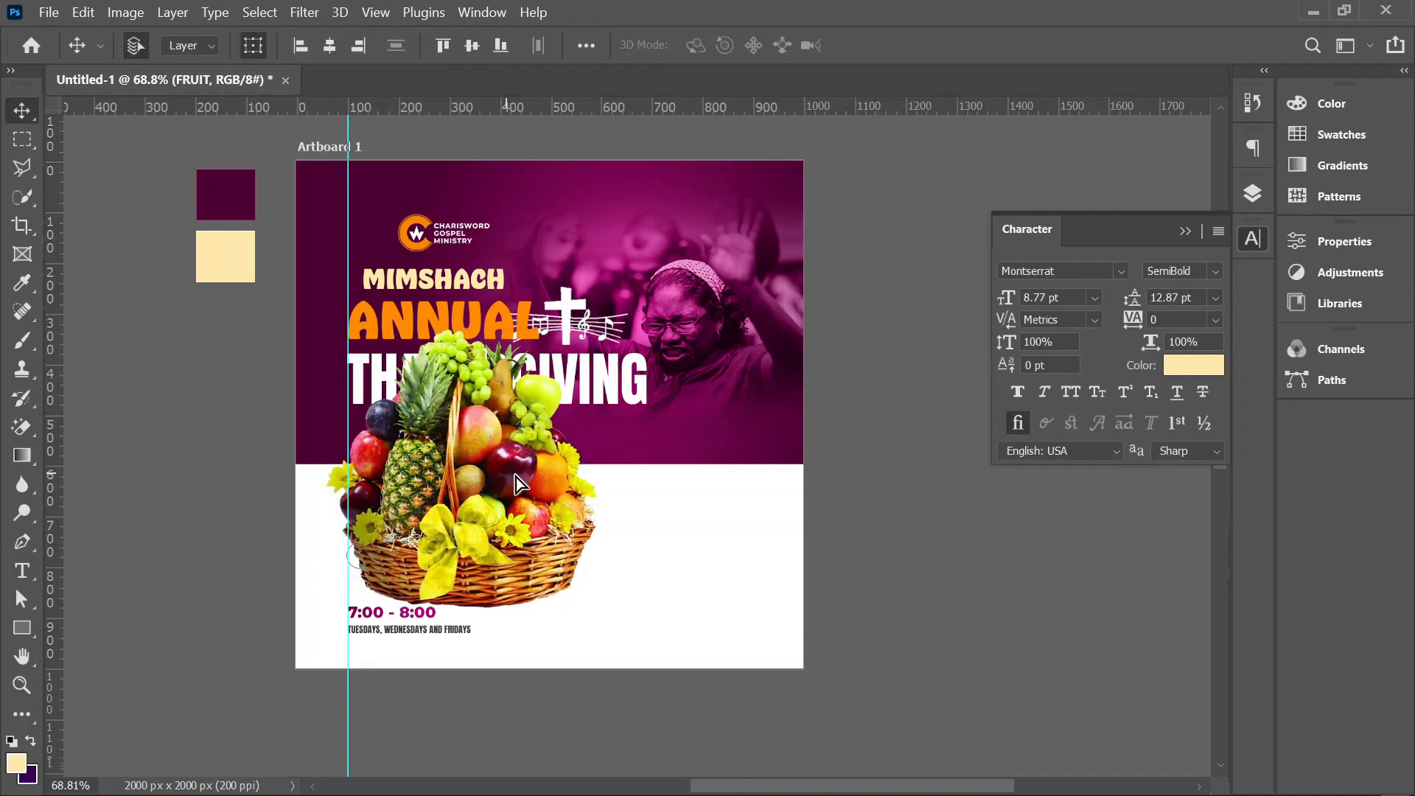
Step: Move the fruit basket beside the event text in the artboard's lower right area and scale it down to fit
{"action": "left_click_drag", "start_coordinate": [513, 482], "coordinate": [721, 544]}
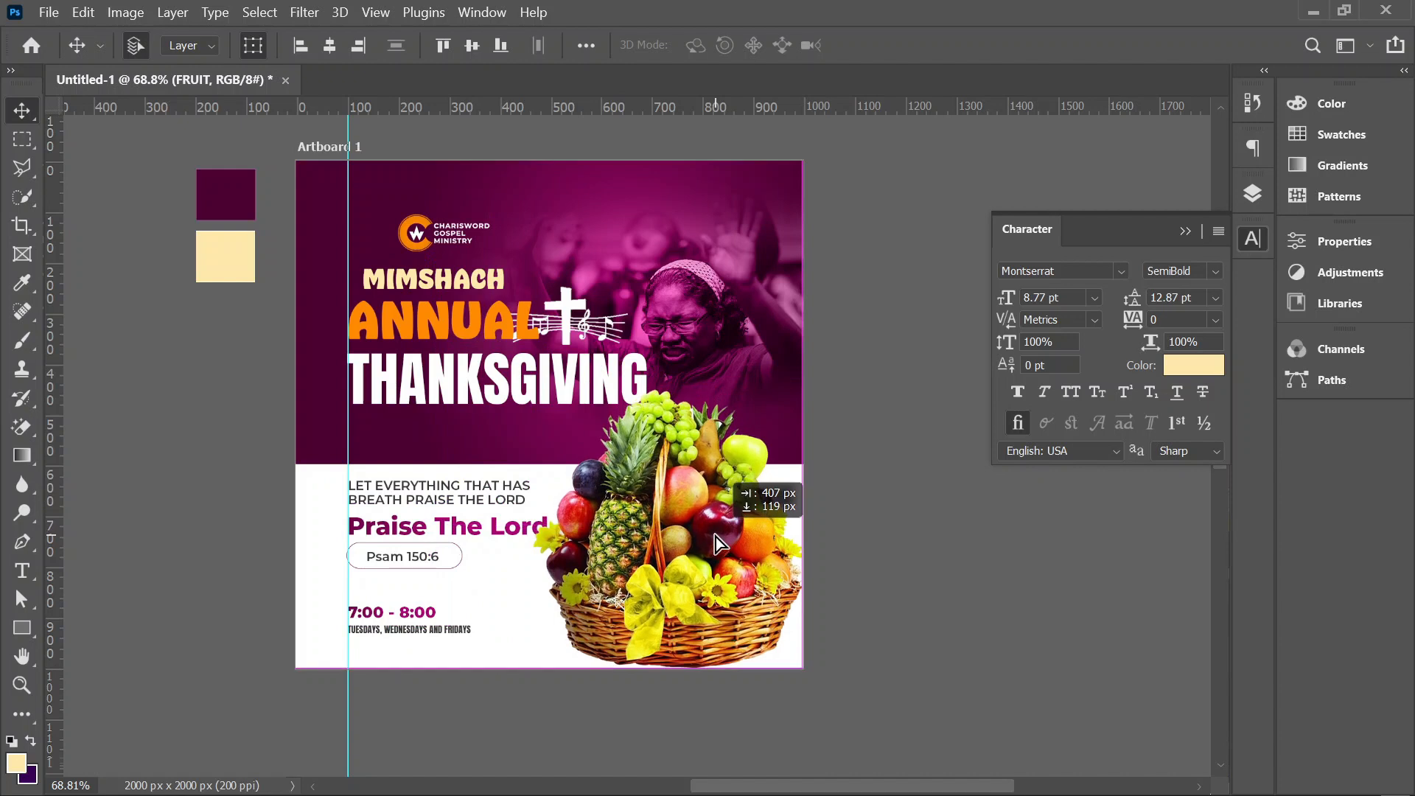
{"action": "left_click_drag", "start_coordinate": [799, 670], "coordinate": [770, 616]}
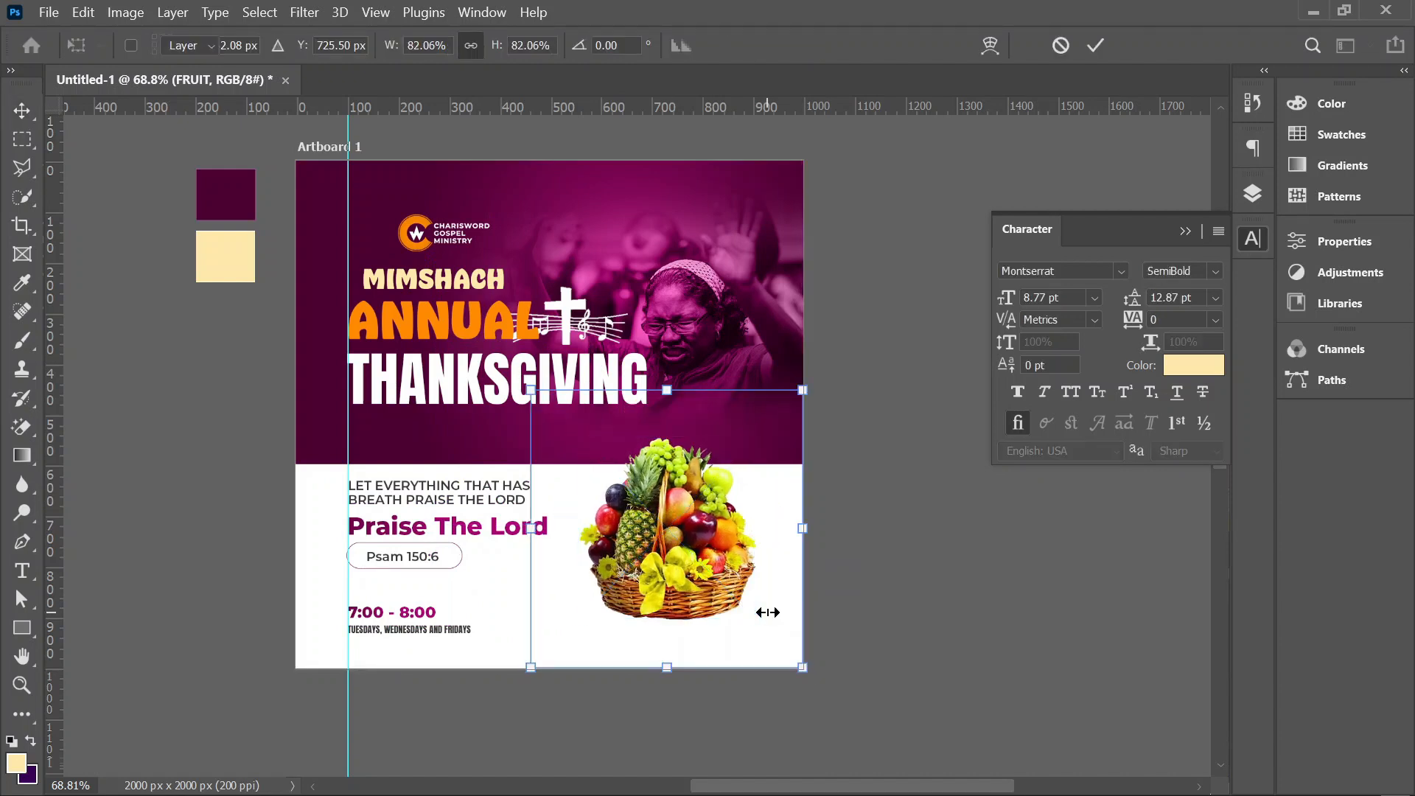
{"action": "key", "text": "Return"}
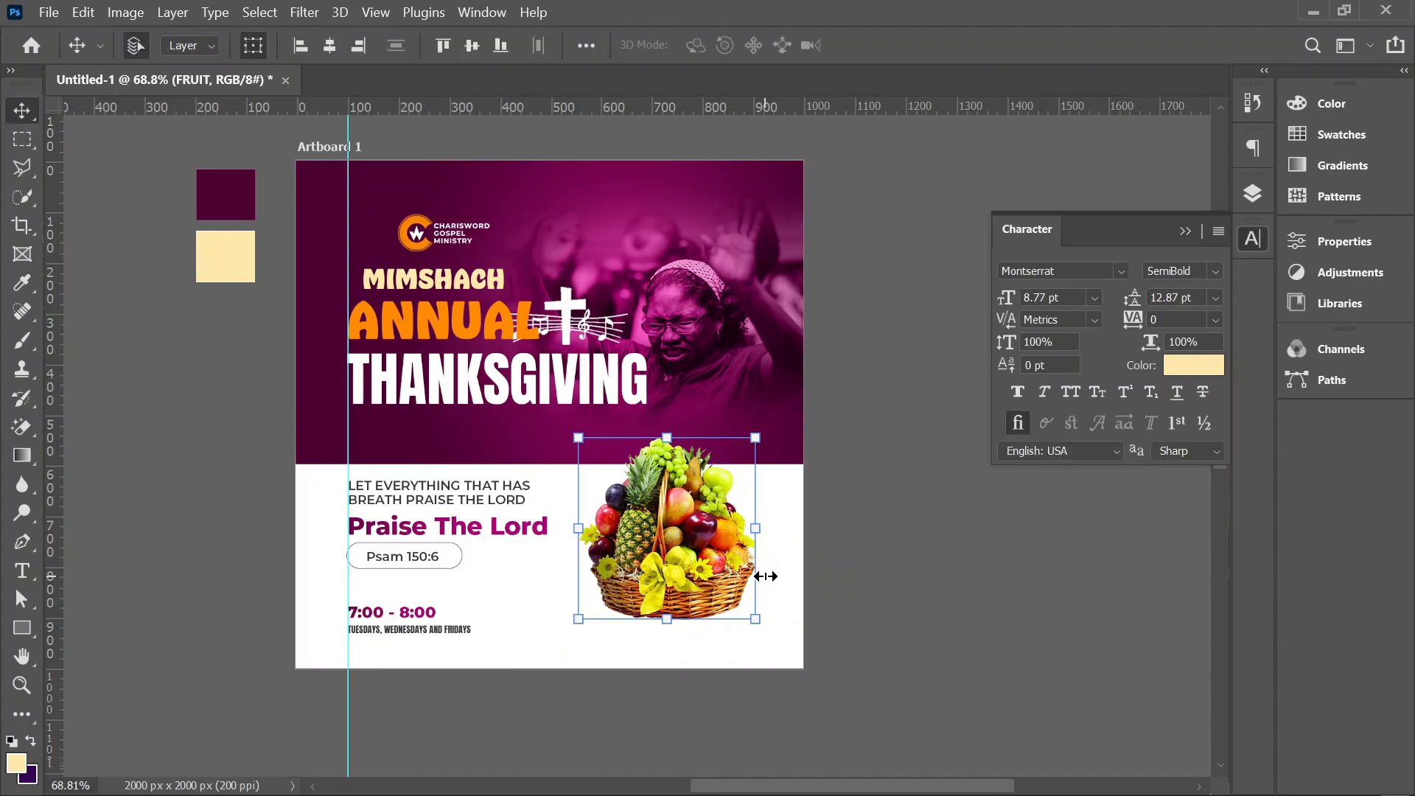
{"action": "left_click_drag", "start_coordinate": [695, 577], "coordinate": [695, 589]}
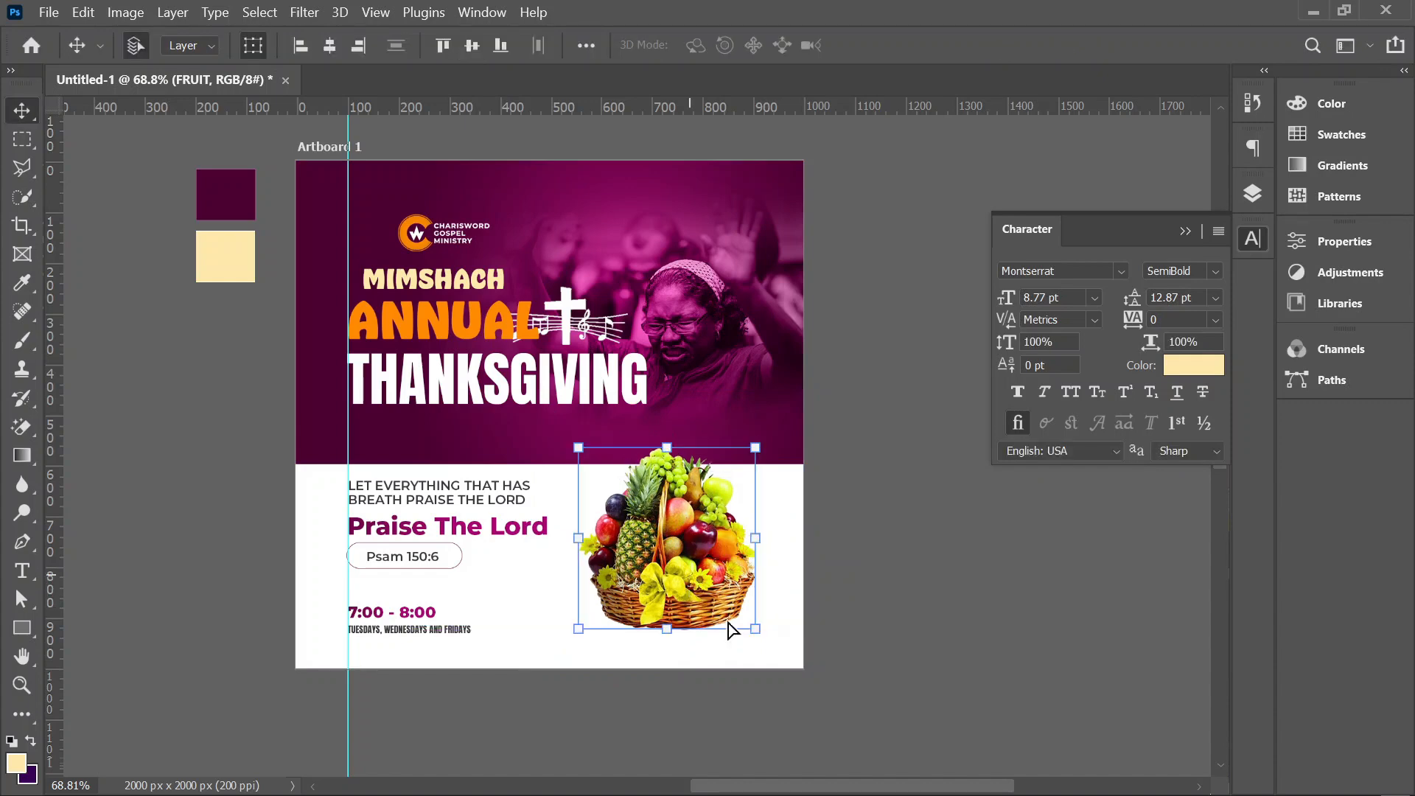
Step: Add a new empty layer and place it directly beneath the FRUIT layer
{"action": "left_click", "coordinate": [1244, 196]}
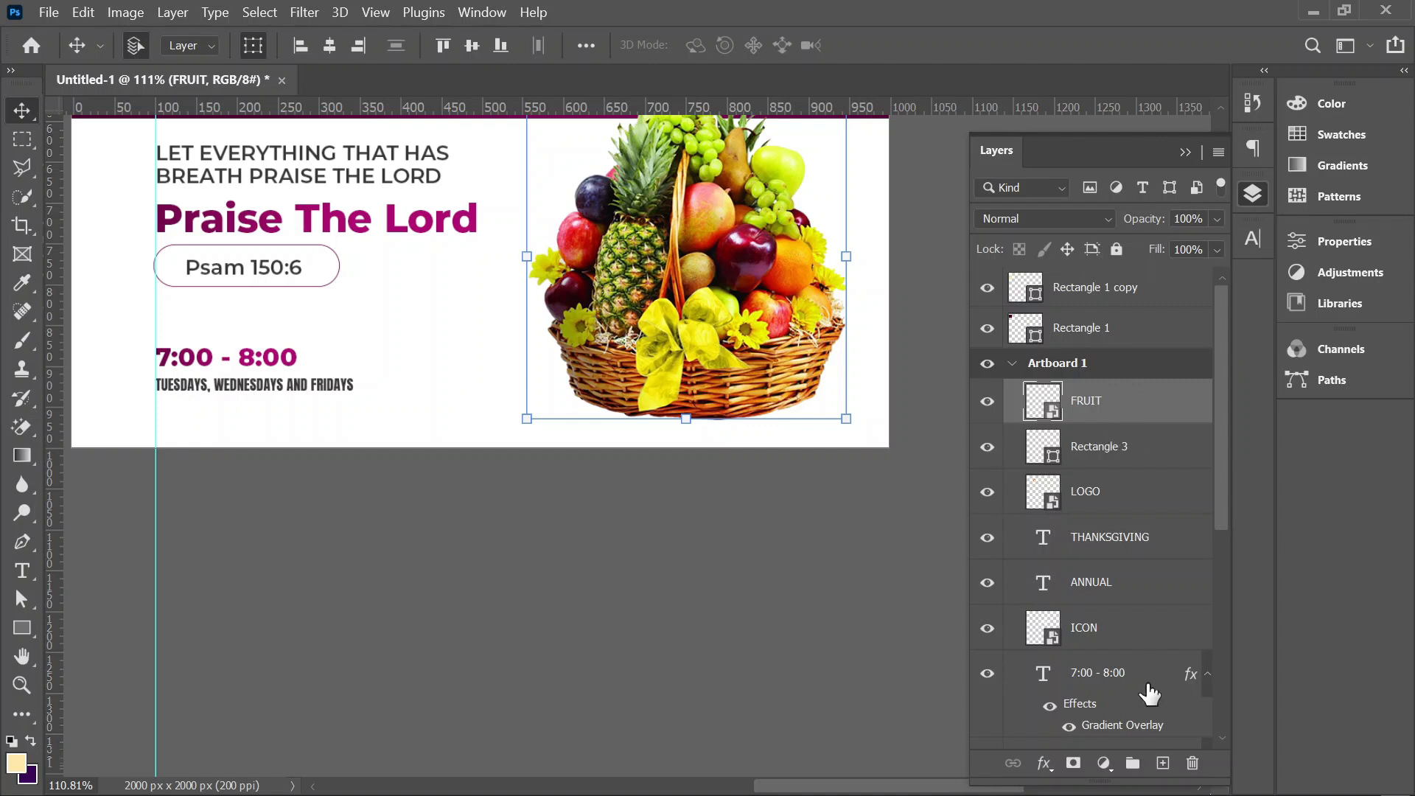
{"action": "left_click", "coordinate": [1163, 763]}
{"action": "left_click_drag", "start_coordinate": [1106, 409], "coordinate": [973, 465]}
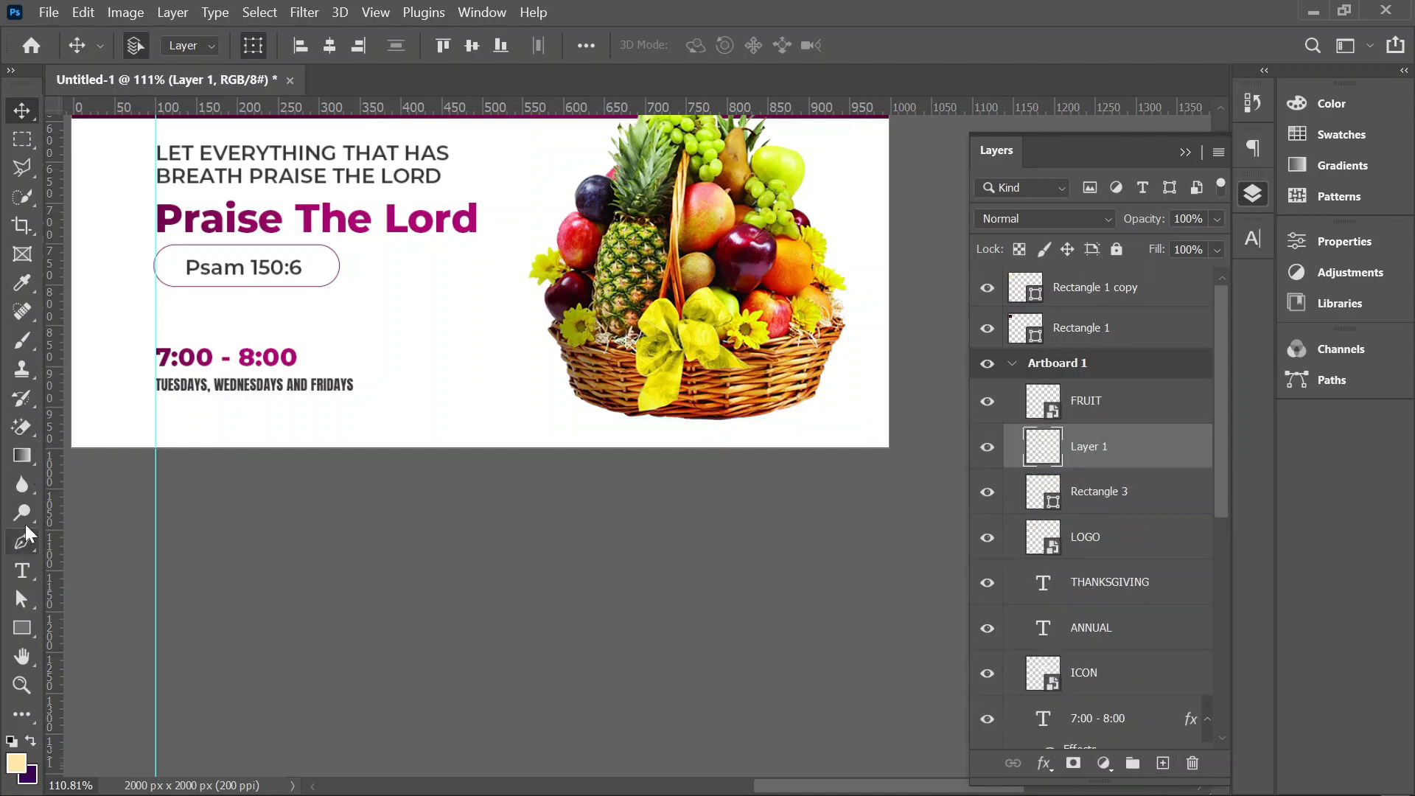
Step: Paint one soft black spot with a 250 px brush on the new layer, between the event text and the basket
{"action": "left_click", "coordinate": [22, 344]}
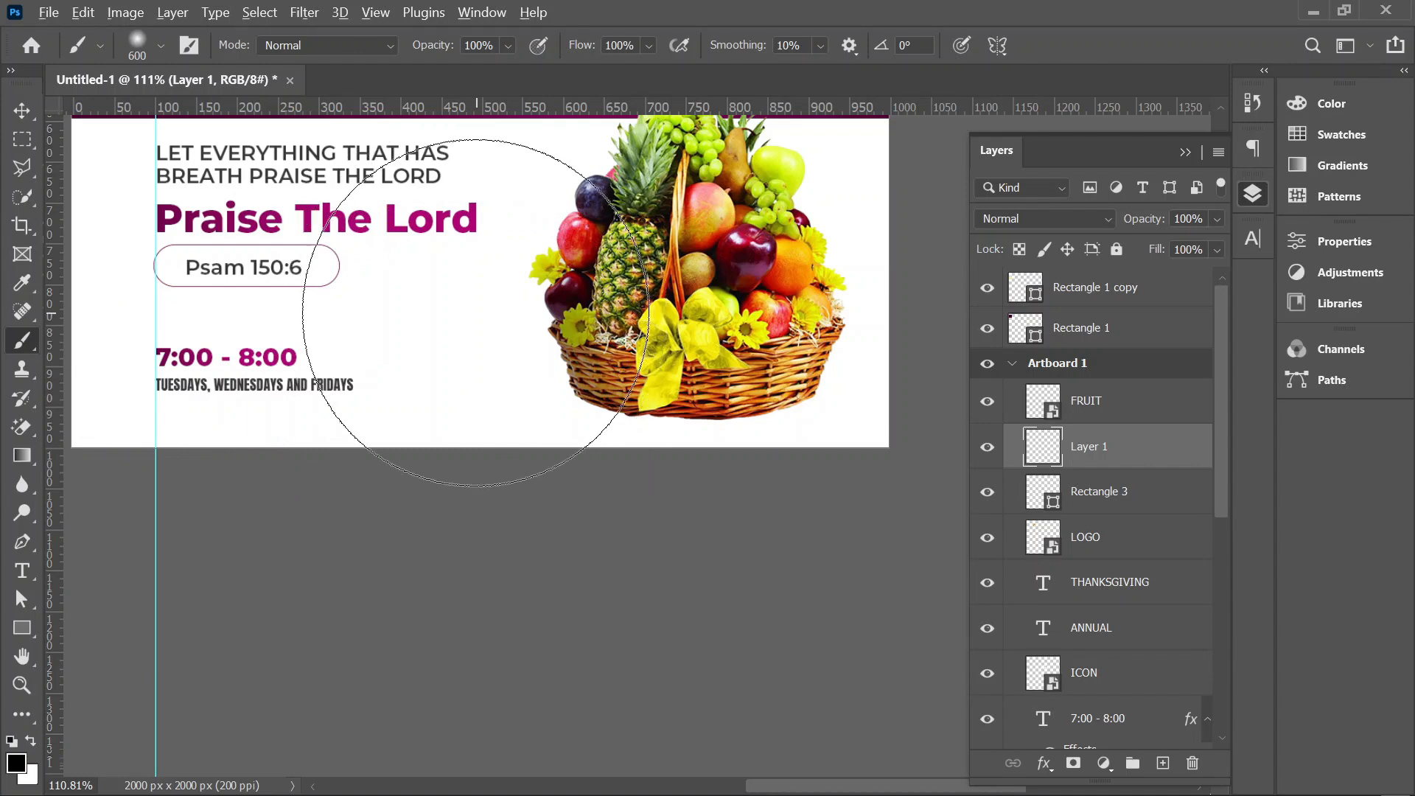
{"action": "scroll", "coordinate": [490, 255], "scroll_direction": "down", "scroll_amount": 3}
{"action": "key", "text": "bracketleft"}
{"action": "key", "text": "bracketleft"}
{"action": "key", "text": "bracketleft"}
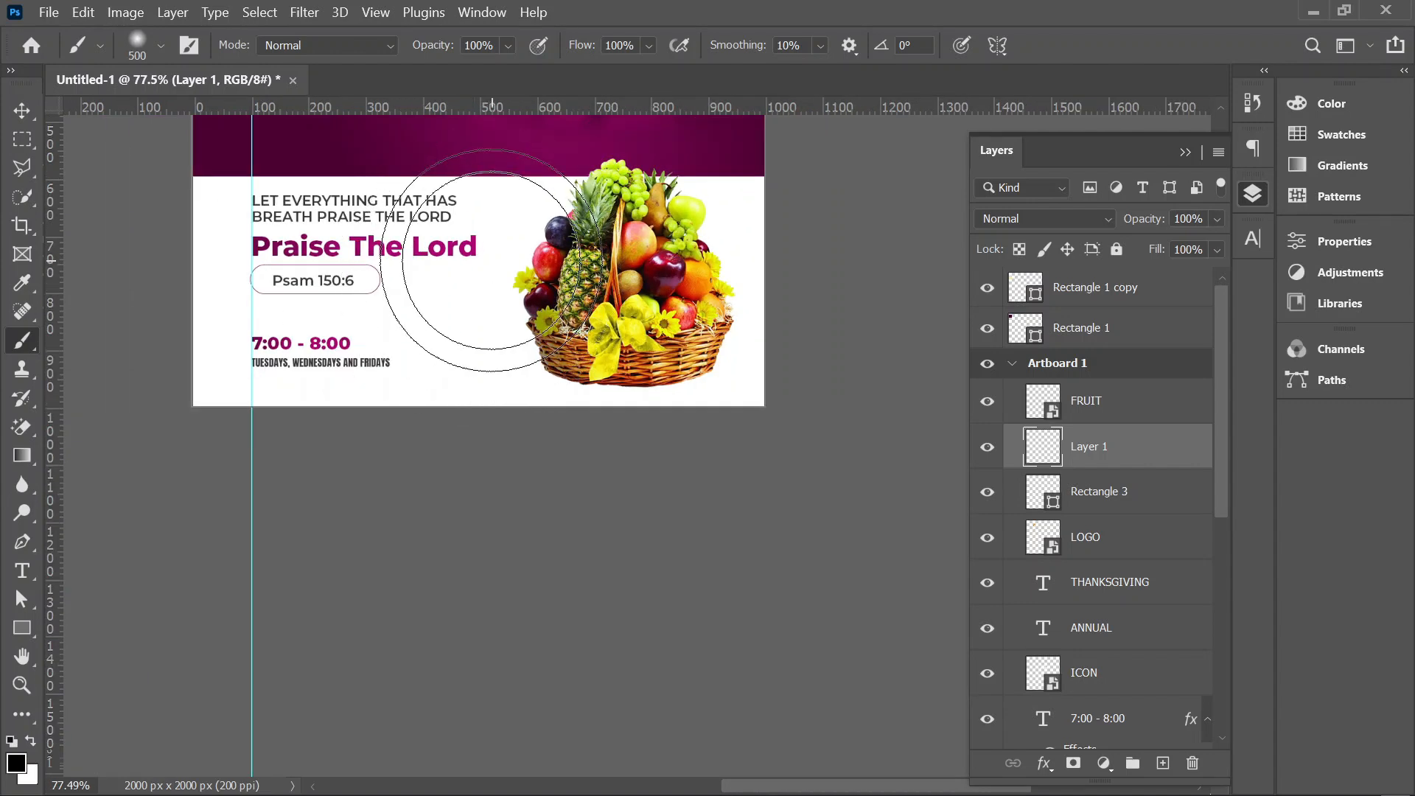
{"action": "left_click", "coordinate": [453, 310]}
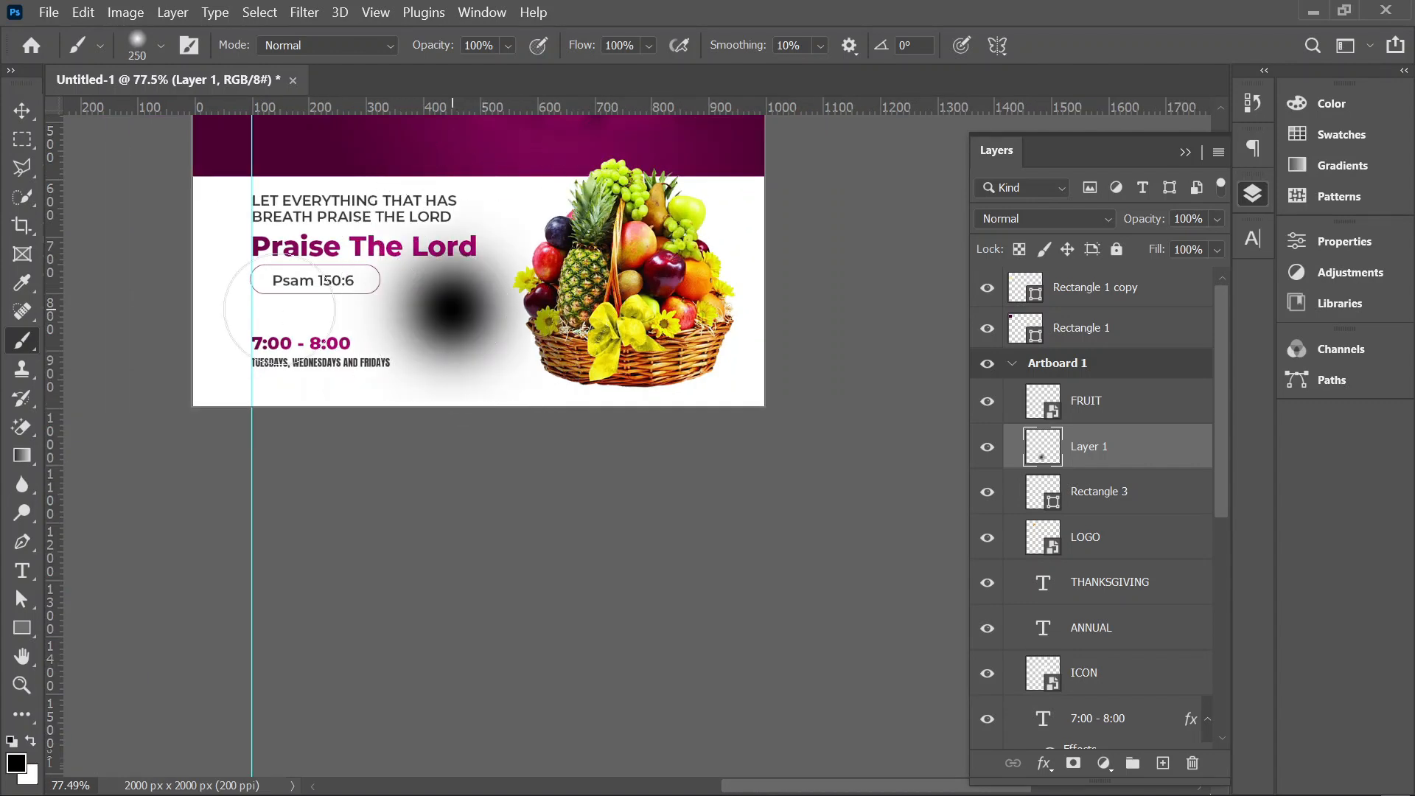
Step: Squash the black spot to 16.13% height and position it under the fruit basket's base as a shadow
{"action": "left_click", "coordinate": [22, 110]}
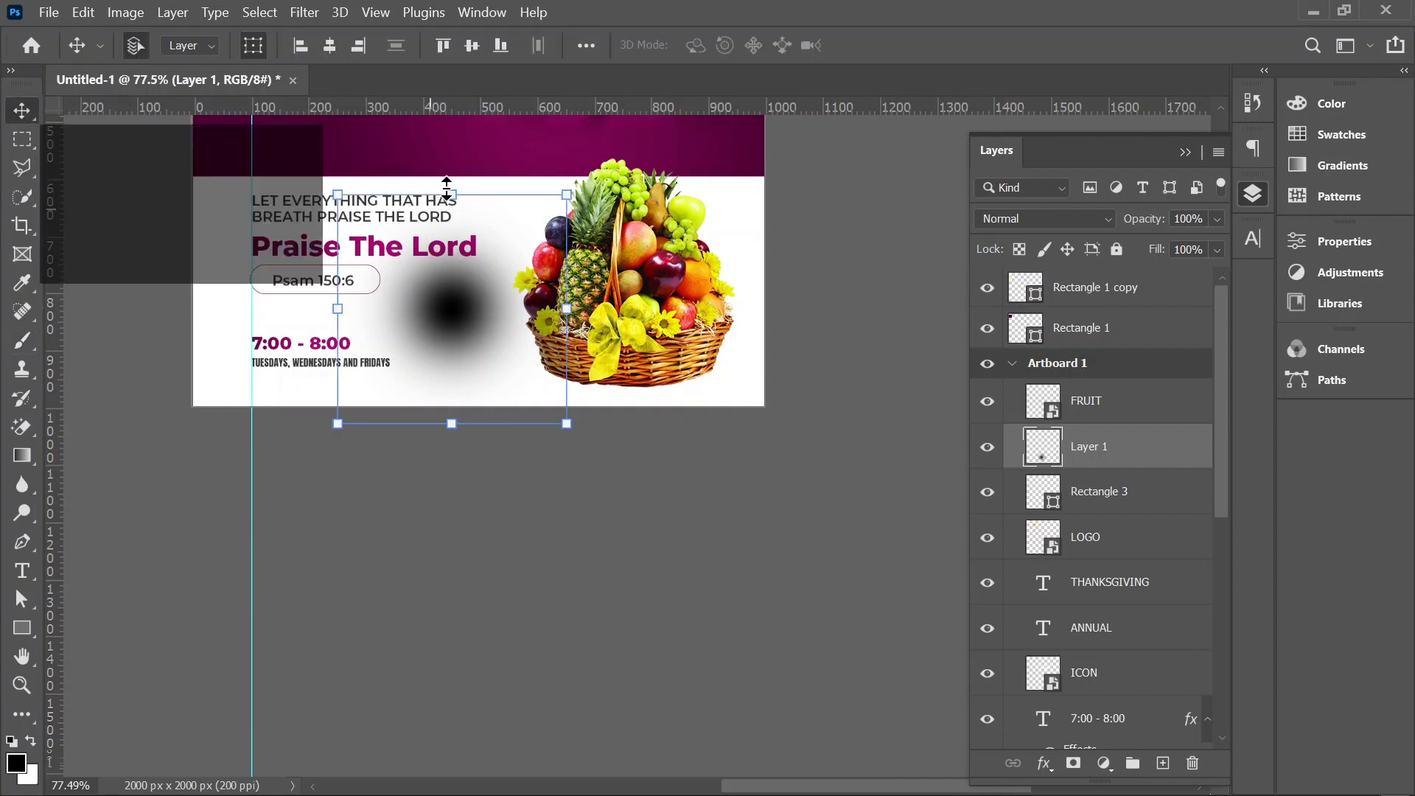
{"action": "left_click_drag", "start_coordinate": [448, 193], "coordinate": [466, 387]}
{"action": "scroll", "coordinate": [466, 386], "scroll_direction": "up", "scroll_amount": 2}
{"action": "scroll", "coordinate": [466, 389], "scroll_direction": "up", "scroll_amount": 2}
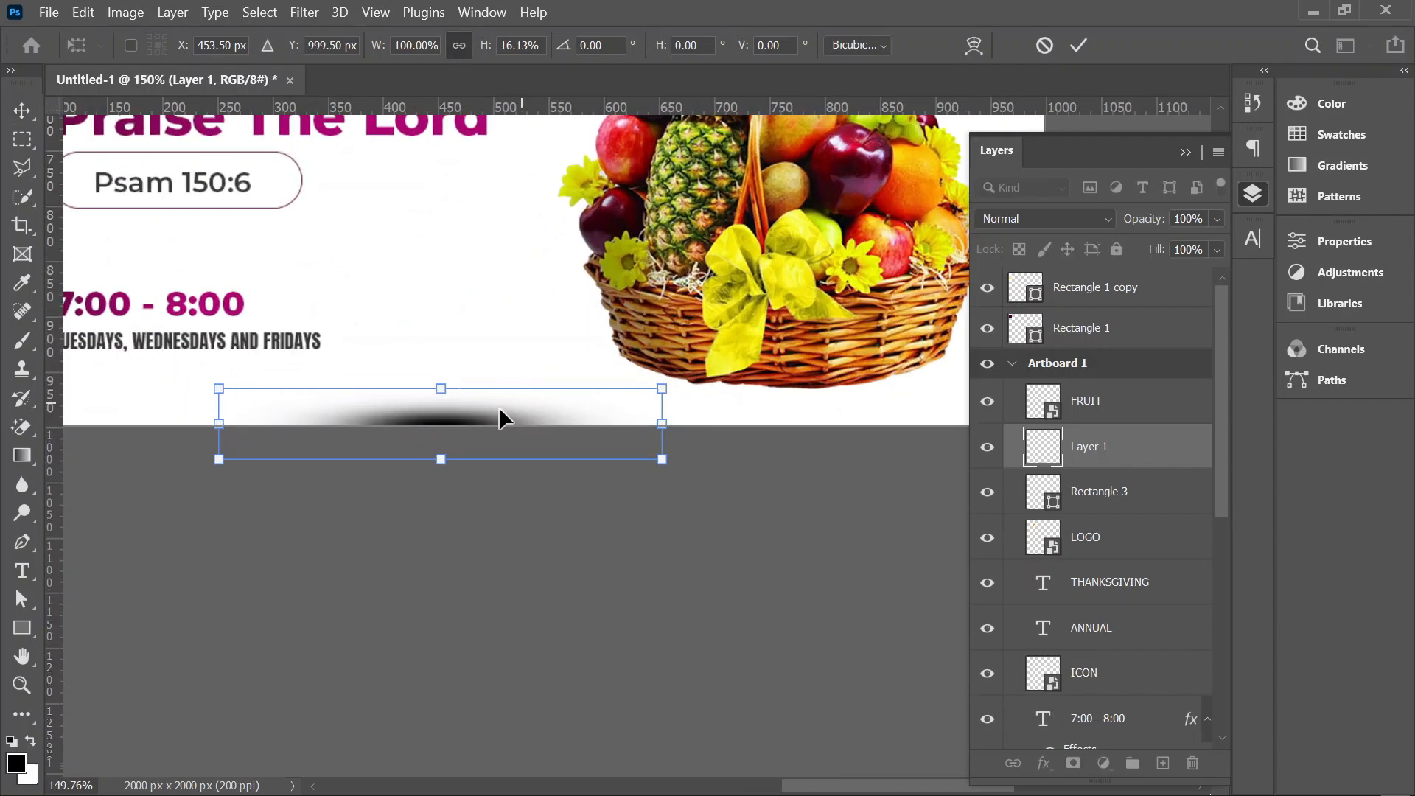
{"action": "left_click_drag", "start_coordinate": [486, 411], "coordinate": [749, 376]}
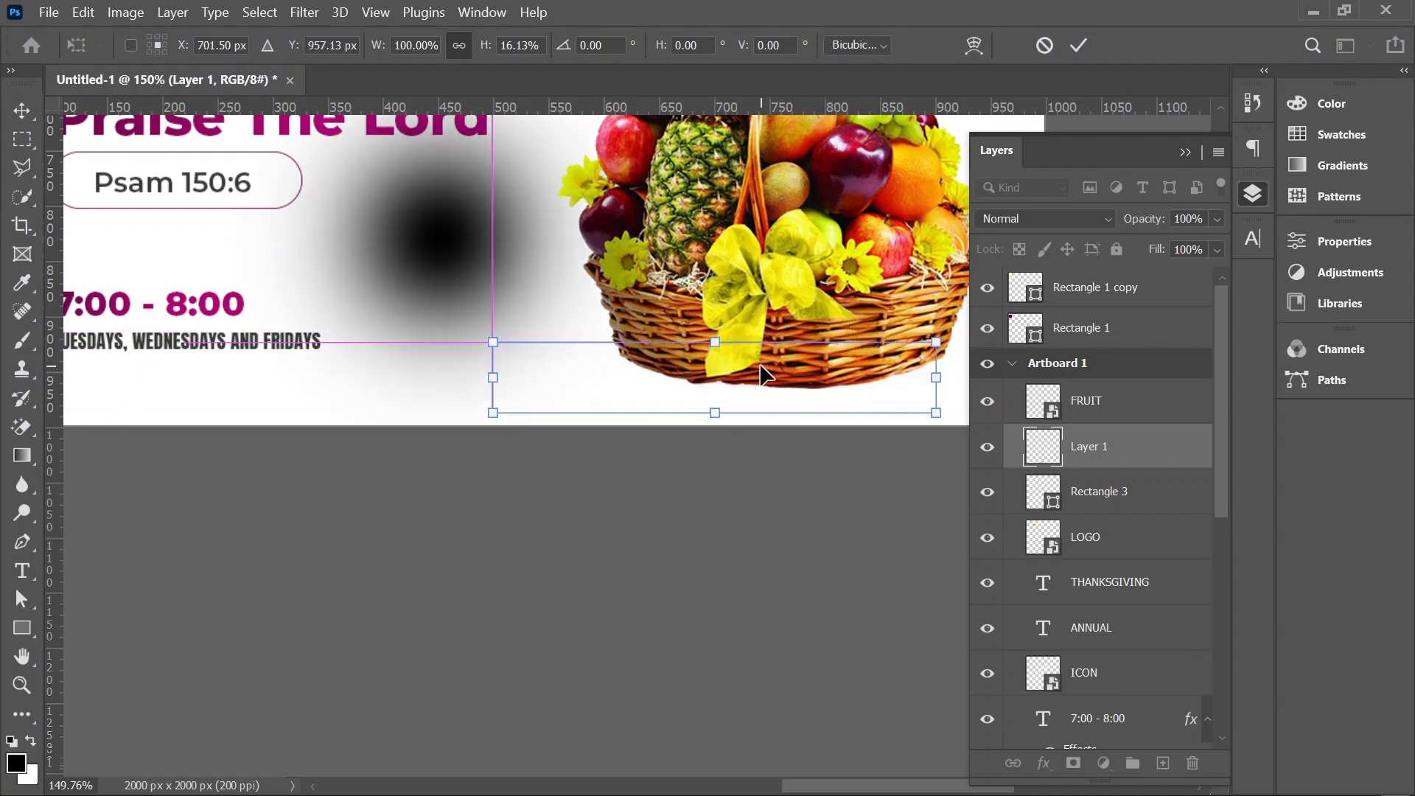
{"action": "key", "text": "Return"}
Step: Duplicate the basket shadow and shift the copy up and left to the left side of the basket's base
{"action": "scroll", "coordinate": [753, 368], "scroll_direction": "down", "scroll_amount": 3}
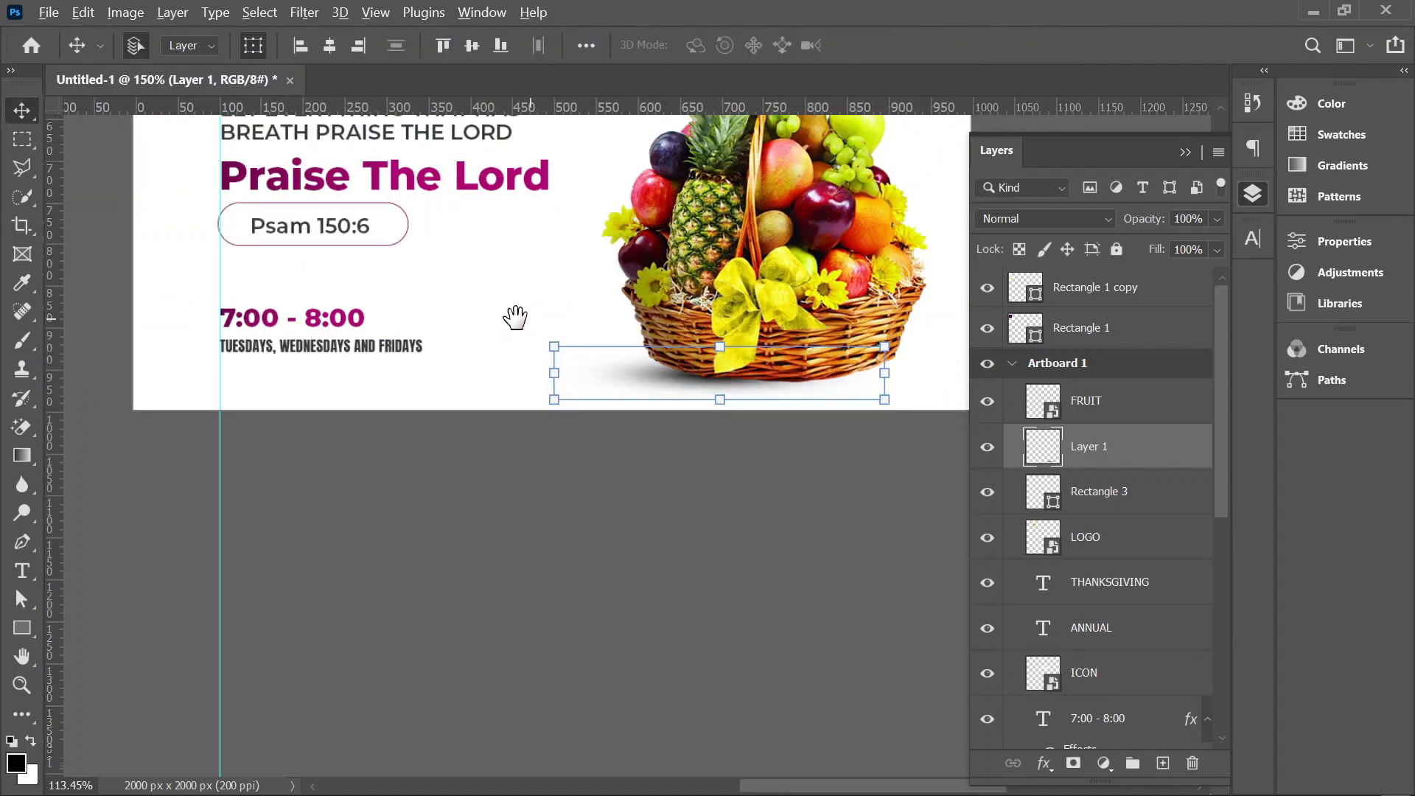
{"action": "scroll", "coordinate": [486, 332], "scroll_direction": "right", "scroll_amount": 5}
{"action": "scroll", "coordinate": [456, 379], "scroll_direction": "up", "scroll_amount": 4}
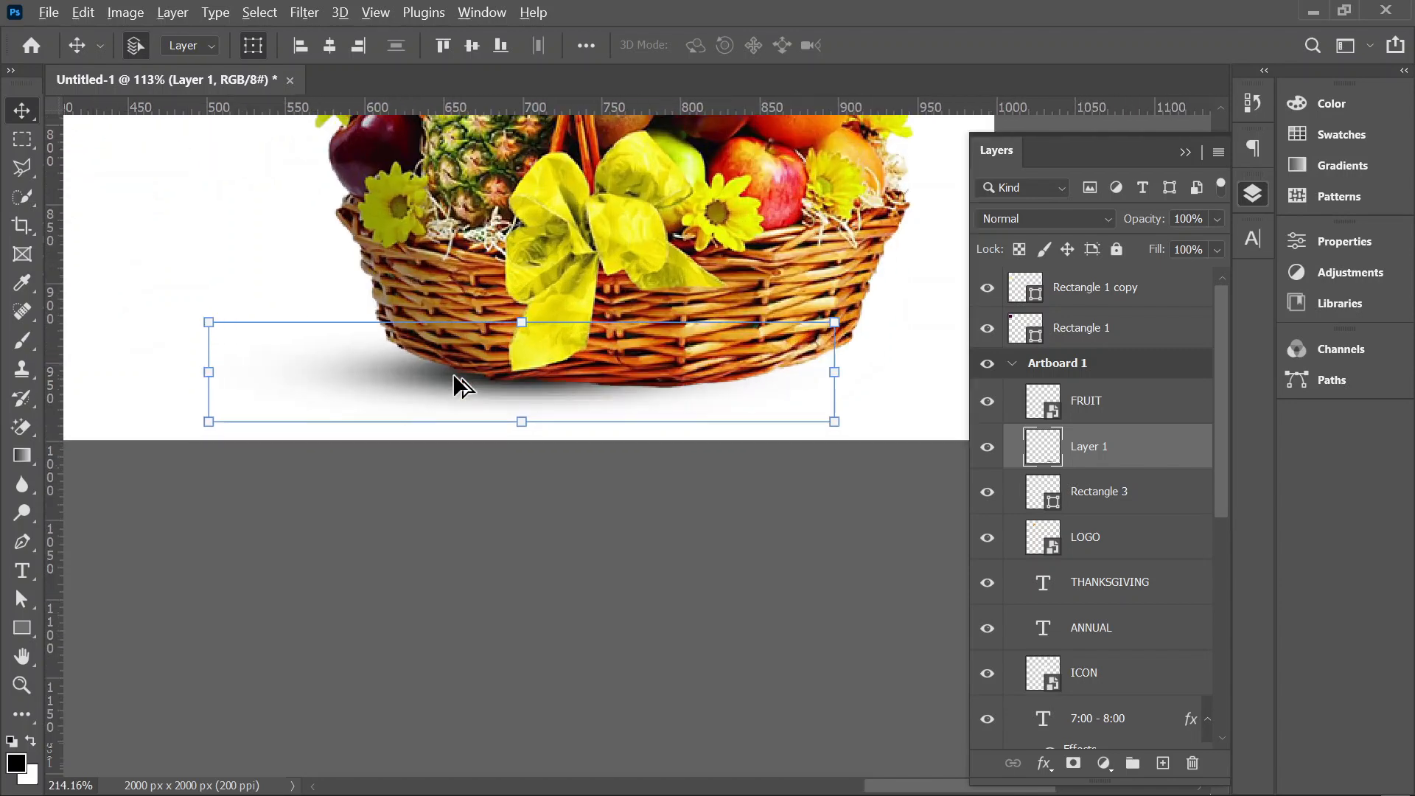
{"action": "scroll", "coordinate": [454, 377], "scroll_direction": "up", "scroll_amount": 2}
{"action": "left_click_drag", "start_coordinate": [442, 383], "coordinate": [373, 342]}
{"action": "key", "text": "ctrl+j"}
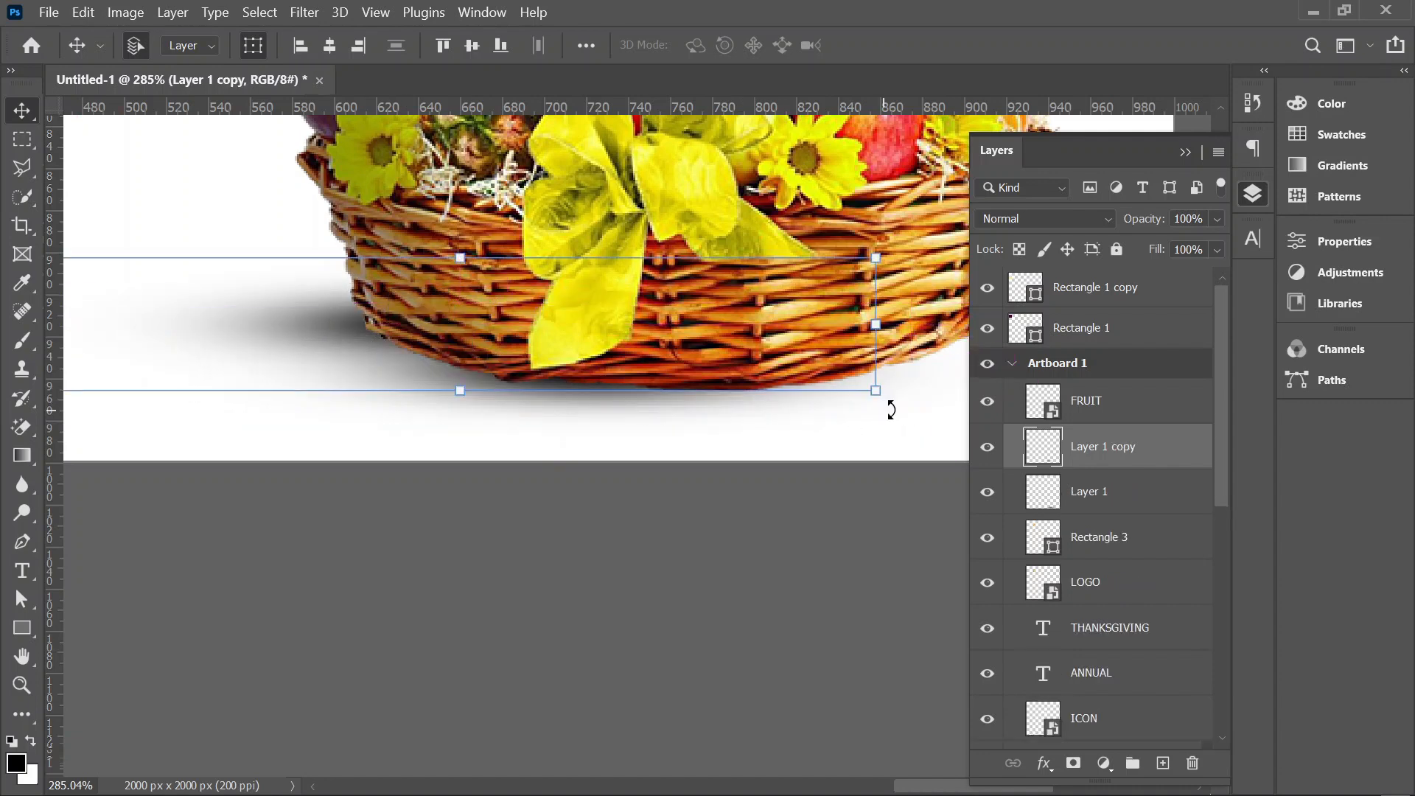
Step: Rotate the shadow copy by 7.75° to follow the basket's left base edge, and select the original shadow layer
{"action": "key", "text": "ctrl+t"}
{"action": "left_click_drag", "start_coordinate": [841, 439], "coordinate": [811, 444]}
{"action": "key", "text": "ctrl+z"}
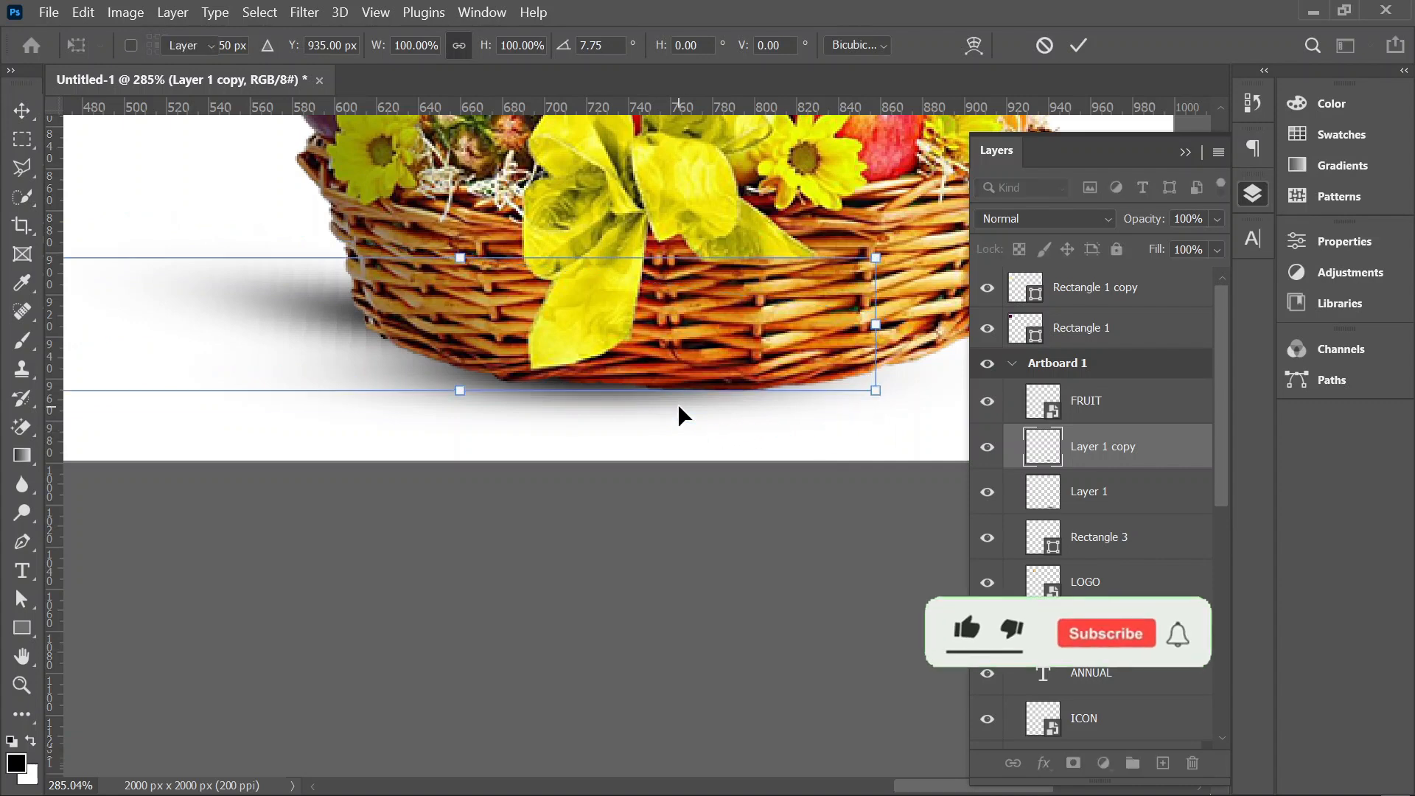
{"action": "key", "text": "Return"}
{"action": "scroll", "coordinate": [587, 396], "scroll_direction": "down", "scroll_amount": 3}
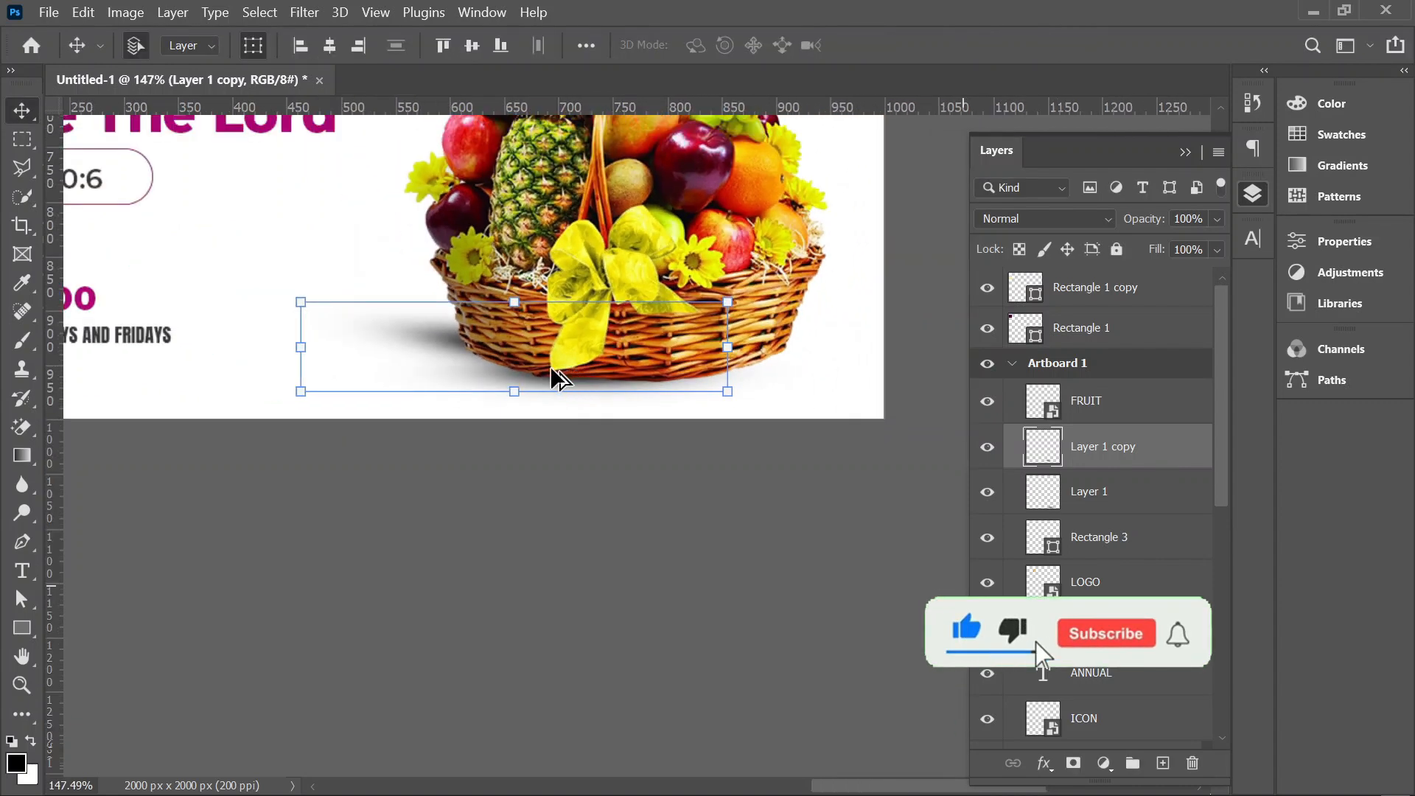
{"action": "key", "text": "alt+bracketleft"}
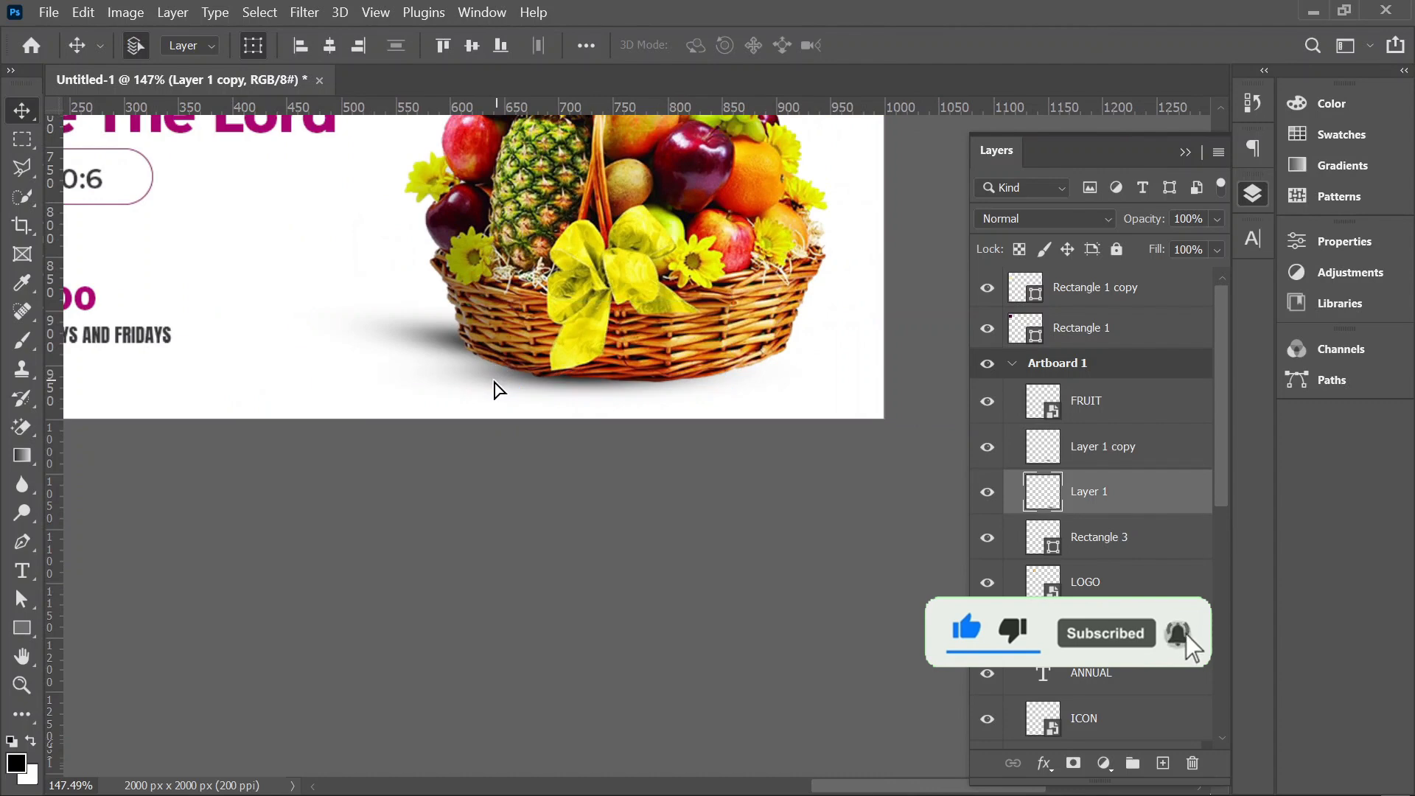
Step: Try a -3.69° tilt on the original basket shadow, and duplicate the shadow slightly right and lower under the basket's base
{"action": "mouse_move", "coordinate": [800, 437]}
{"action": "left_mouse_down"}
{"action": "mouse_move", "coordinate": [807, 412]}
{"action": "mouse_move", "coordinate": [799, 421]}
{"action": "left_mouse_up"}
{"action": "key", "text": "Escape"}
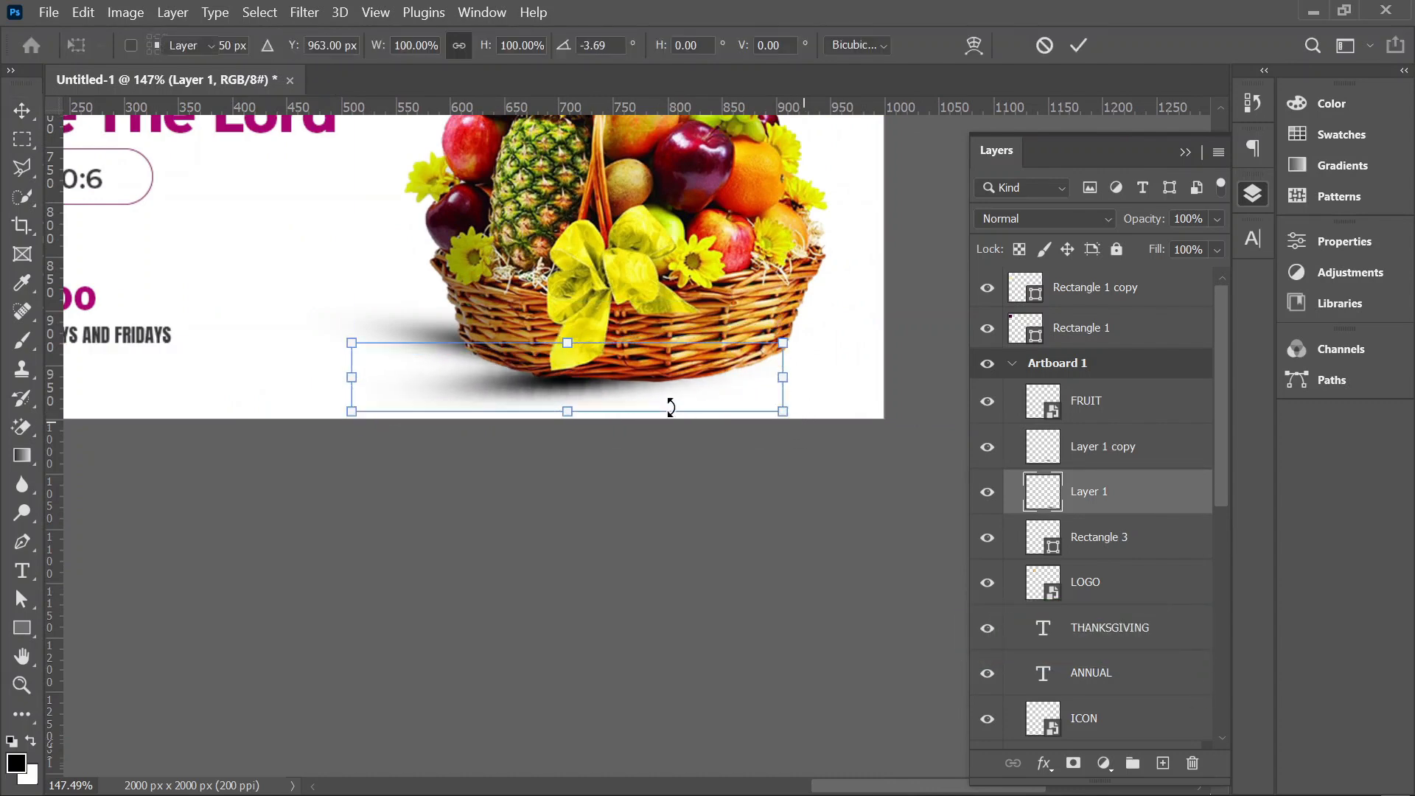
{"action": "left_click_drag", "start_coordinate": [546, 374], "coordinate": [602, 390]}
{"action": "scroll", "coordinate": [641, 443], "scroll_direction": "down", "scroll_amount": 5}
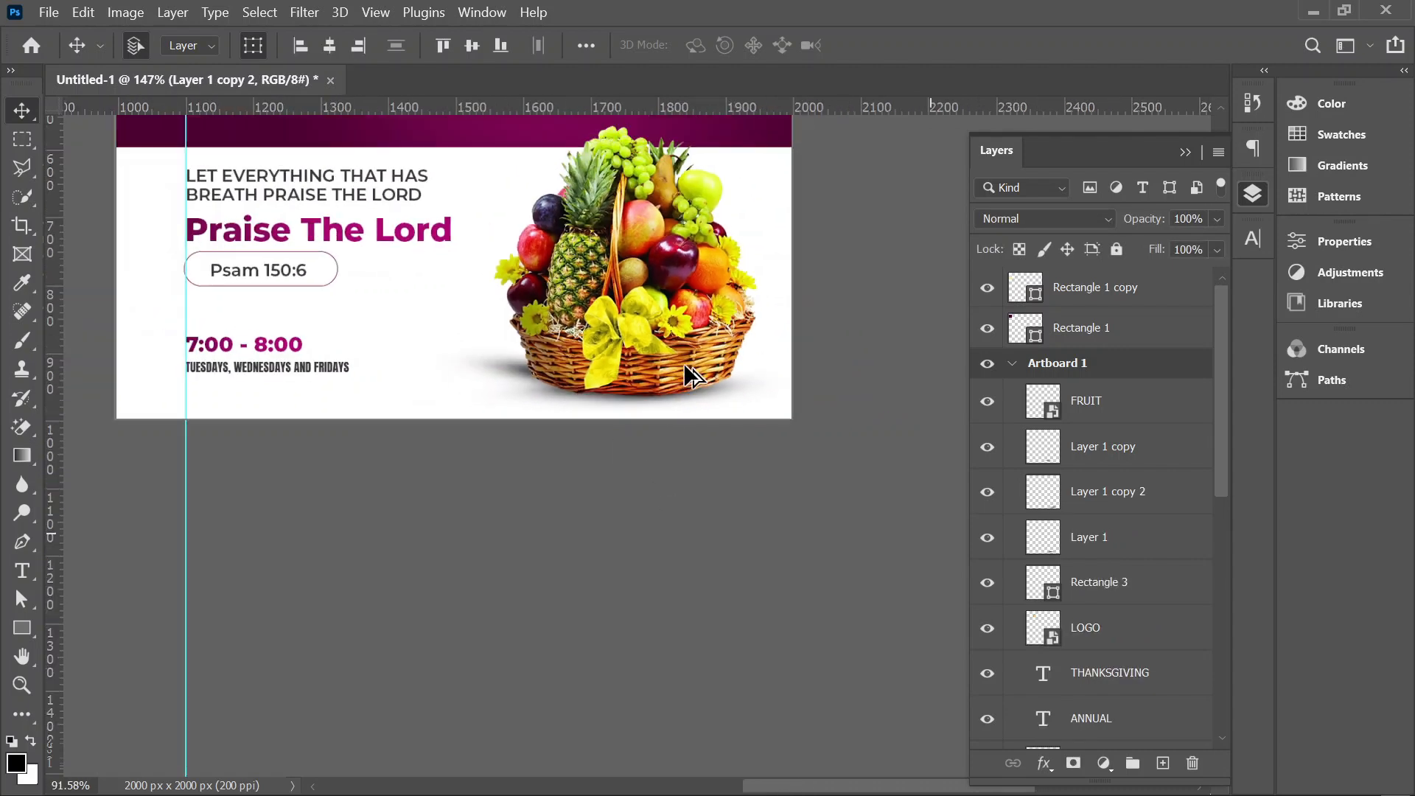
{"action": "scroll", "coordinate": [634, 398], "scroll_direction": "up", "scroll_amount": 3}
{"action": "scroll", "coordinate": [578, 420], "scroll_direction": "down", "scroll_amount": 1}
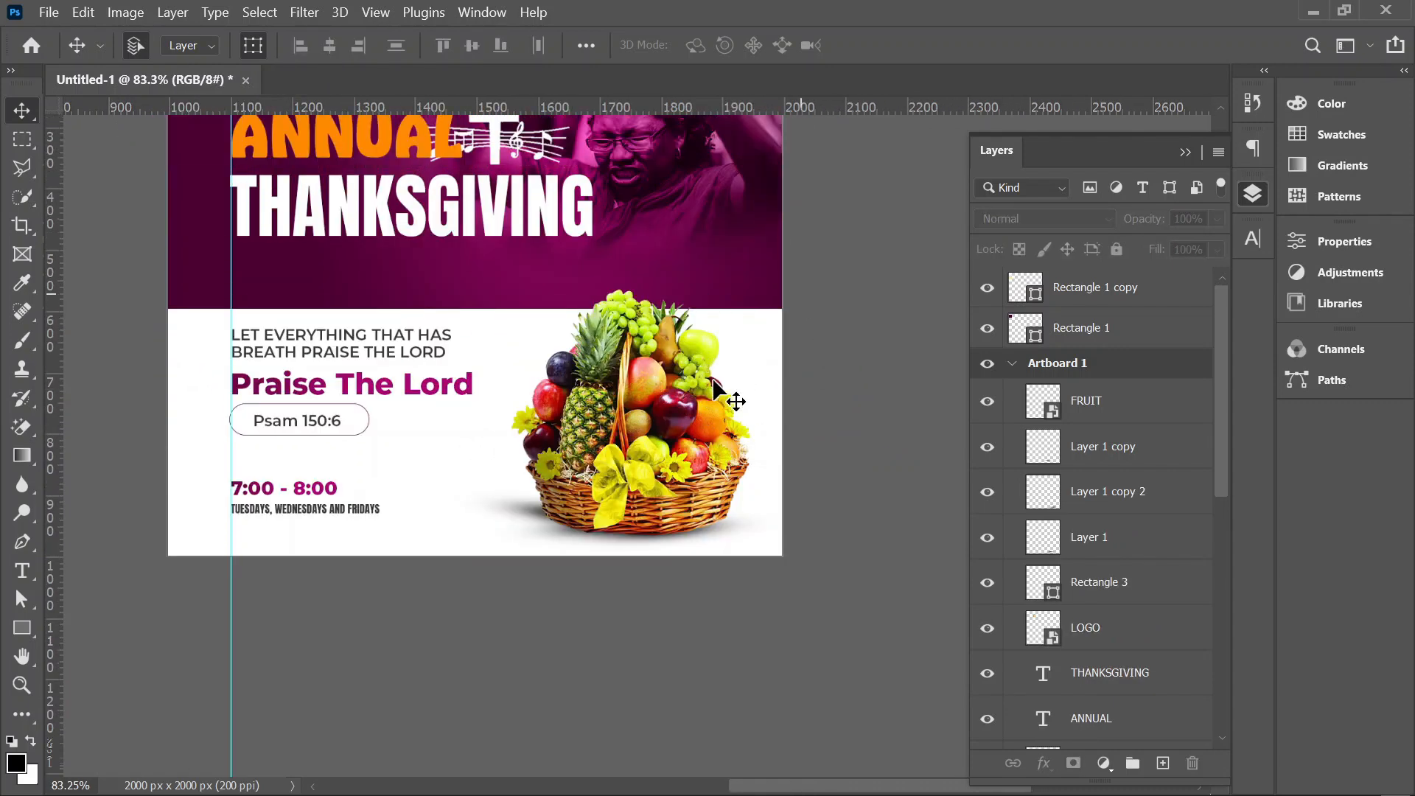
Step: Add a new layer clipped to the fruit basket layer and paint soft black along the basket's left side with a 90 px brush
{"action": "left_click", "coordinate": [602, 458]}
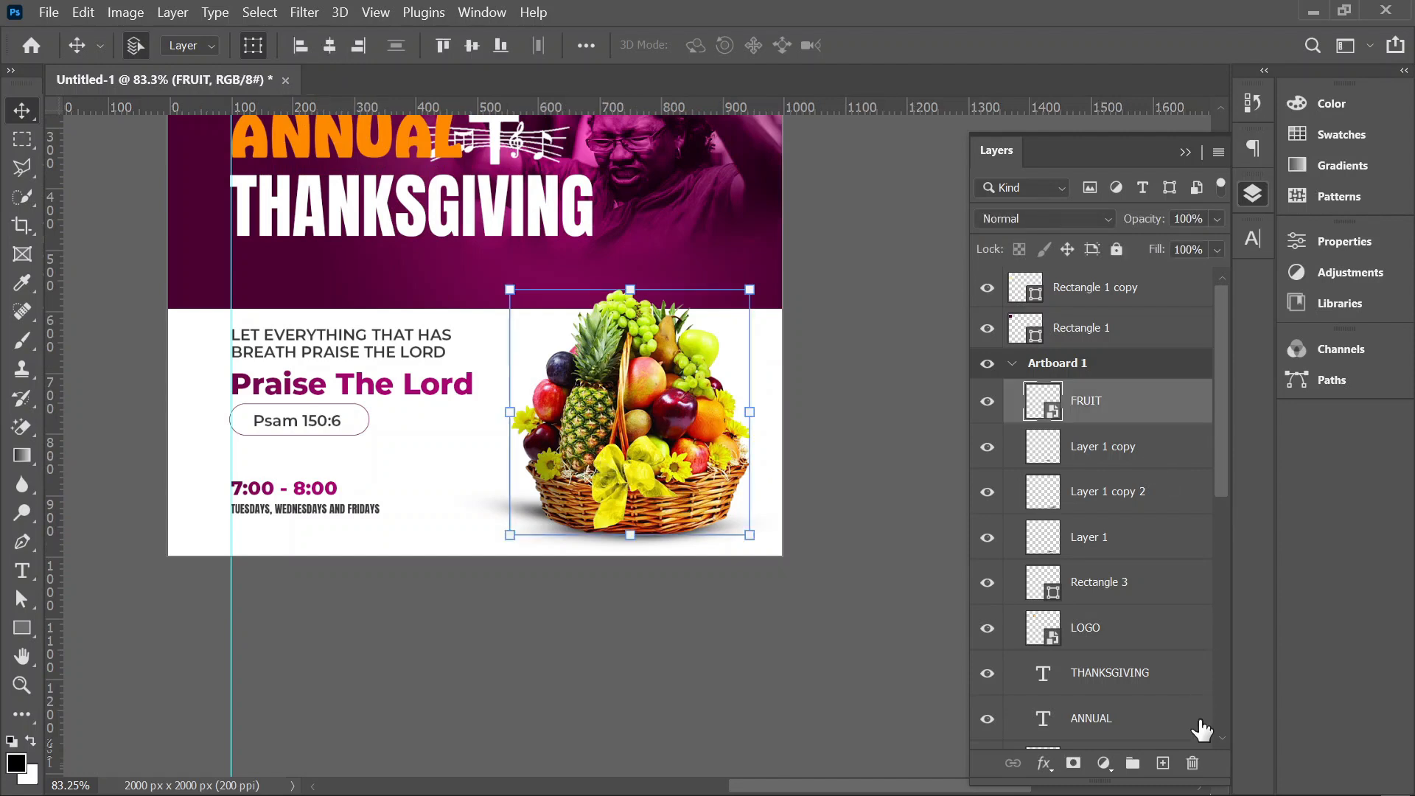
{"action": "left_click", "coordinate": [1164, 764]}
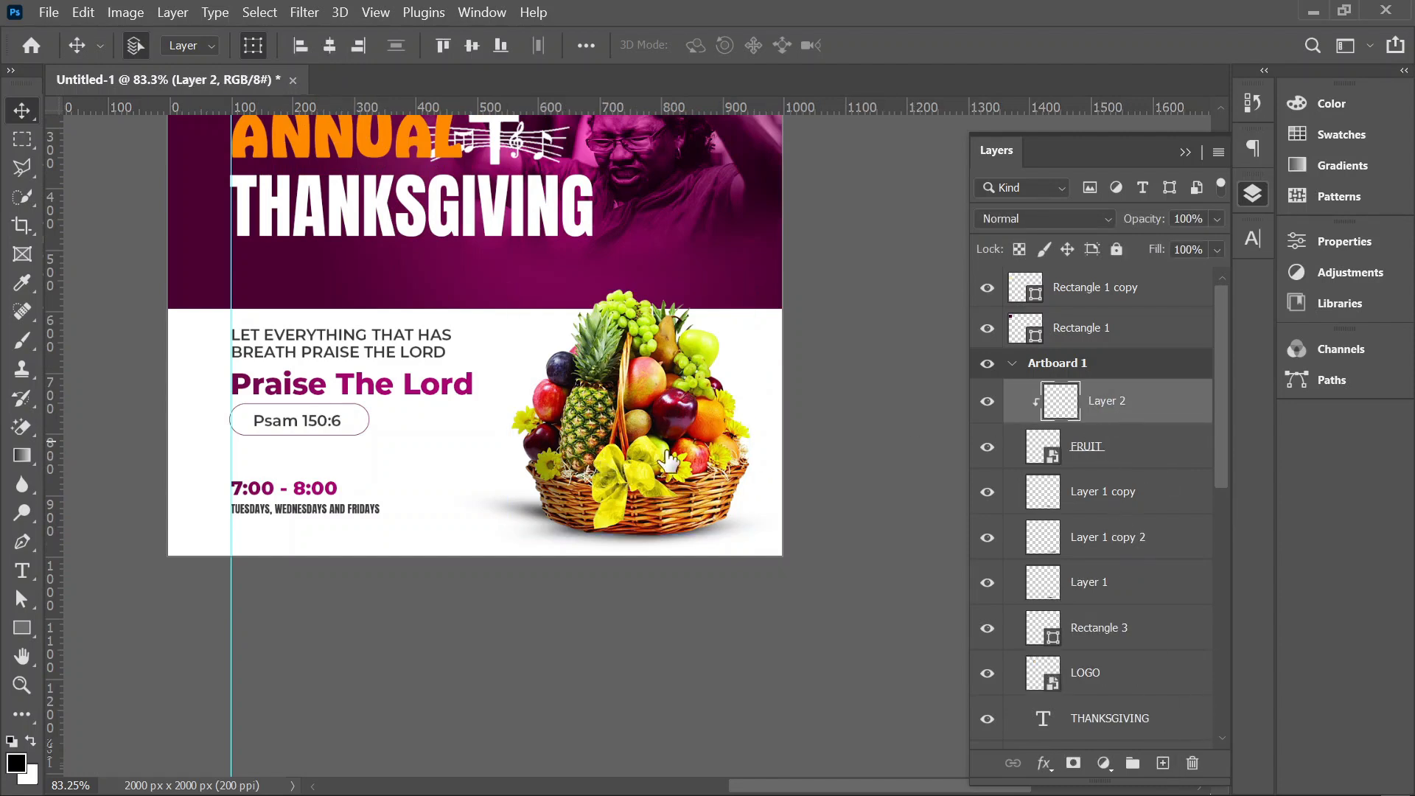
{"action": "left_click", "coordinate": [15, 343]}
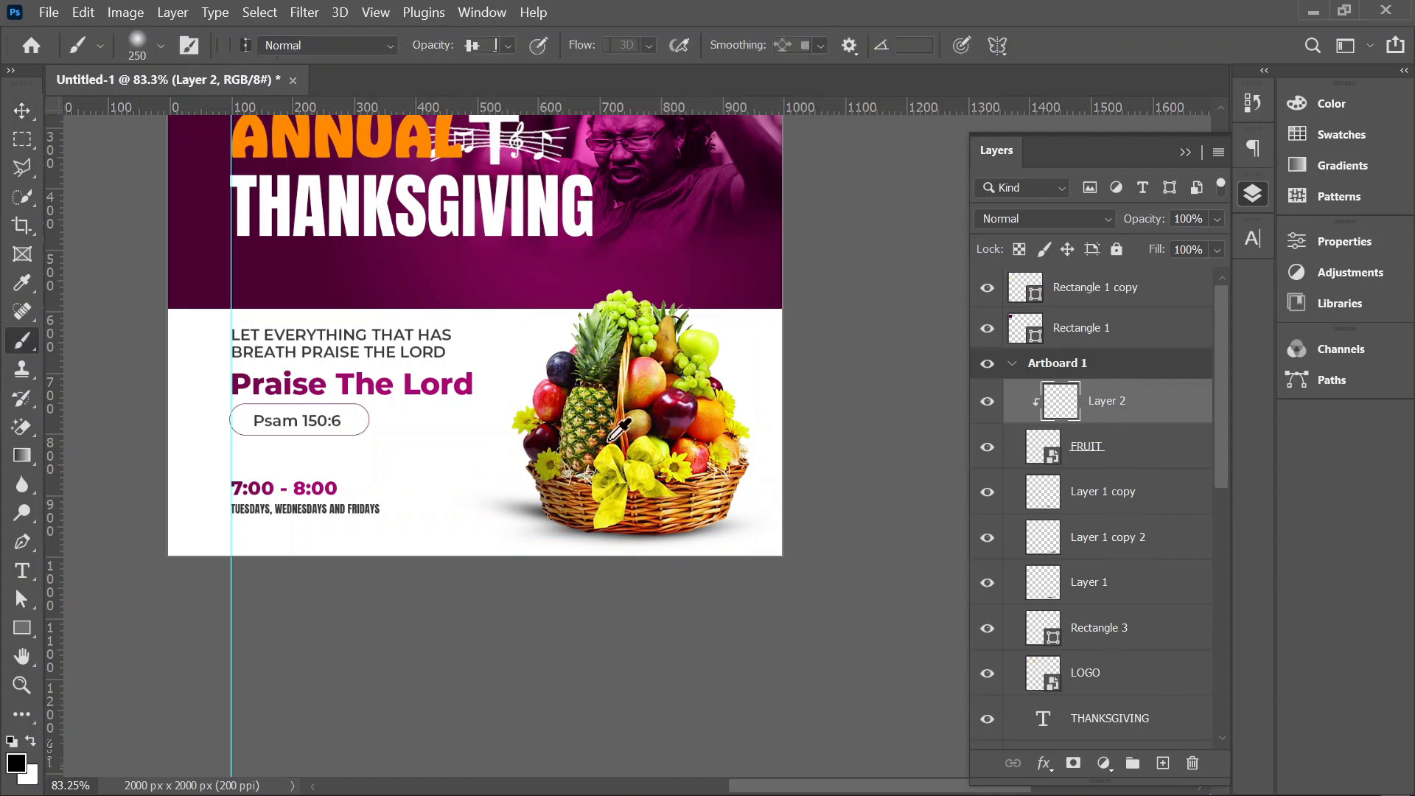
{"action": "scroll", "coordinate": [599, 382], "scroll_direction": "up", "scroll_amount": 4}
{"action": "scroll", "coordinate": [599, 381], "scroll_direction": "up", "scroll_amount": 3}
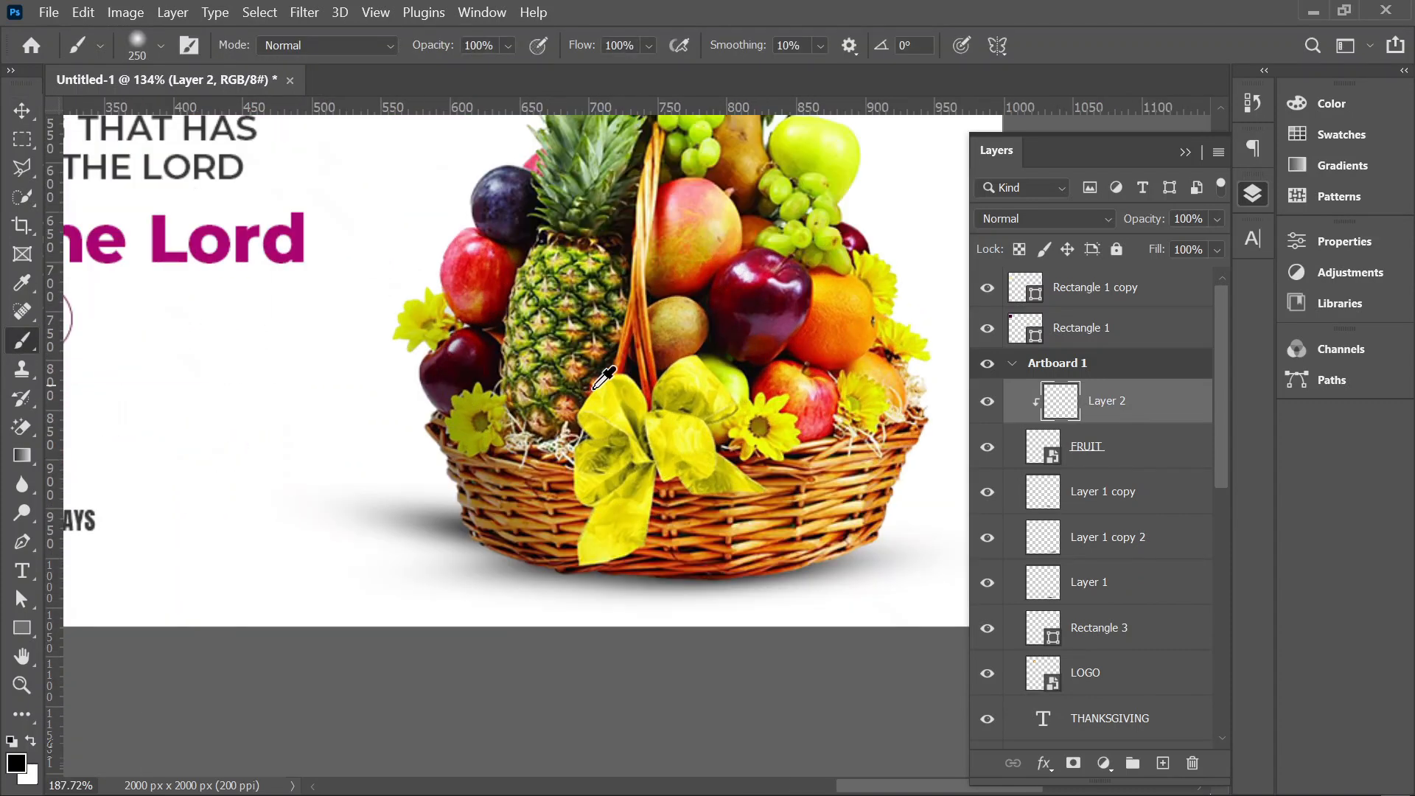
{"action": "key", "text": "bracketleft"}
{"action": "key", "text": "bracketleft"}
{"action": "key", "text": "bracketleft"}
{"action": "key", "text": "bracketleft"}
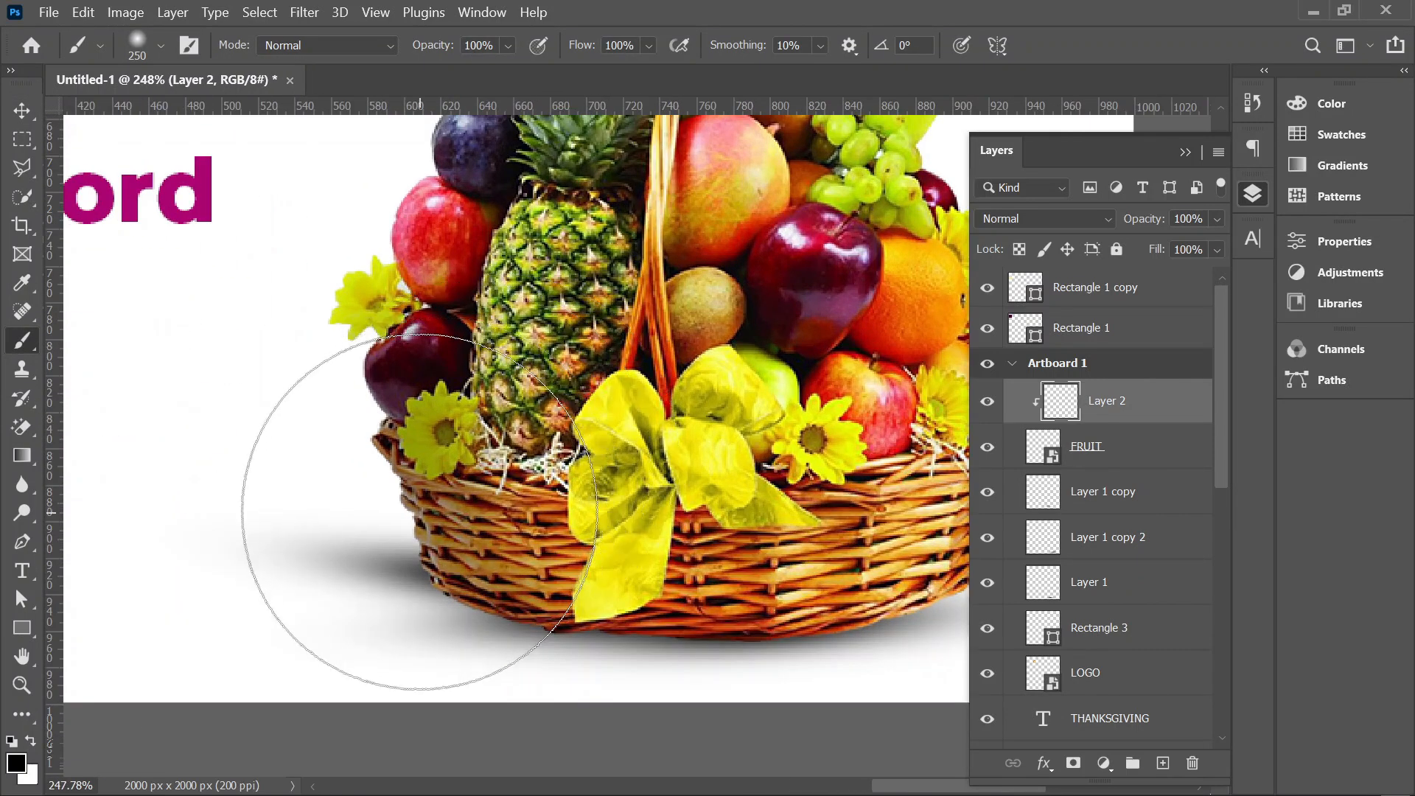
{"action": "key", "text": "bracketleft"}
{"action": "mouse_move", "coordinate": [454, 564]}
{"action": "left_mouse_down"}
{"action": "mouse_move", "coordinate": [413, 531]}
{"action": "mouse_move", "coordinate": [373, 379]}
{"action": "mouse_move", "coordinate": [395, 215]}
{"action": "mouse_move", "coordinate": [368, 302]}
{"action": "mouse_move", "coordinate": [530, 583]}
{"action": "mouse_move", "coordinate": [673, 600]}
{"action": "mouse_move", "coordinate": [704, 619]}
{"action": "left_mouse_up"}
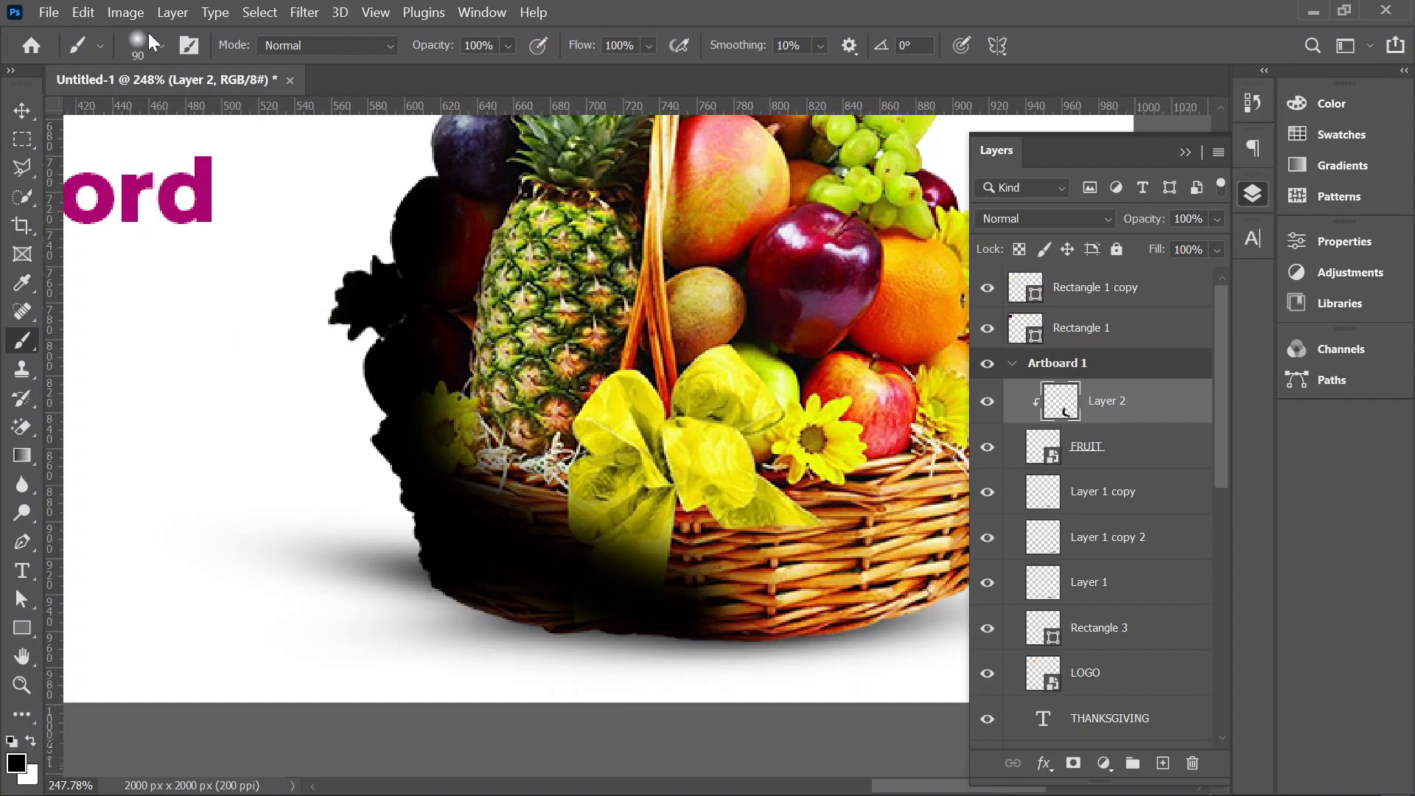
Step: Set the clipped shading layer's blend mode to Overlay and add a layer mask to it
{"action": "left_click", "coordinate": [1069, 219]}
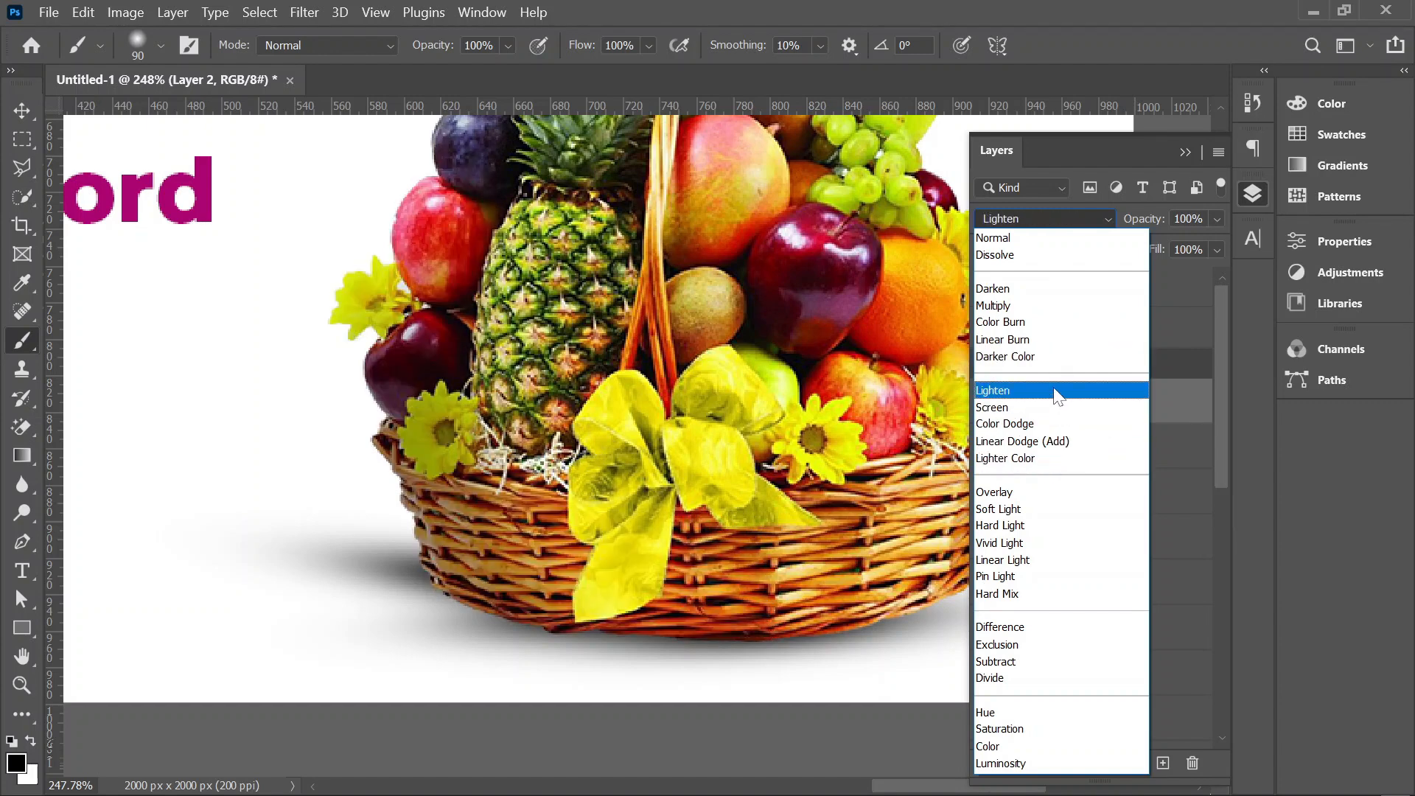
{"action": "left_click", "coordinate": [1049, 490]}
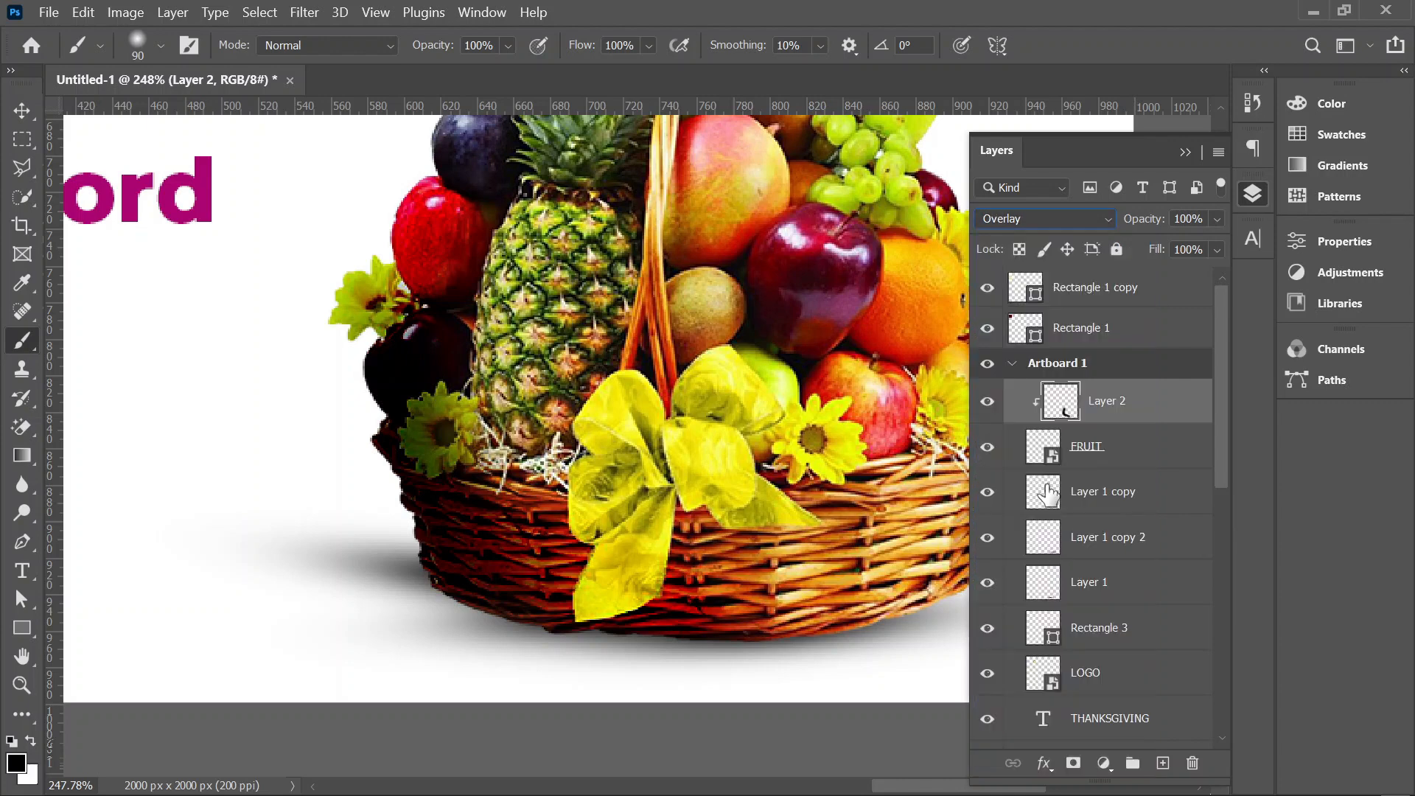
{"action": "left_click", "coordinate": [1073, 763]}
Step: Mask out the shading over the left-hand fruit with one soft black dab of a 400 px brush
{"action": "scroll", "coordinate": [633, 411], "scroll_direction": "down", "scroll_amount": 4}
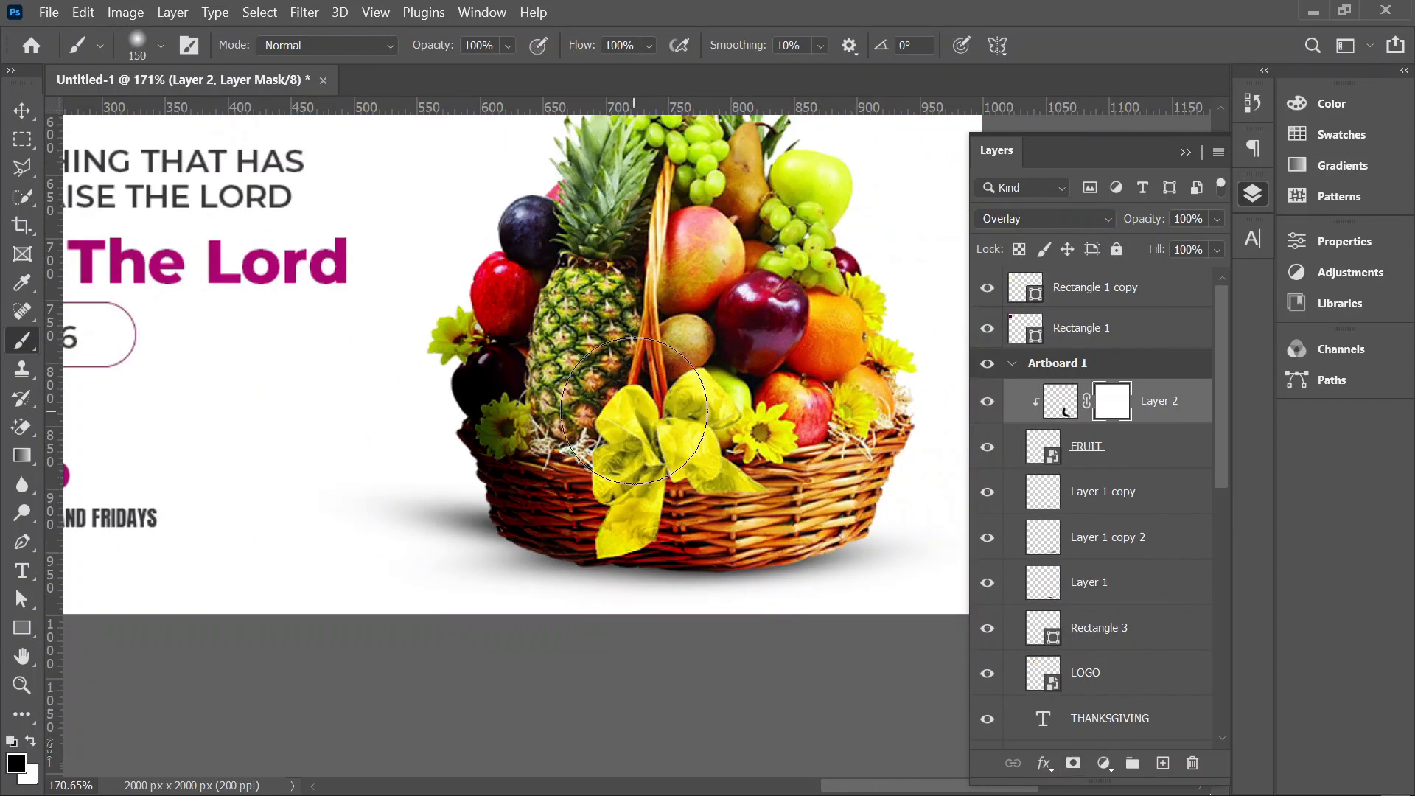
{"action": "key", "text": "bracketright"}
{"action": "key", "text": "bracketright"}
{"action": "key", "text": "bracketright"}
{"action": "key", "text": "bracketright"}
{"action": "key", "text": "bracketright"}
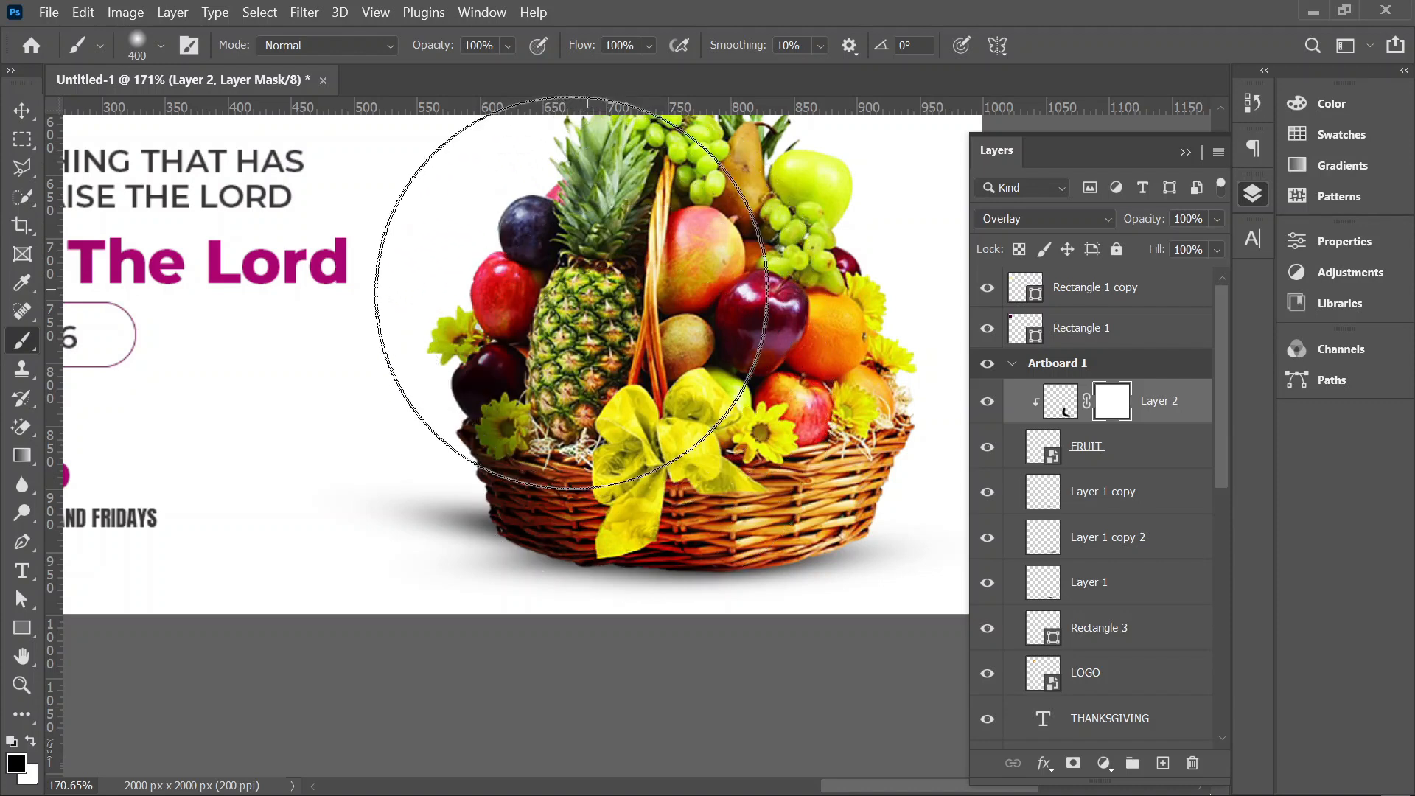
{"action": "left_click", "coordinate": [571, 294]}
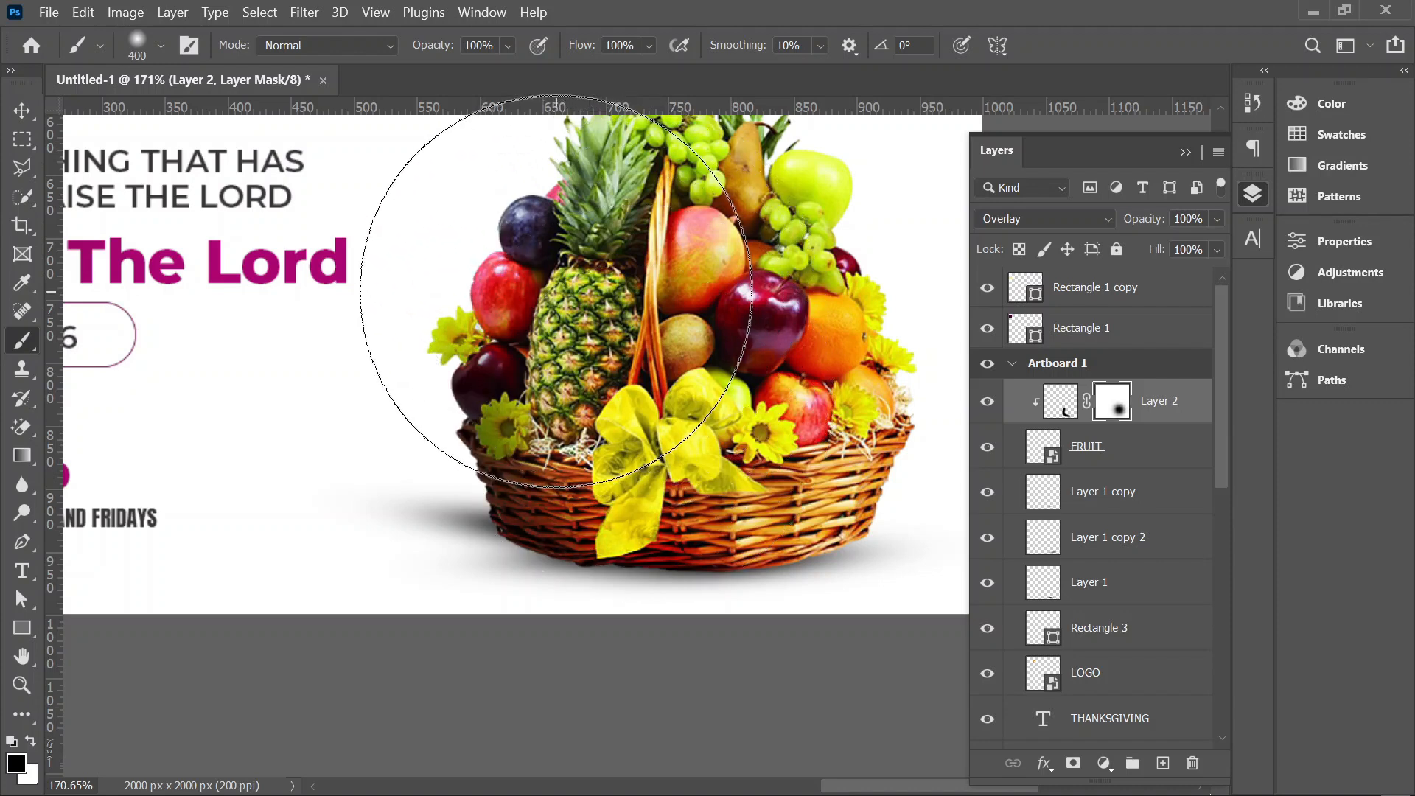
{"action": "left_click", "coordinate": [33, 116]}
{"action": "scroll", "coordinate": [363, 486], "scroll_direction": "down", "scroll_amount": 4}
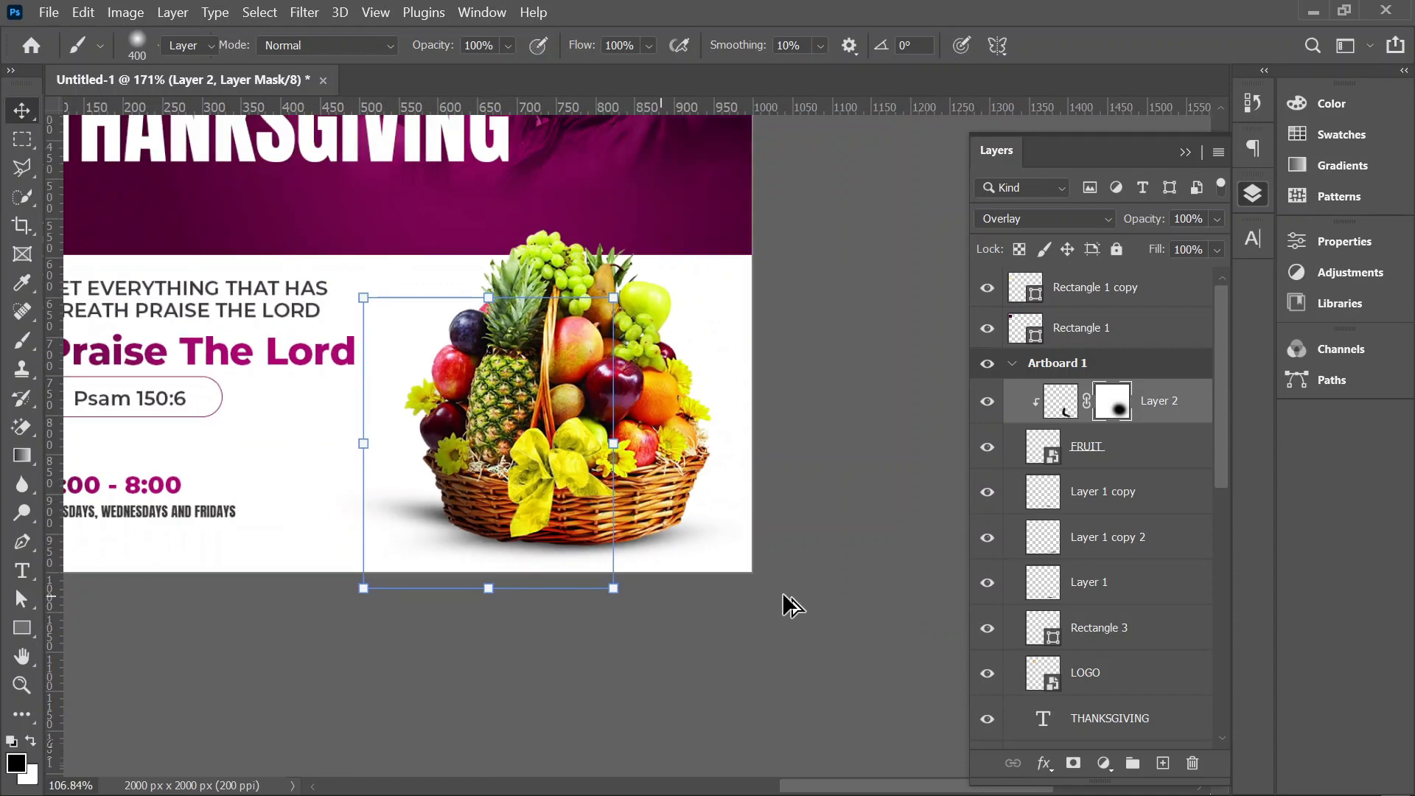
{"action": "left_click", "coordinate": [662, 524]}
Step: Add a new layer above the basket shading and paint one soft cream spot with a 400 px brush above the banner's cross icon
{"action": "scroll", "coordinate": [662, 524], "scroll_direction": "up", "scroll_amount": 2}
{"action": "scroll", "coordinate": [664, 509], "scroll_direction": "down", "scroll_amount": 4}
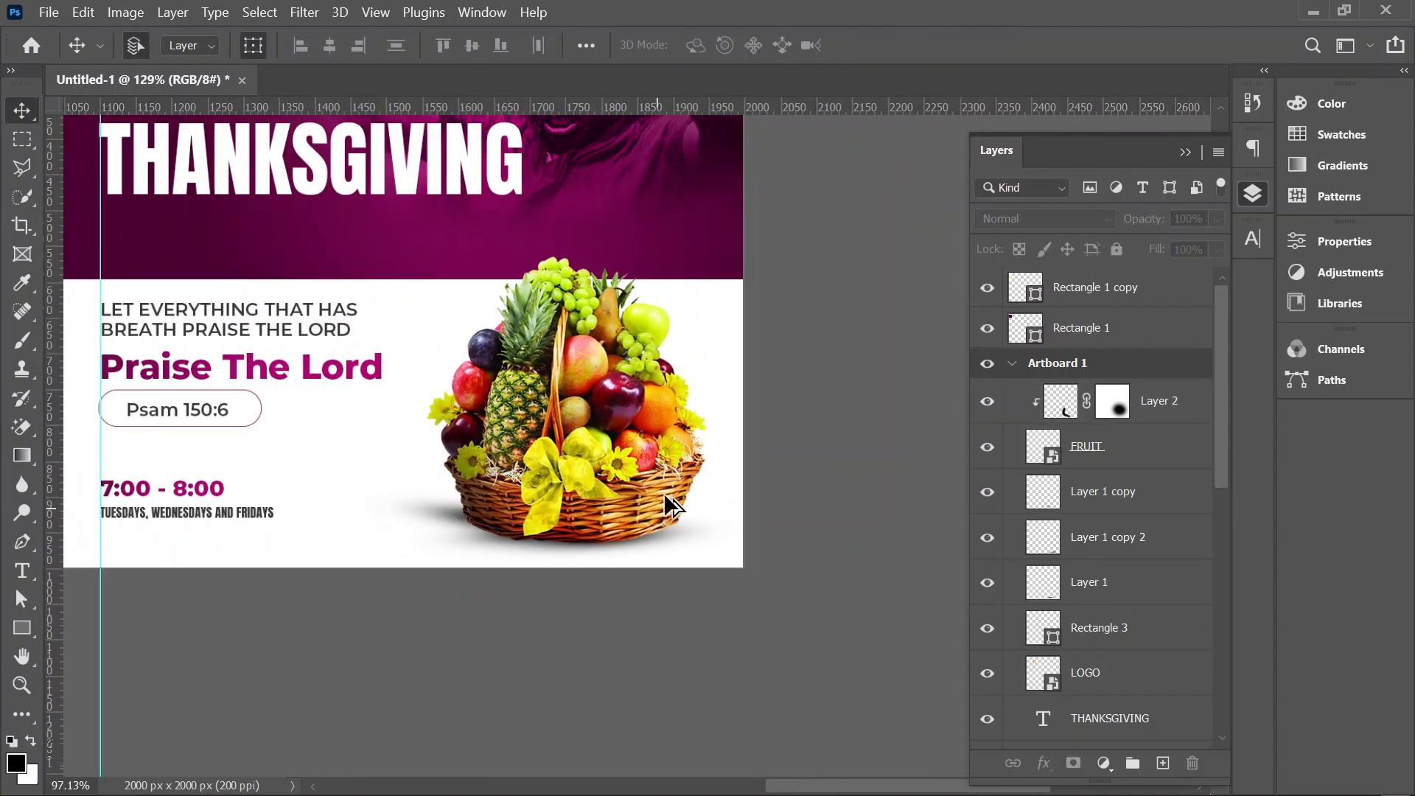
{"action": "scroll", "coordinate": [701, 377], "scroll_direction": "up", "scroll_amount": 2}
{"action": "scroll", "coordinate": [678, 377], "scroll_direction": "up", "scroll_amount": 2}
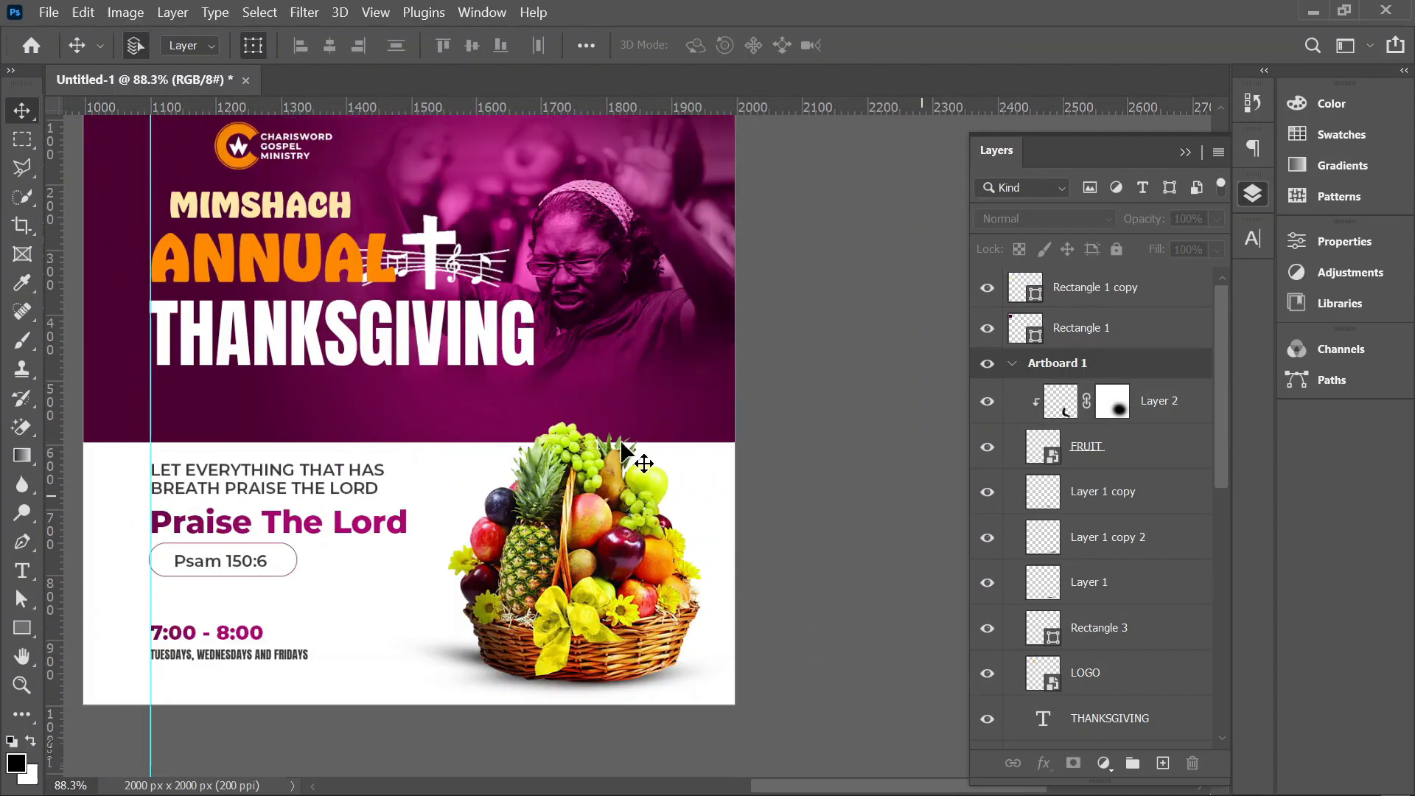
{"action": "left_click_drag", "start_coordinate": [626, 432], "coordinate": [730, 543]}
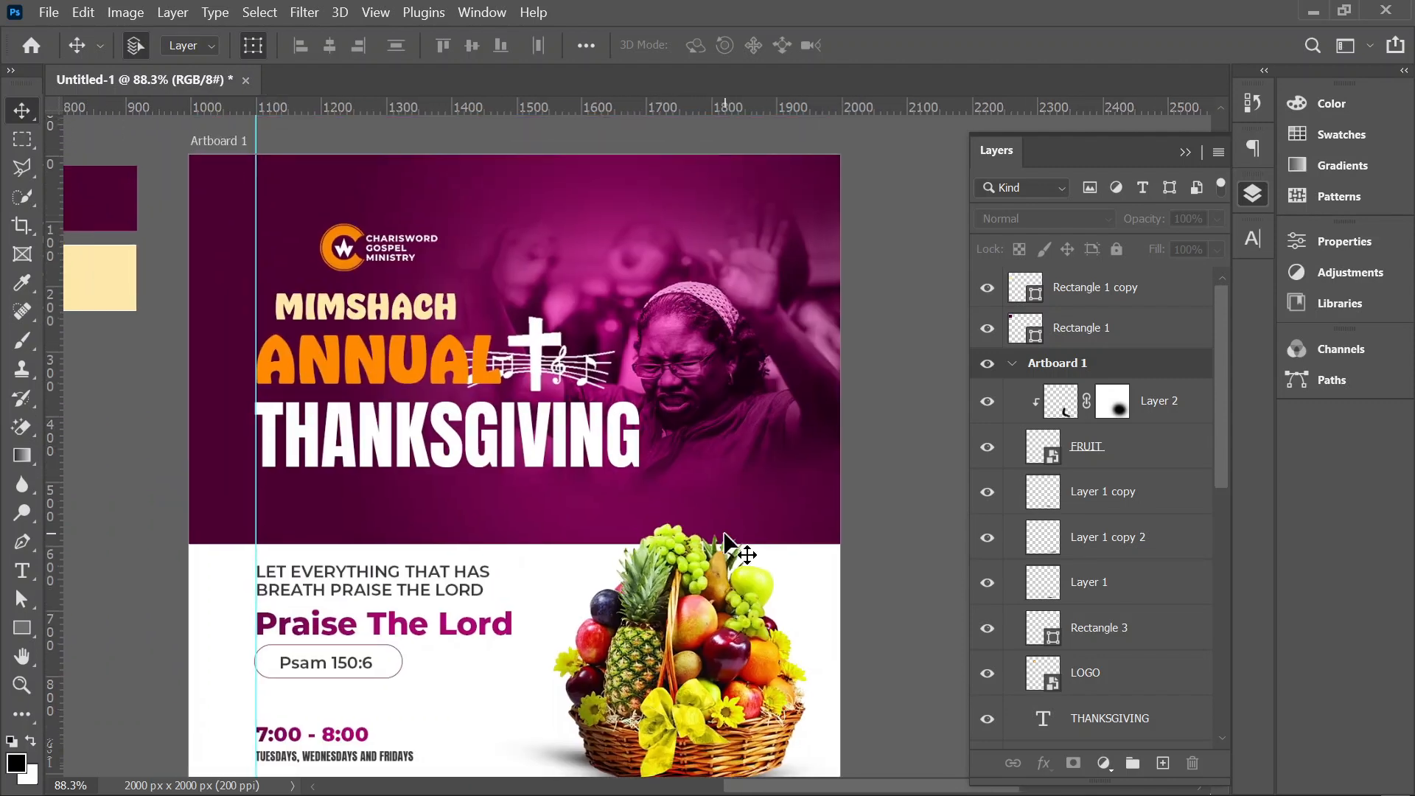
{"action": "key", "text": "u"}
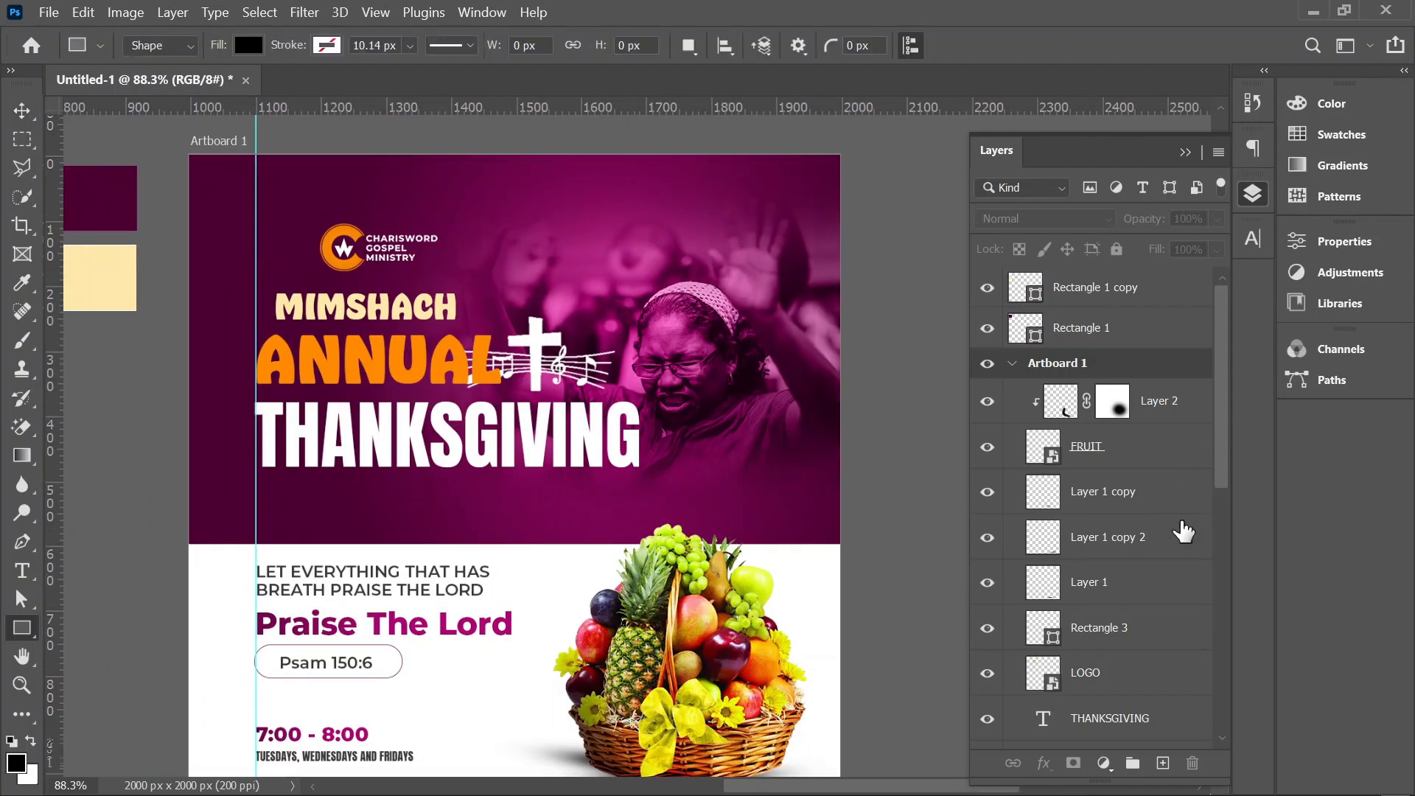
{"action": "left_click", "coordinate": [1165, 762]}
{"action": "left_click_drag", "start_coordinate": [1125, 302], "coordinate": [1140, 439]}
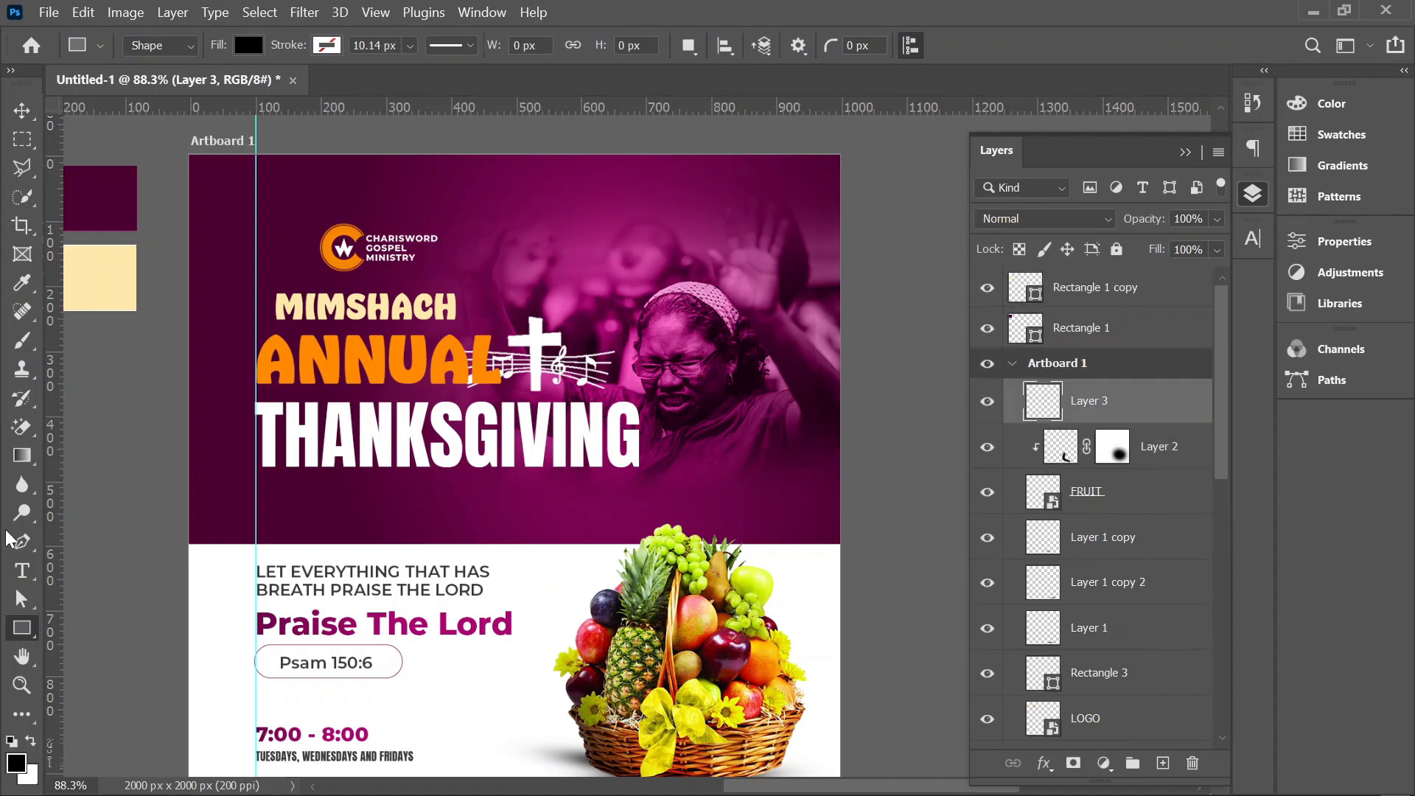
{"action": "left_click", "coordinate": [28, 342]}
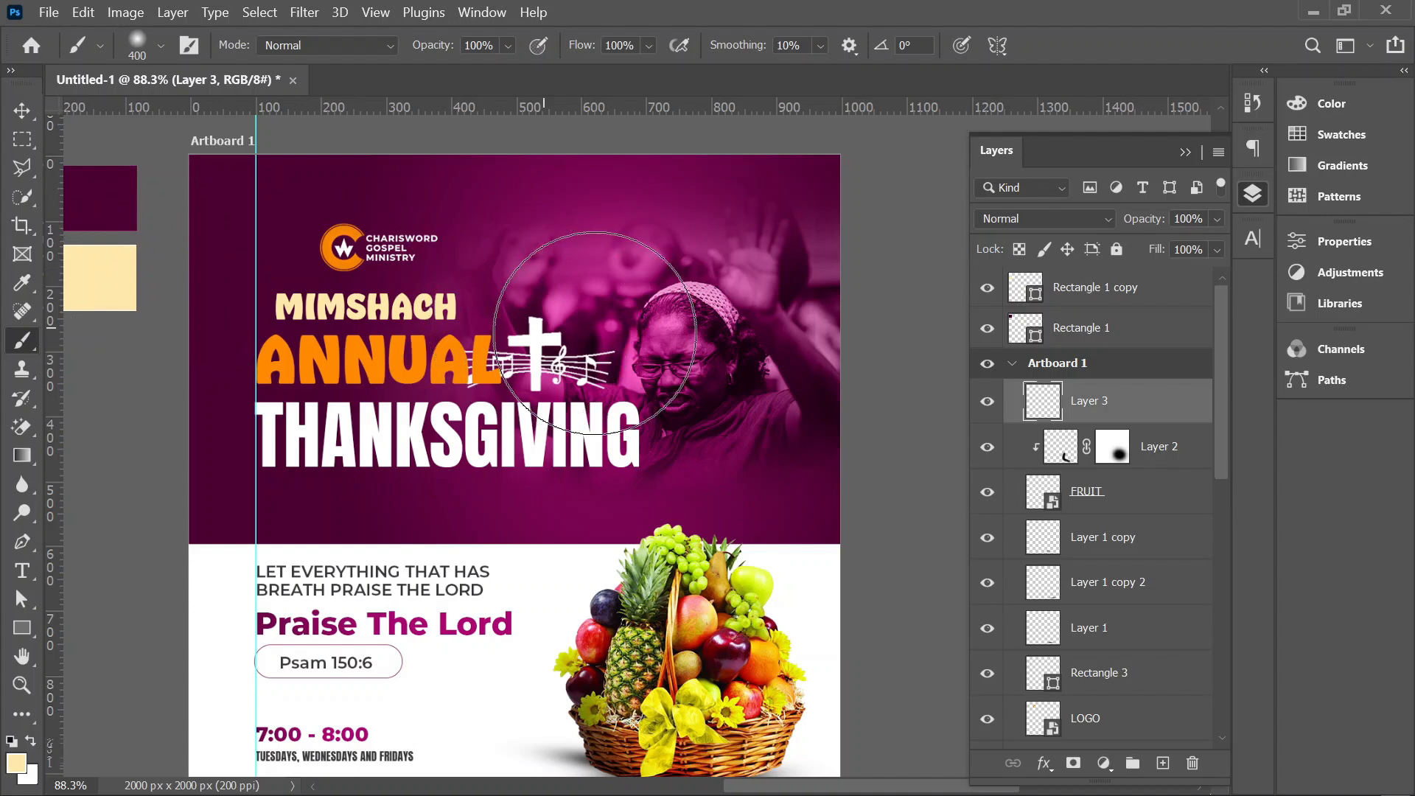
{"action": "left_click", "coordinate": [580, 325]}
Step: Scale the cream glow to 175.11% and move it up toward the banner's upper edge
{"action": "key", "text": "v"}
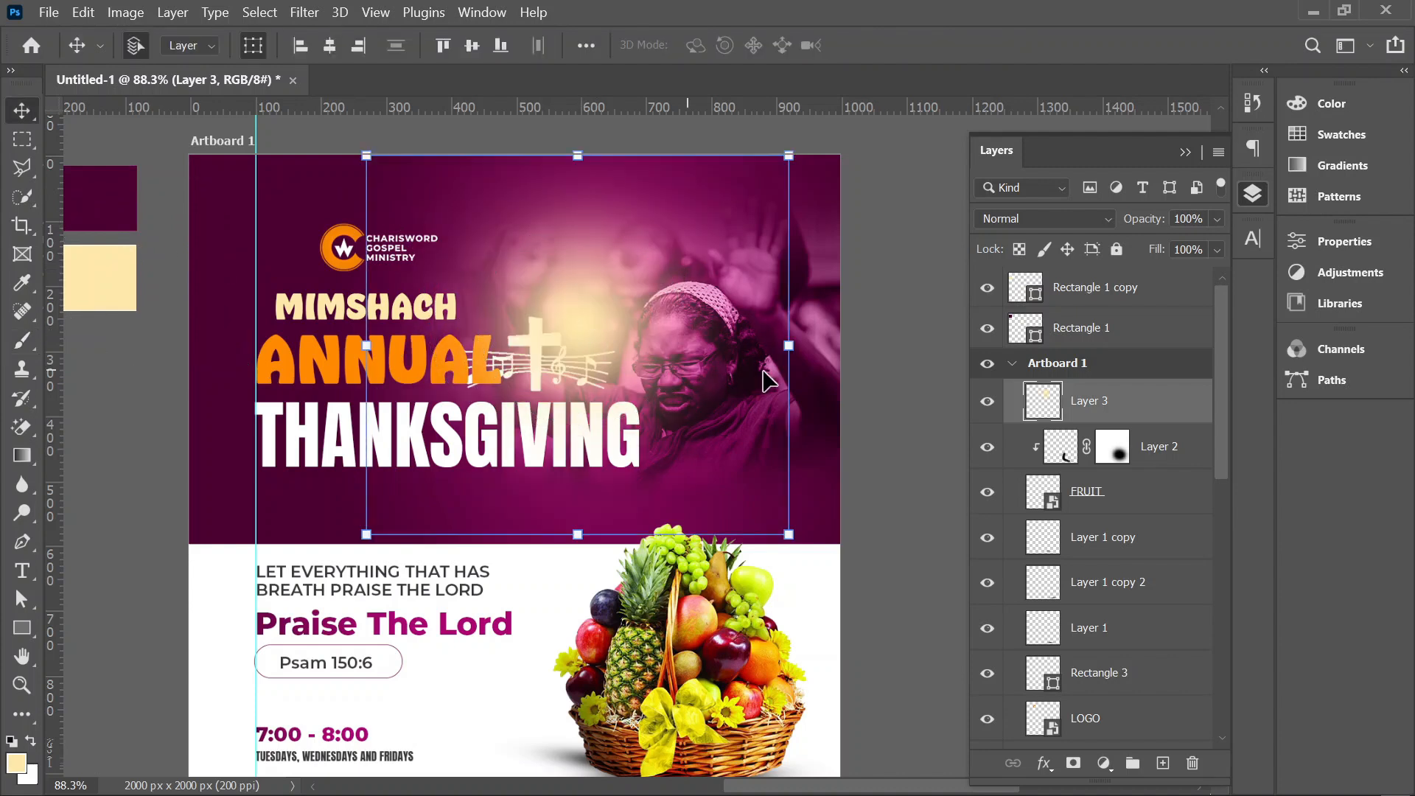
{"action": "left_click_drag", "start_coordinate": [859, 345], "coordinate": [935, 352]}
{"action": "key", "text": "Return"}
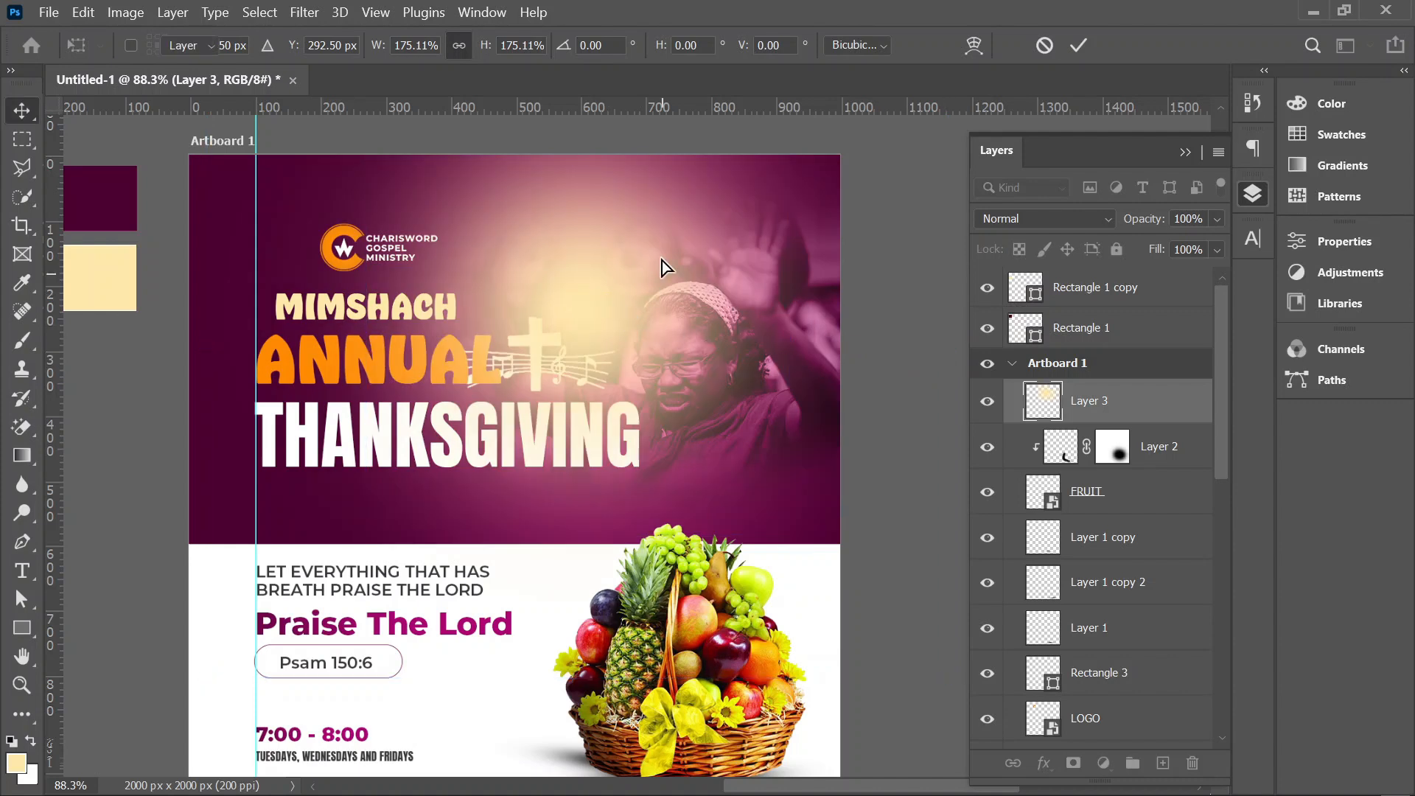
{"action": "left_click_drag", "start_coordinate": [606, 294], "coordinate": [579, 222]}
Step: Move the glow layer below the MIMSHACH text layer, just above the banner photo, and set its blend mode to Vivid Light
{"action": "left_click_drag", "start_coordinate": [1097, 407], "coordinate": [1121, 590]}
{"action": "left_click_drag", "start_coordinate": [616, 255], "coordinate": [614, 264]}
{"action": "left_click", "coordinate": [1032, 219]}
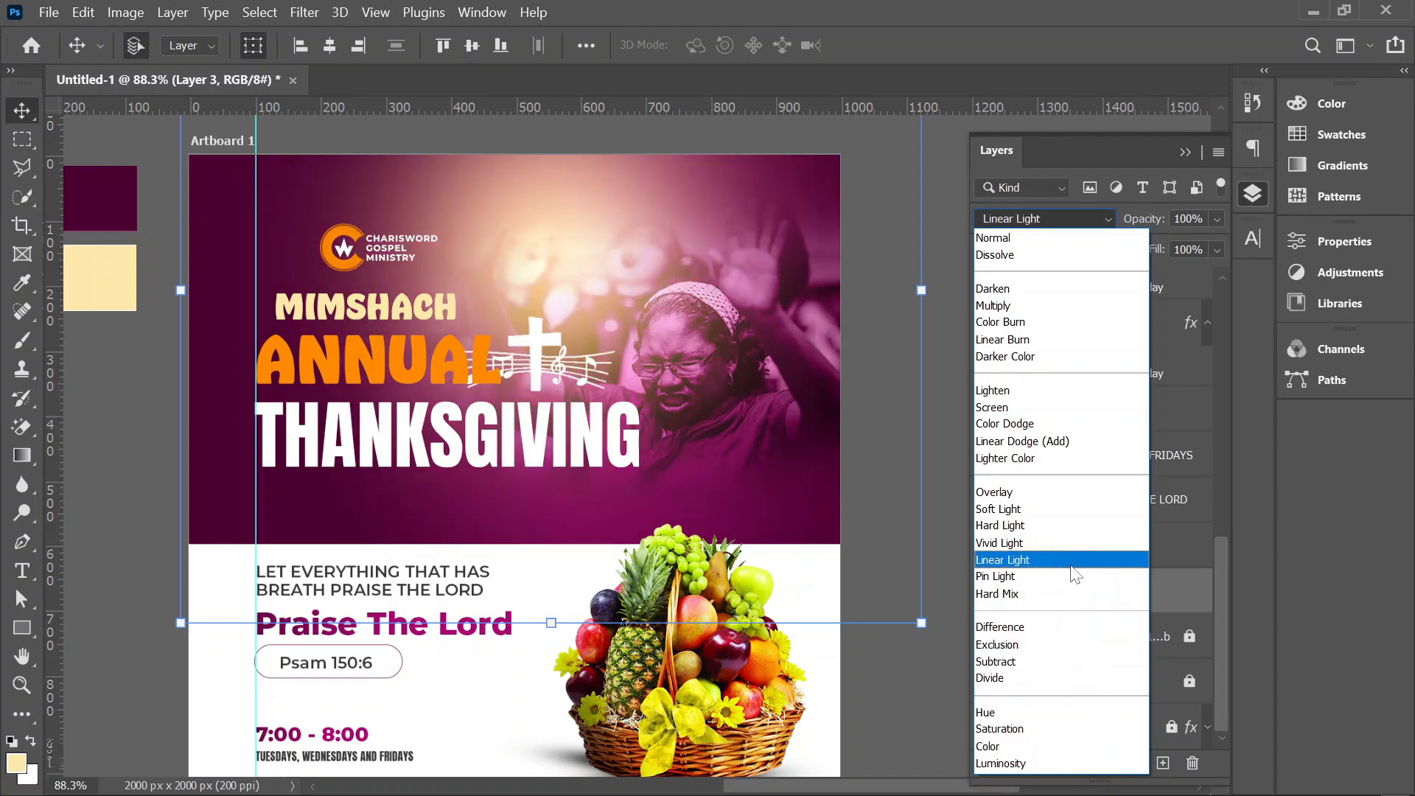
{"action": "left_click", "coordinate": [1069, 543]}
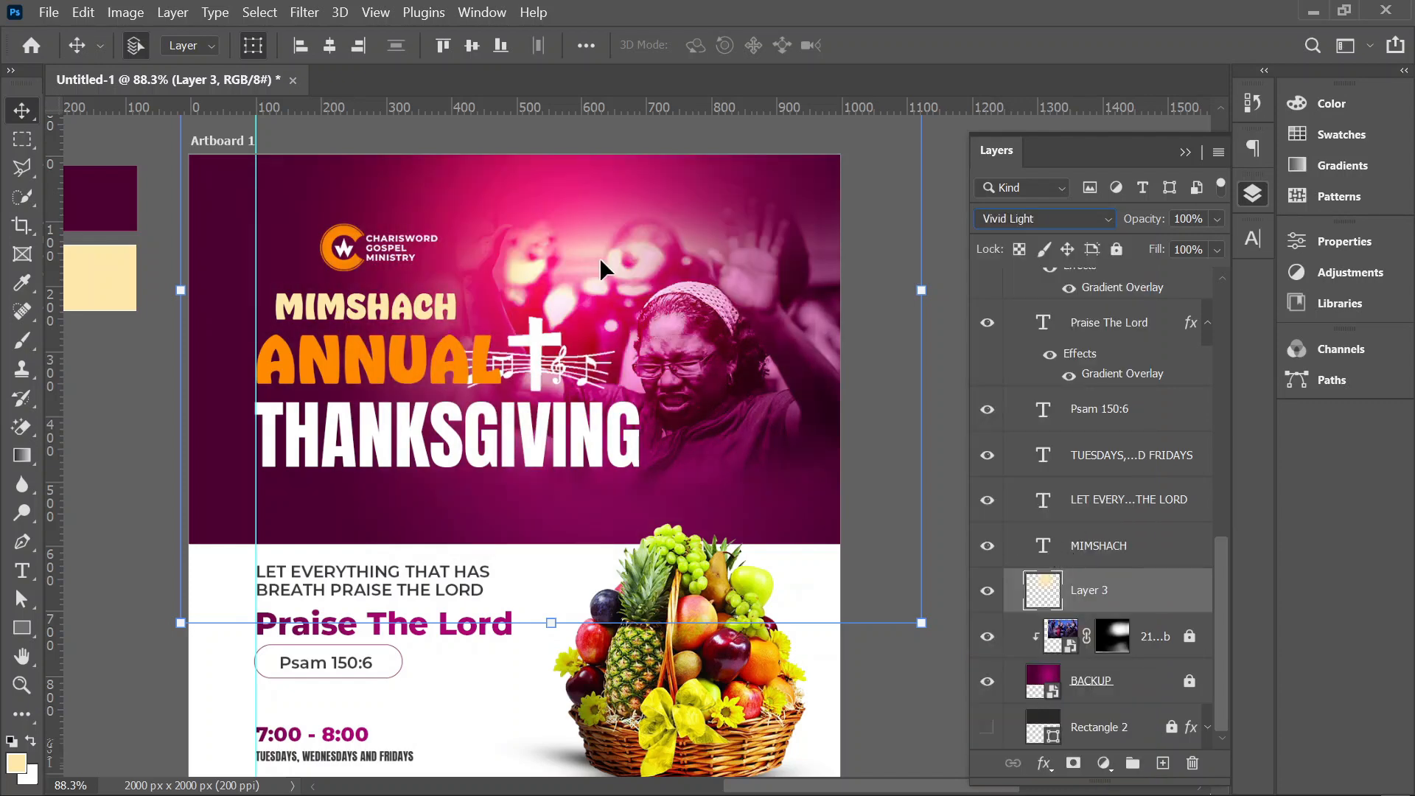
Step: Duplicate the Vivid Light glow and place the copy at the banner's lower right, then deselect it
{"action": "left_click_drag", "start_coordinate": [601, 264], "coordinate": [866, 486]}
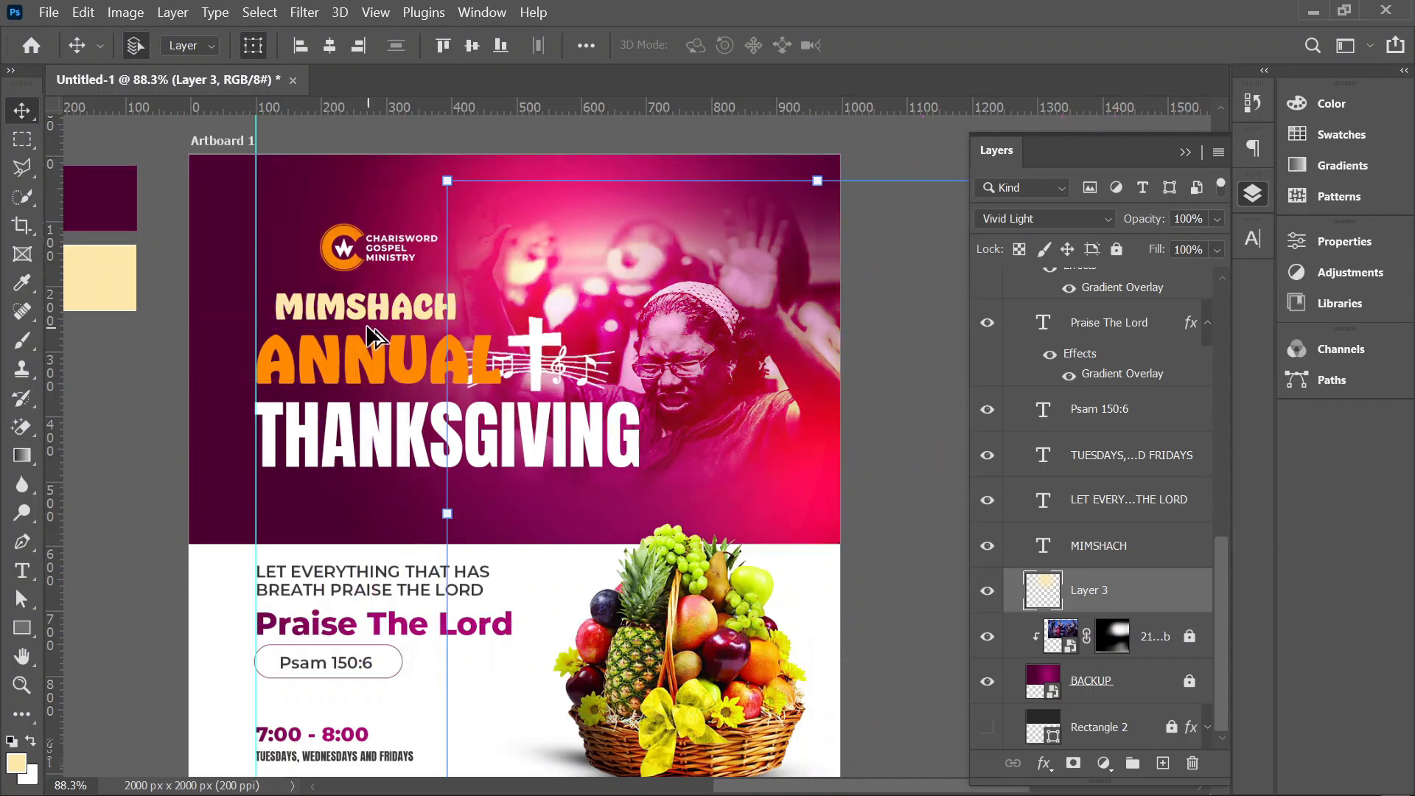
{"action": "scroll", "coordinate": [376, 332], "scroll_direction": "down", "scroll_amount": 1}
{"action": "left_click", "coordinate": [656, 172]}
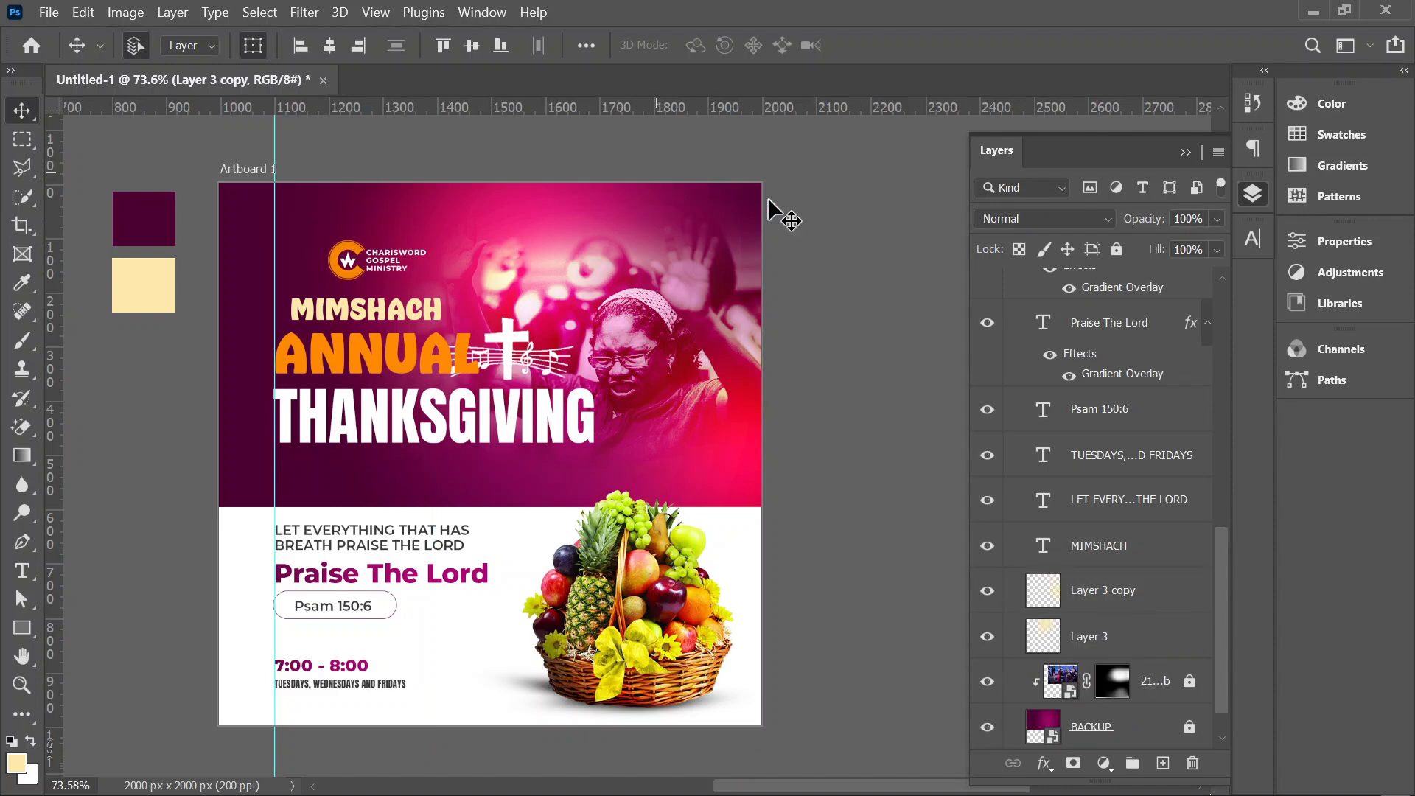
Step: Change the font of the MIMSHACH and ANNUAL title texts to Montserrat ExtraBold
{"action": "scroll", "coordinate": [361, 372], "scroll_direction": "up", "scroll_amount": 5}
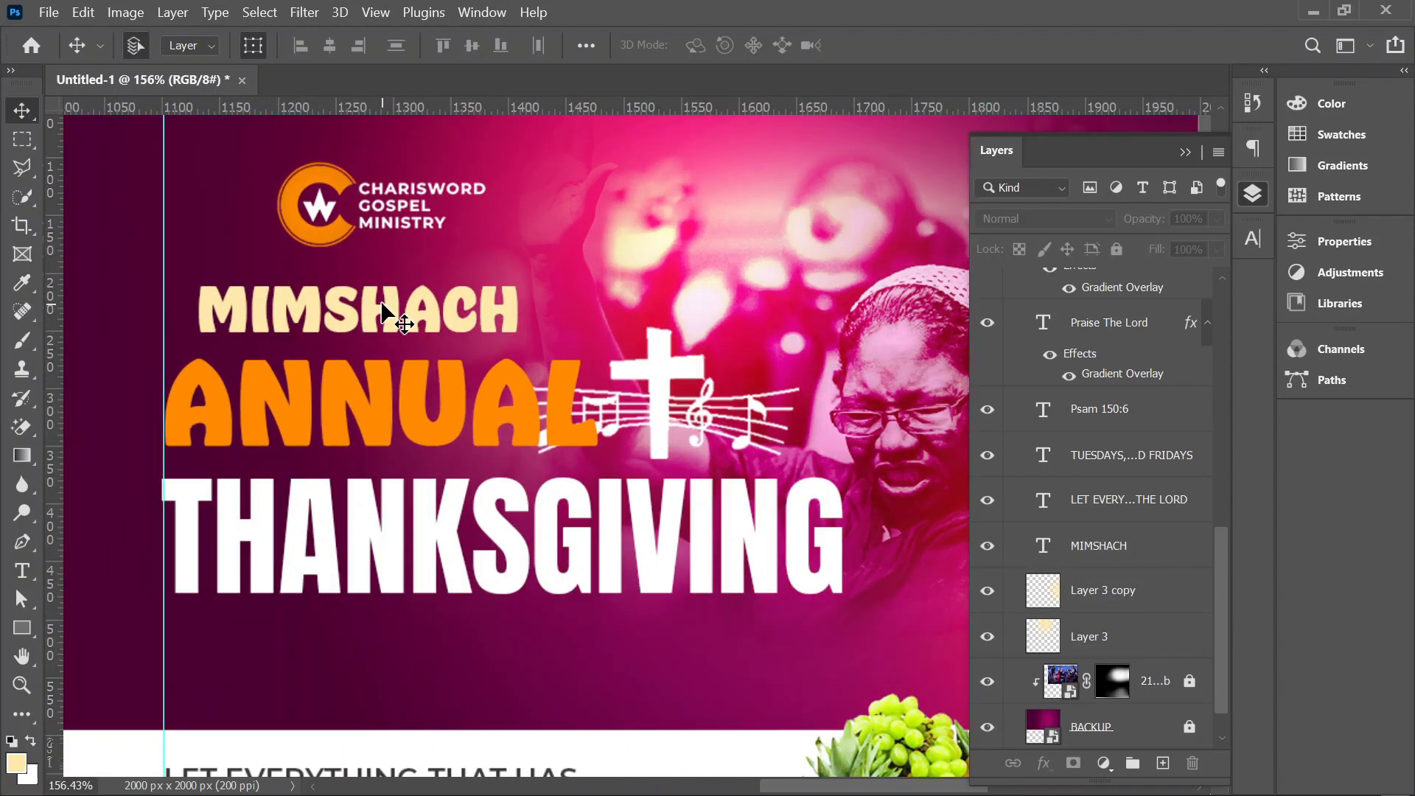
{"action": "left_click", "coordinate": [384, 313]}
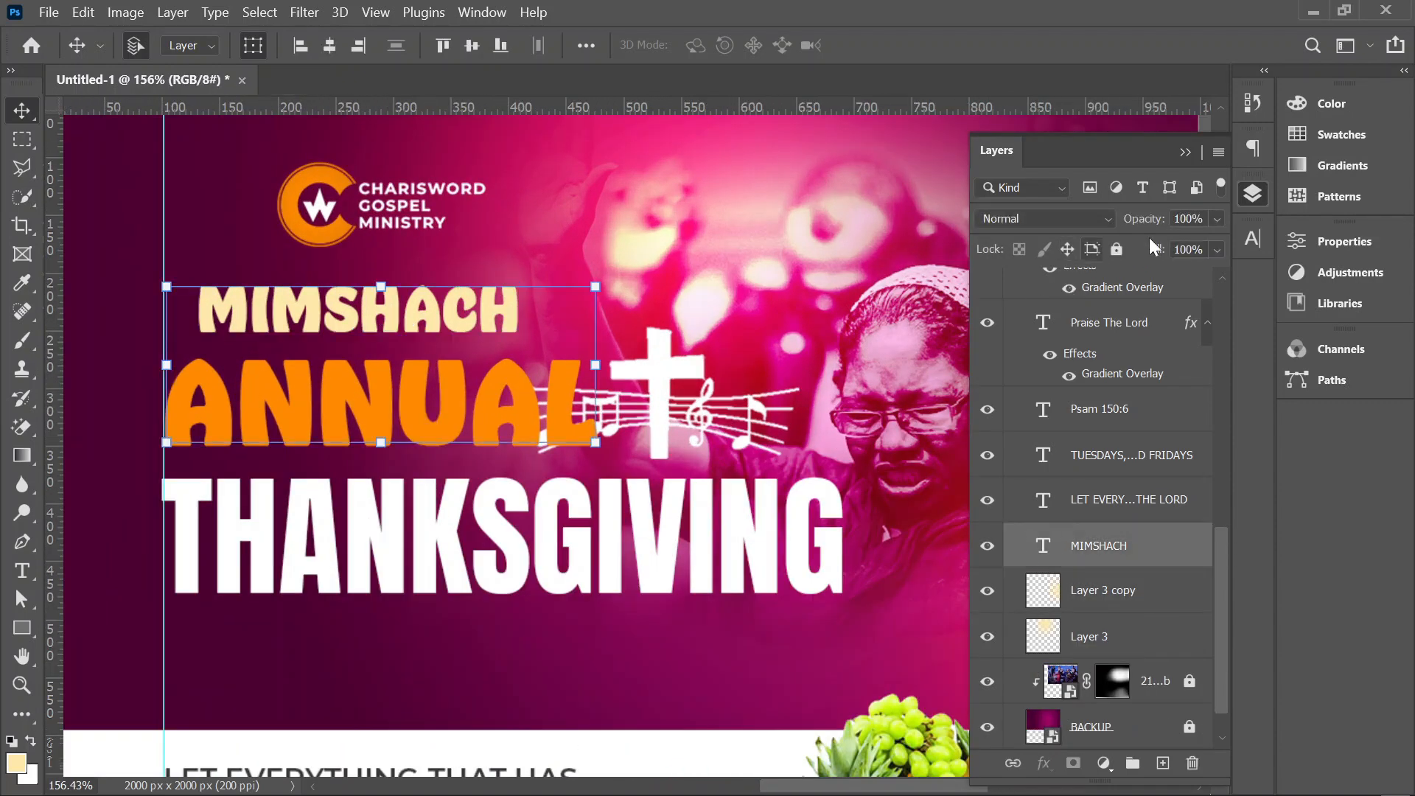
{"action": "left_click", "coordinate": [1252, 237]}
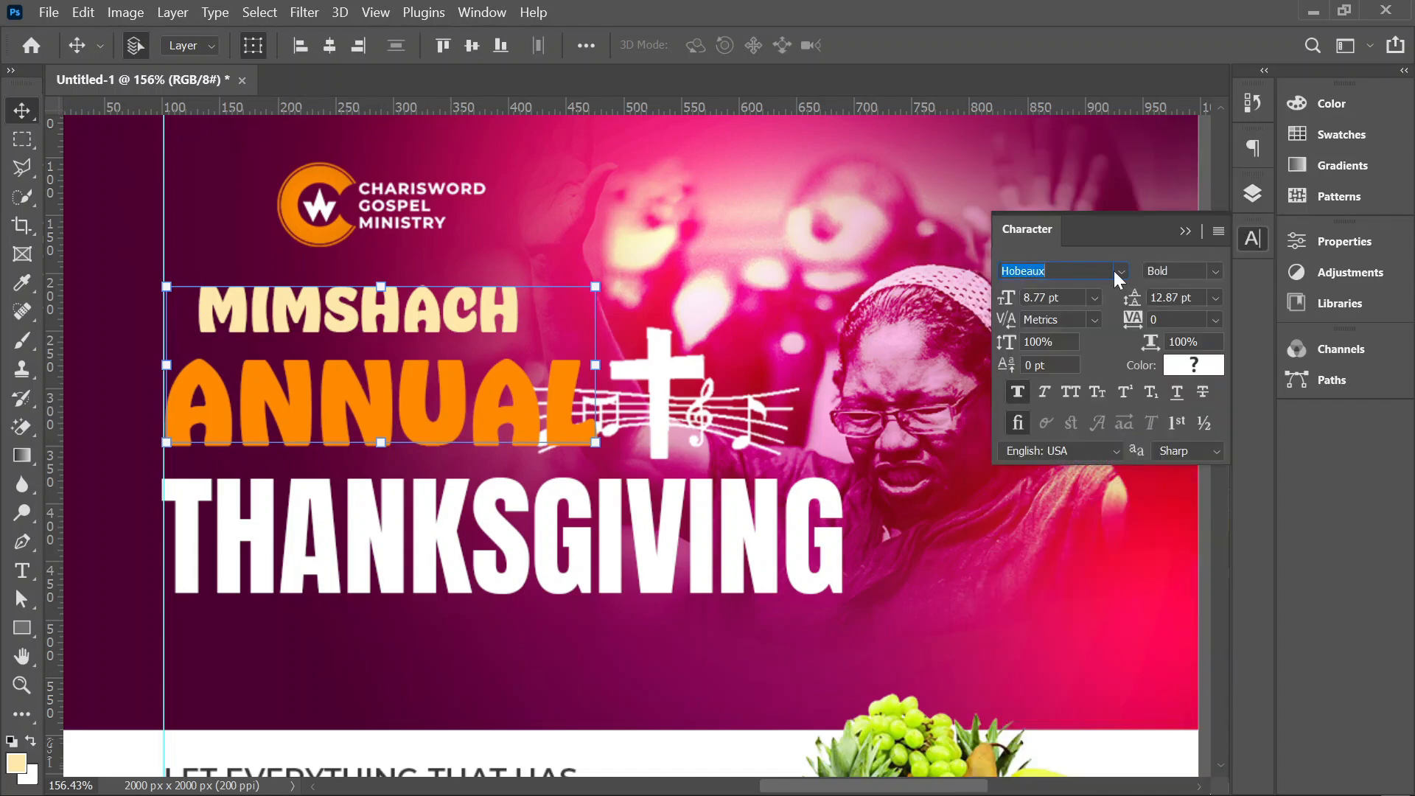
{"action": "left_click", "coordinate": [1119, 272]}
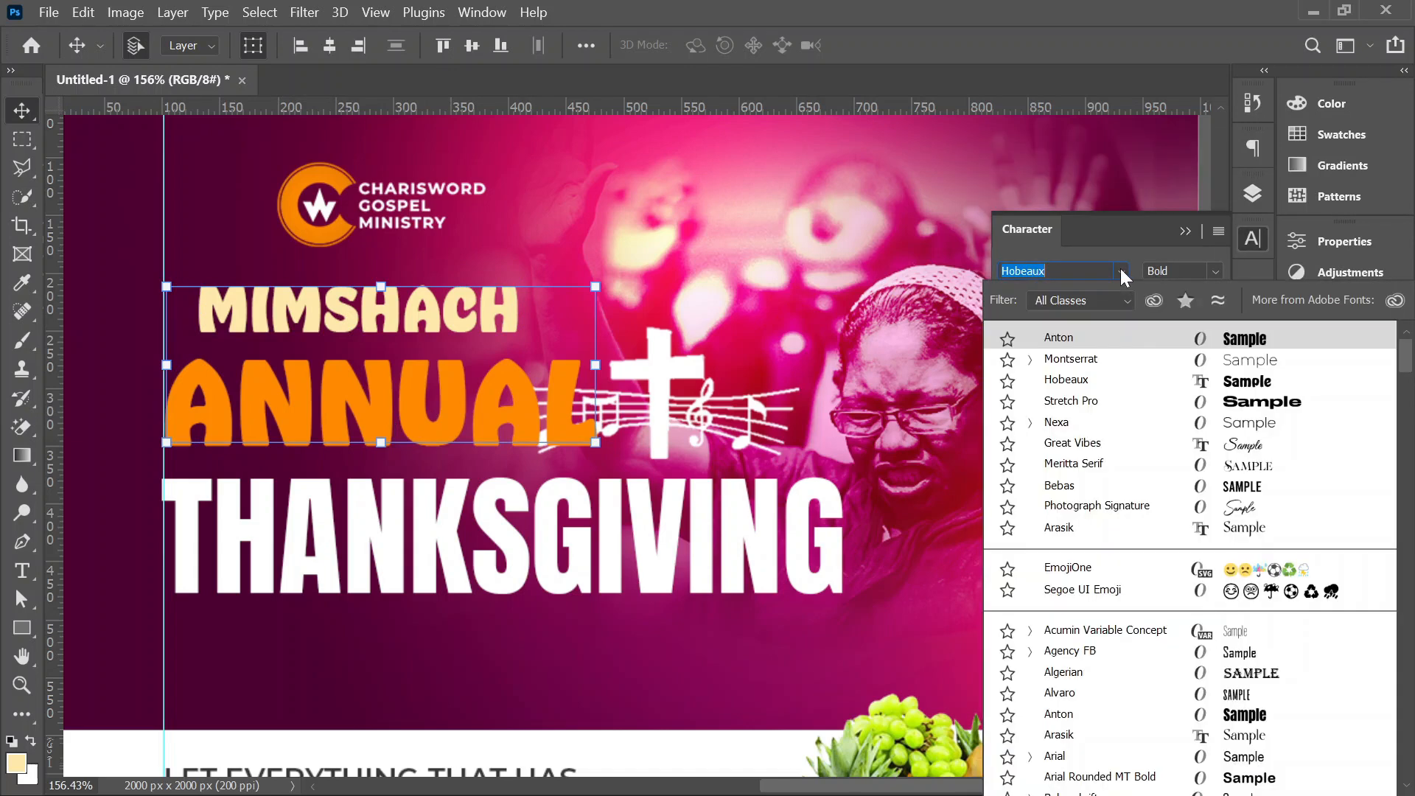
{"action": "left_click", "coordinate": [1268, 361]}
{"action": "left_click", "coordinate": [1216, 272]}
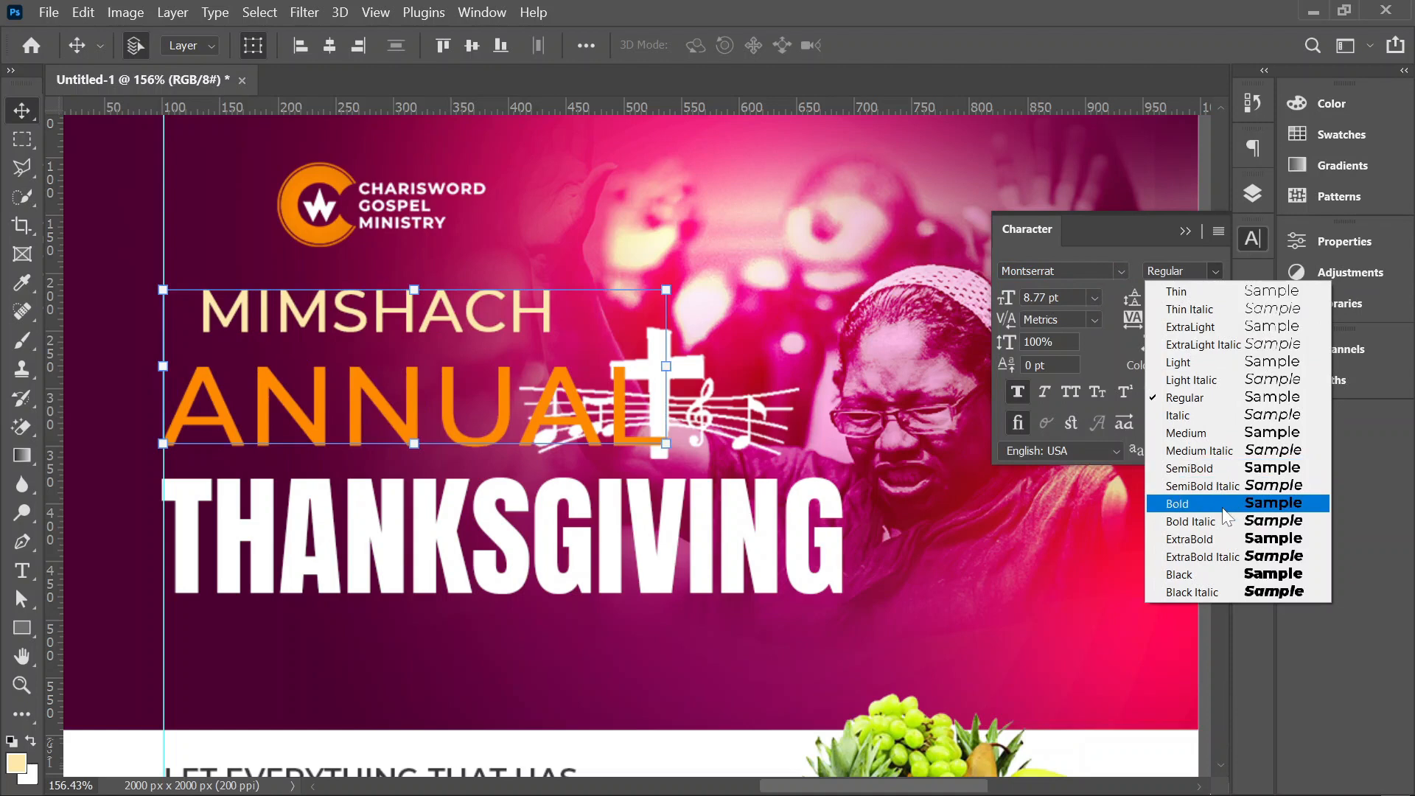
{"action": "left_click", "coordinate": [1239, 543]}
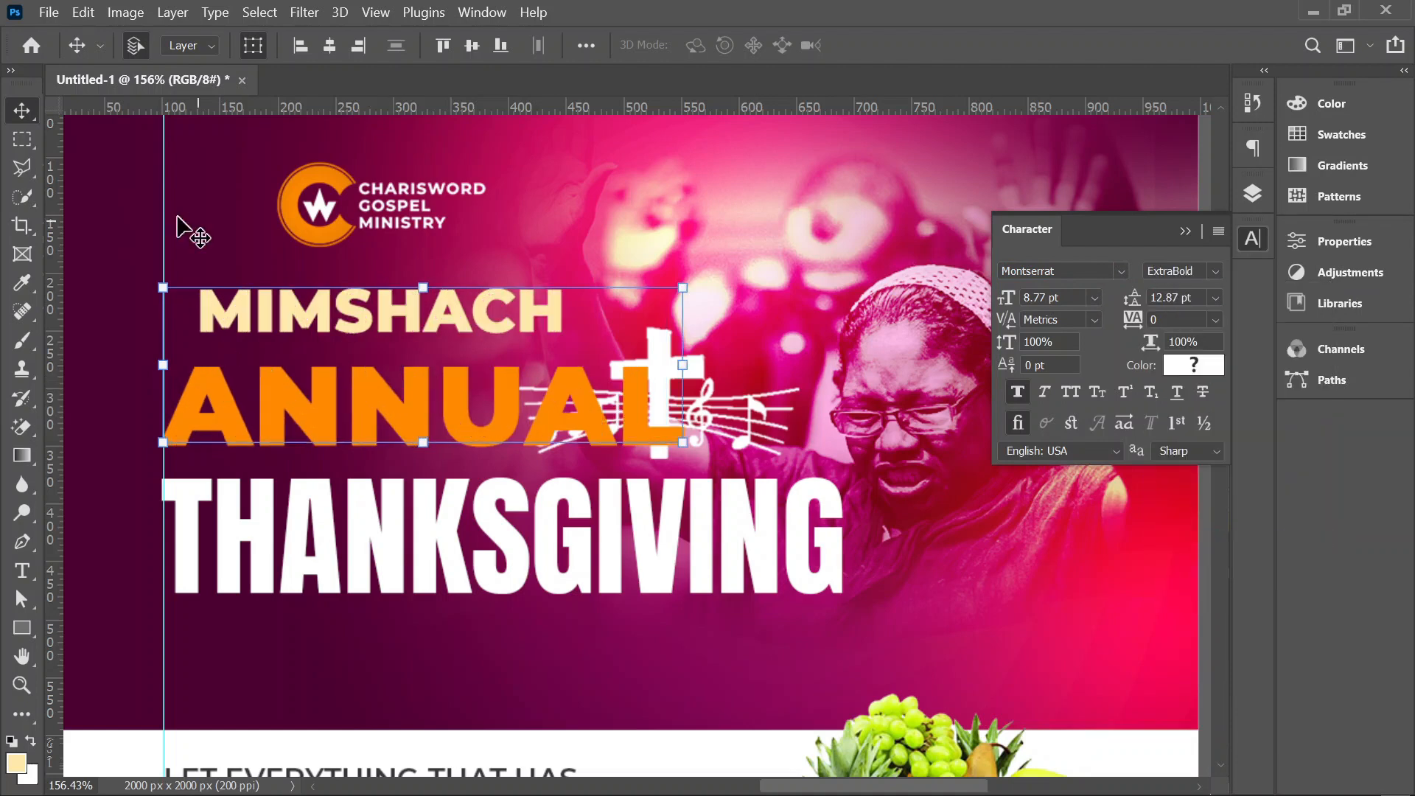
Step: Move MIMSHACH slightly closer to ANNUAL, and shrink the cross-and-music icon and place it at the end of ANNUAL
{"action": "left_click_drag", "start_coordinate": [354, 324], "coordinate": [361, 337]}
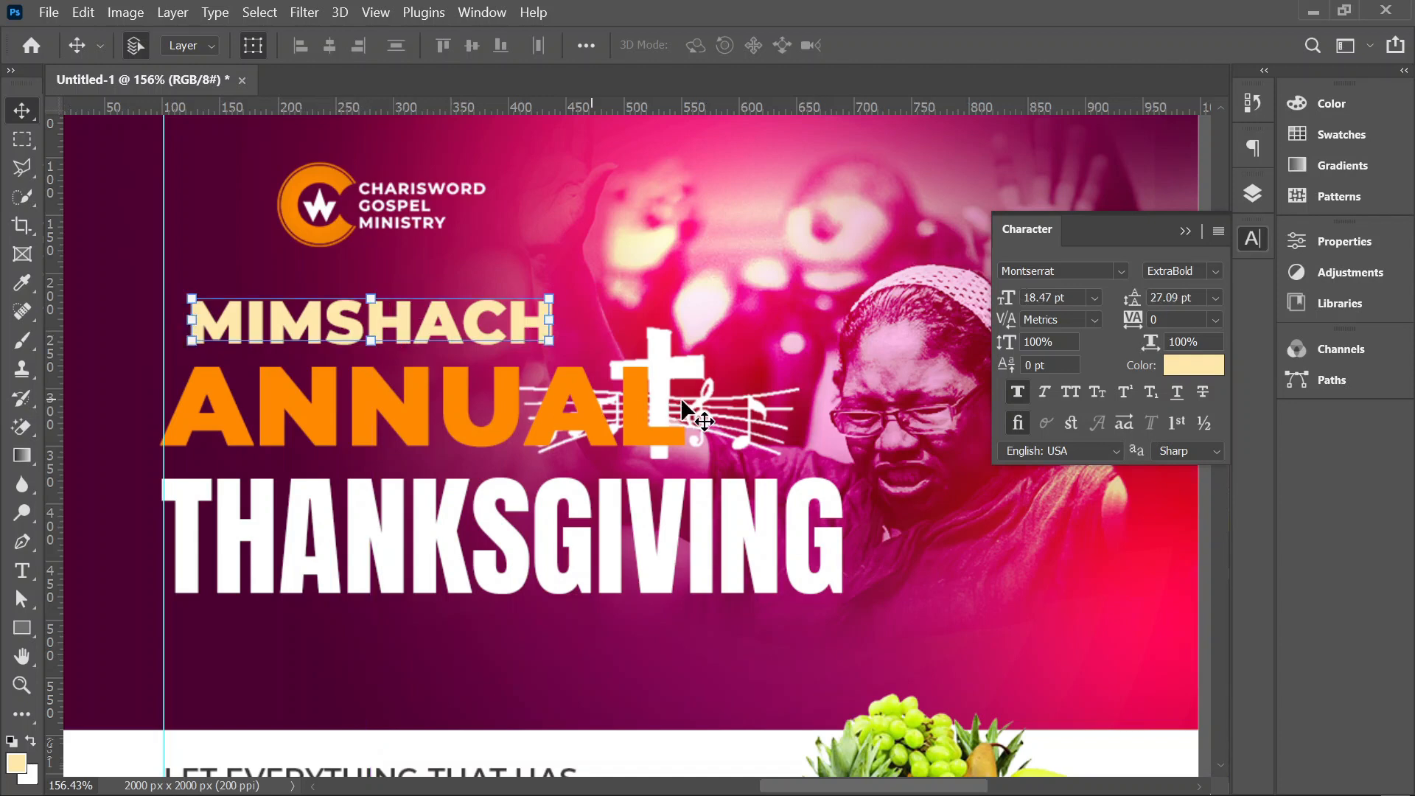
{"action": "left_click_drag", "start_coordinate": [678, 374], "coordinate": [706, 301]}
{"action": "left_click", "coordinate": [666, 350]}
{"action": "key", "text": "ctrl+t"}
{"action": "left_click_drag", "start_coordinate": [827, 386], "coordinate": [727, 396]}
{"action": "key", "text": "Return"}
{"action": "scroll", "coordinate": [727, 397], "scroll_direction": "down", "scroll_amount": 6}
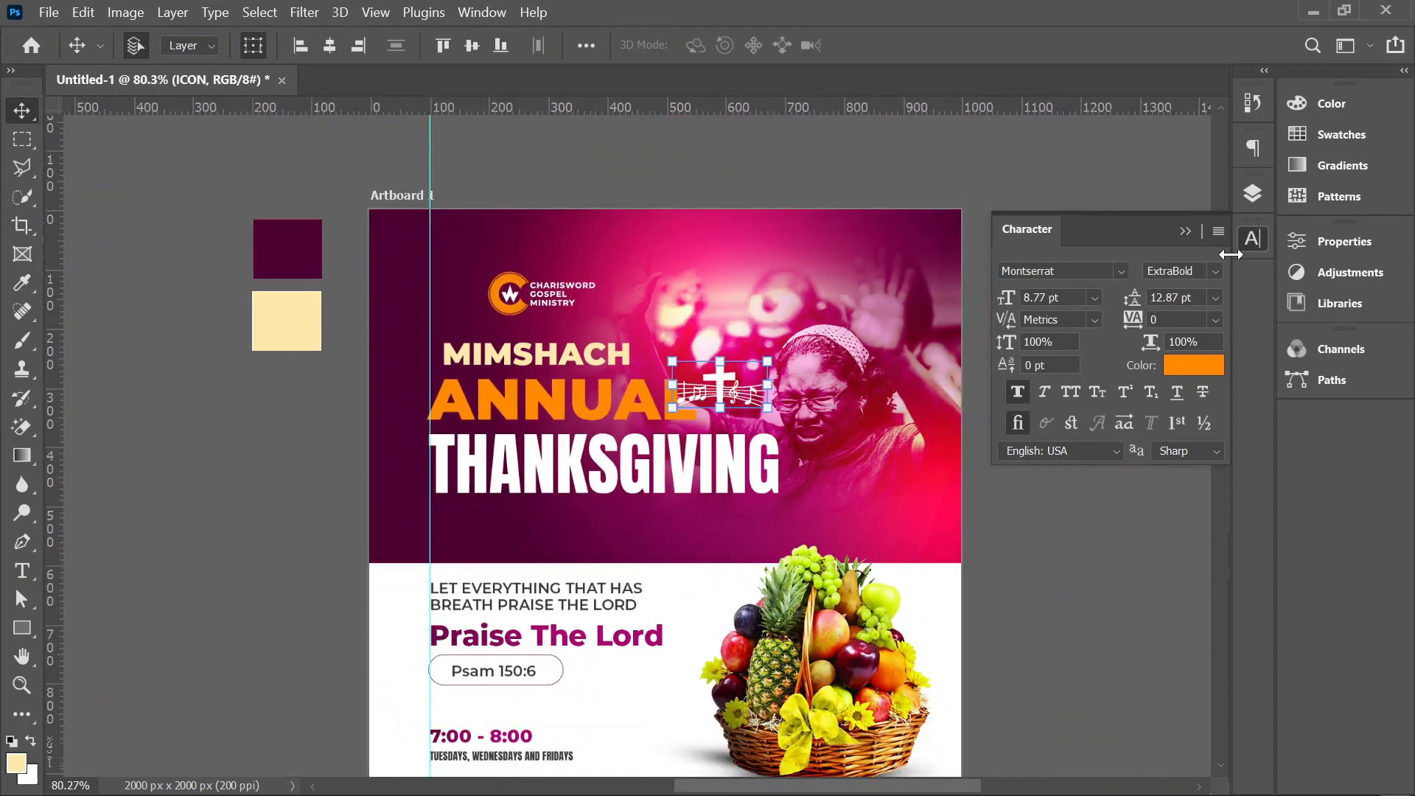
Step: Select the maroon and cream colour swatches beside the artboard and hide both their layers
{"action": "left_click", "coordinate": [1259, 239]}
{"action": "left_click", "coordinate": [1148, 258]}
{"action": "scroll", "coordinate": [732, 398], "scroll_direction": "down", "scroll_amount": 1}
{"action": "left_click_drag", "start_coordinate": [731, 444], "coordinate": [712, 389]}
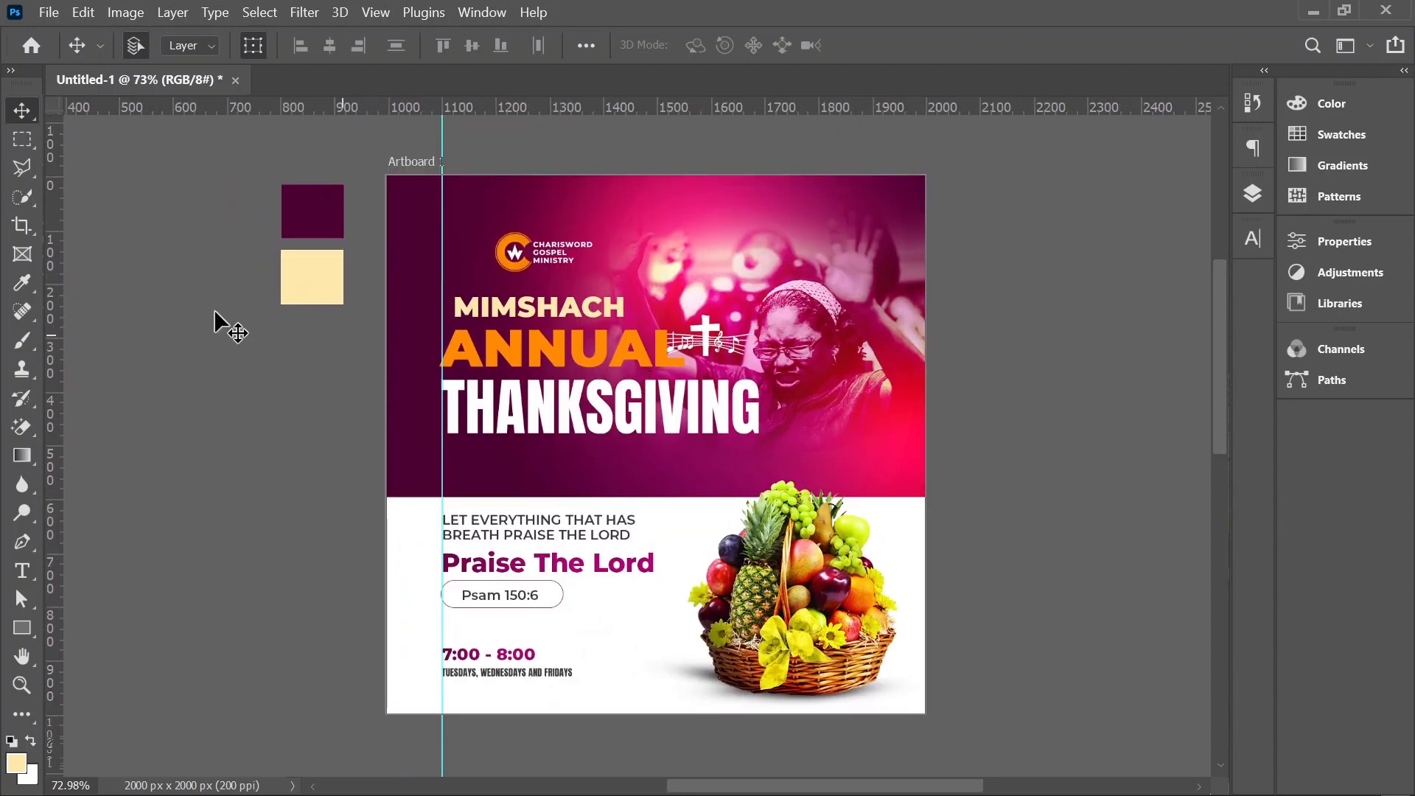
{"action": "left_click_drag", "start_coordinate": [217, 216], "coordinate": [326, 266]}
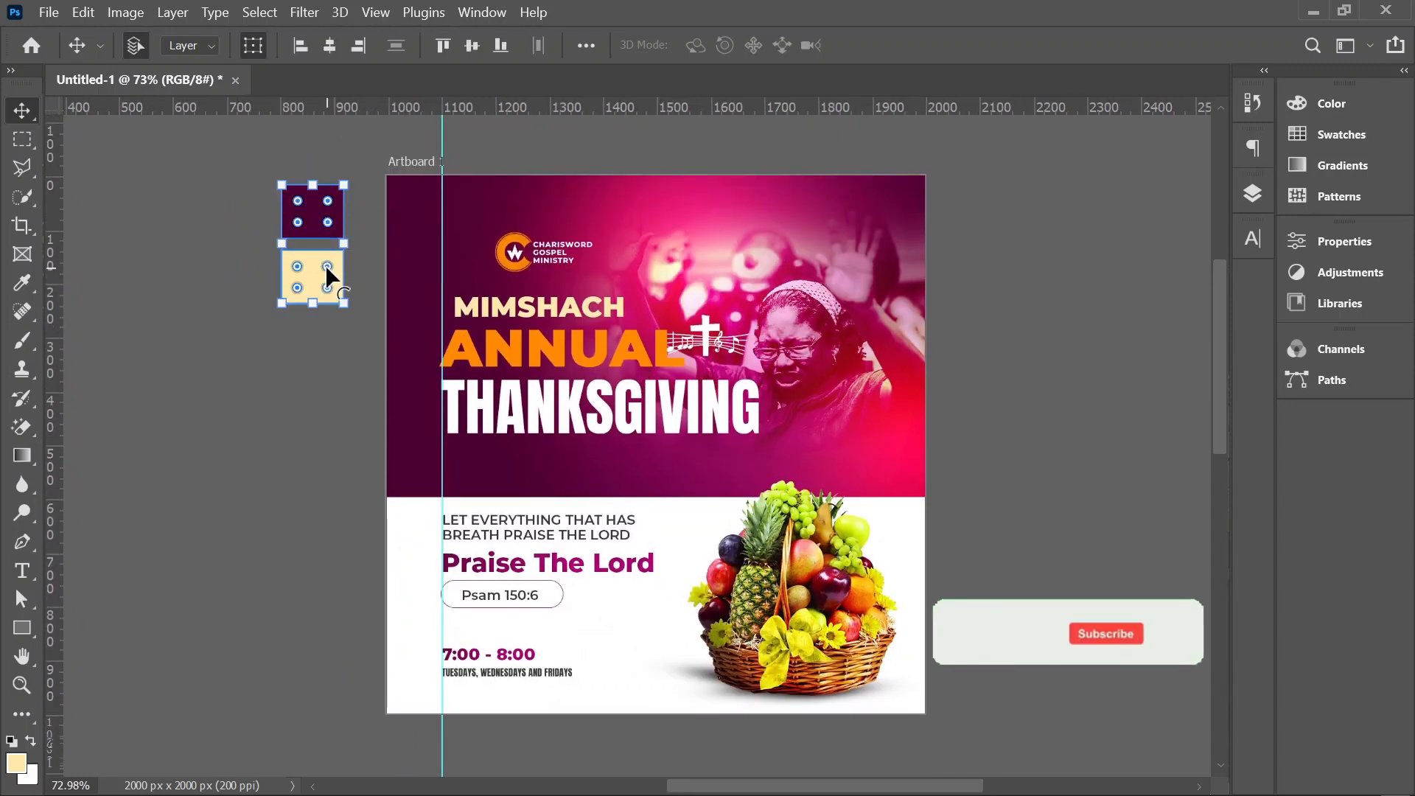
{"action": "left_click", "coordinate": [1245, 248]}
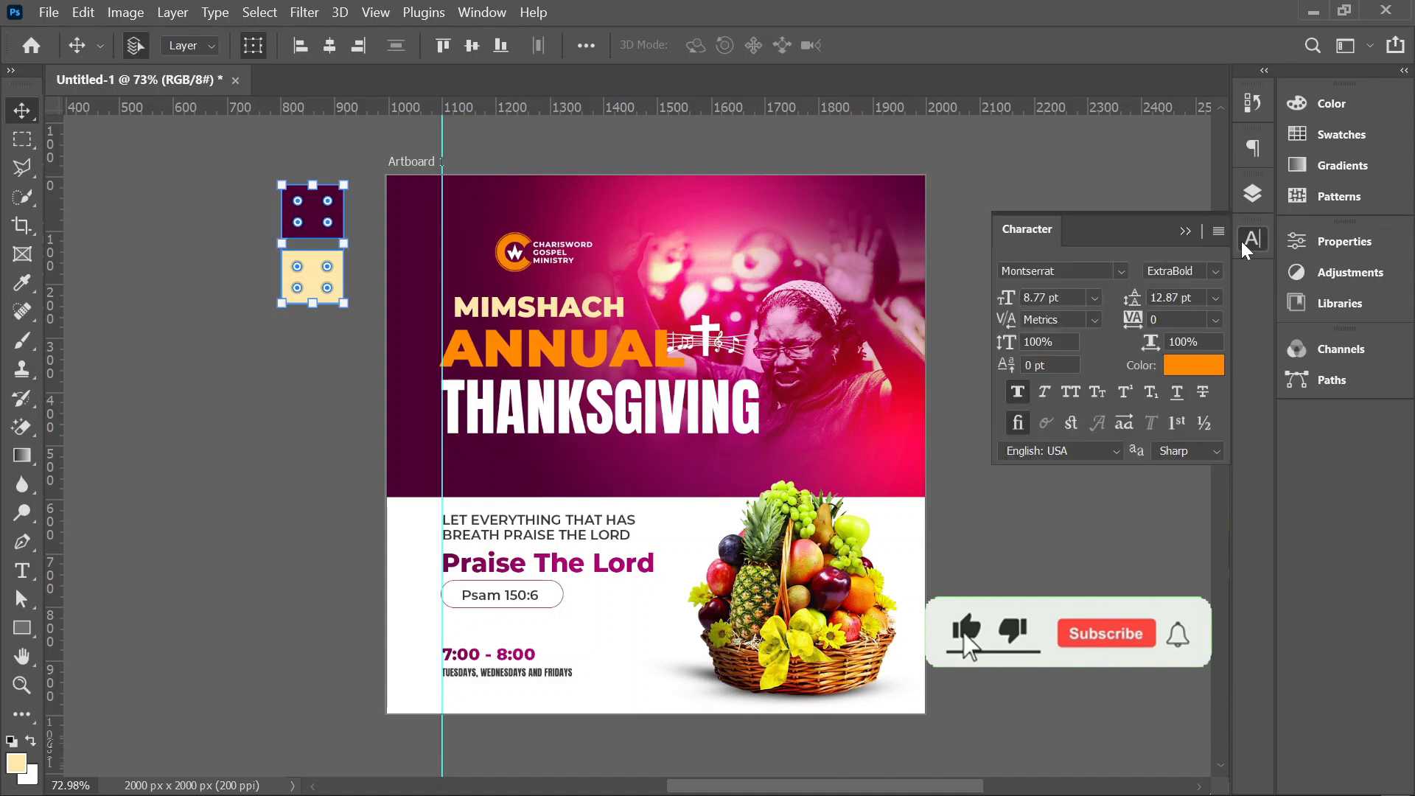
{"action": "left_click", "coordinate": [1252, 194]}
{"action": "scroll", "coordinate": [1131, 411], "scroll_direction": "up", "scroll_amount": 10}
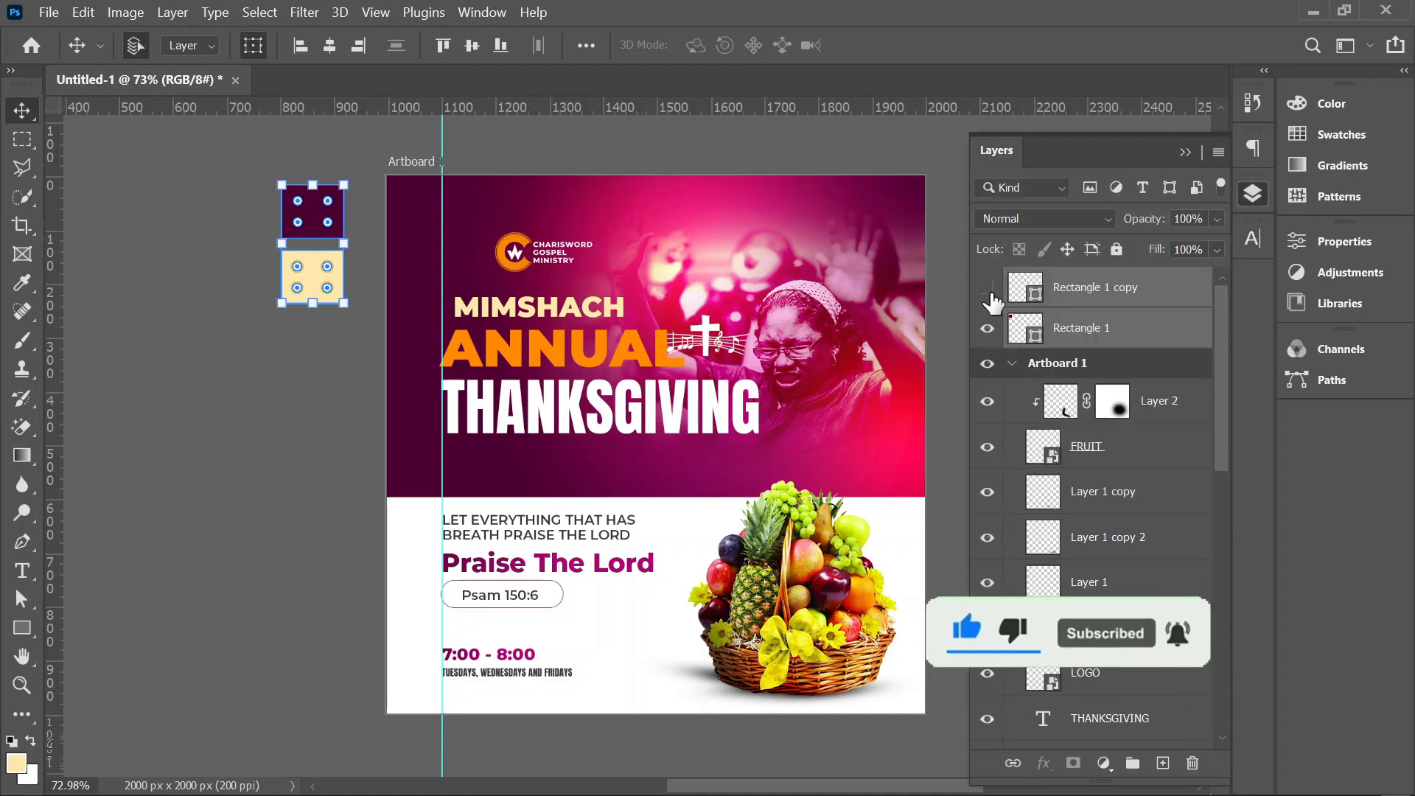
{"action": "left_click", "coordinate": [987, 287]}
{"action": "left_click", "coordinate": [987, 328]}
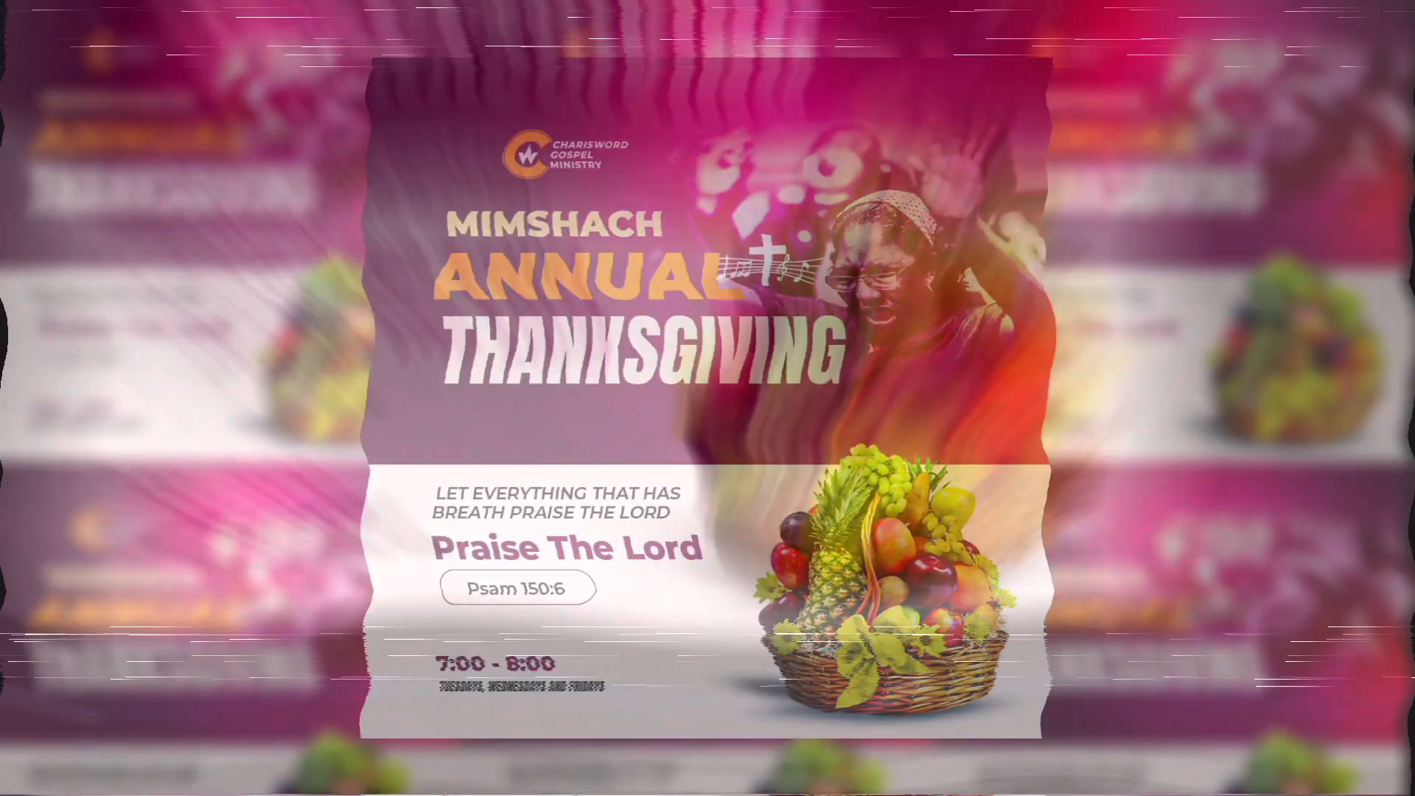